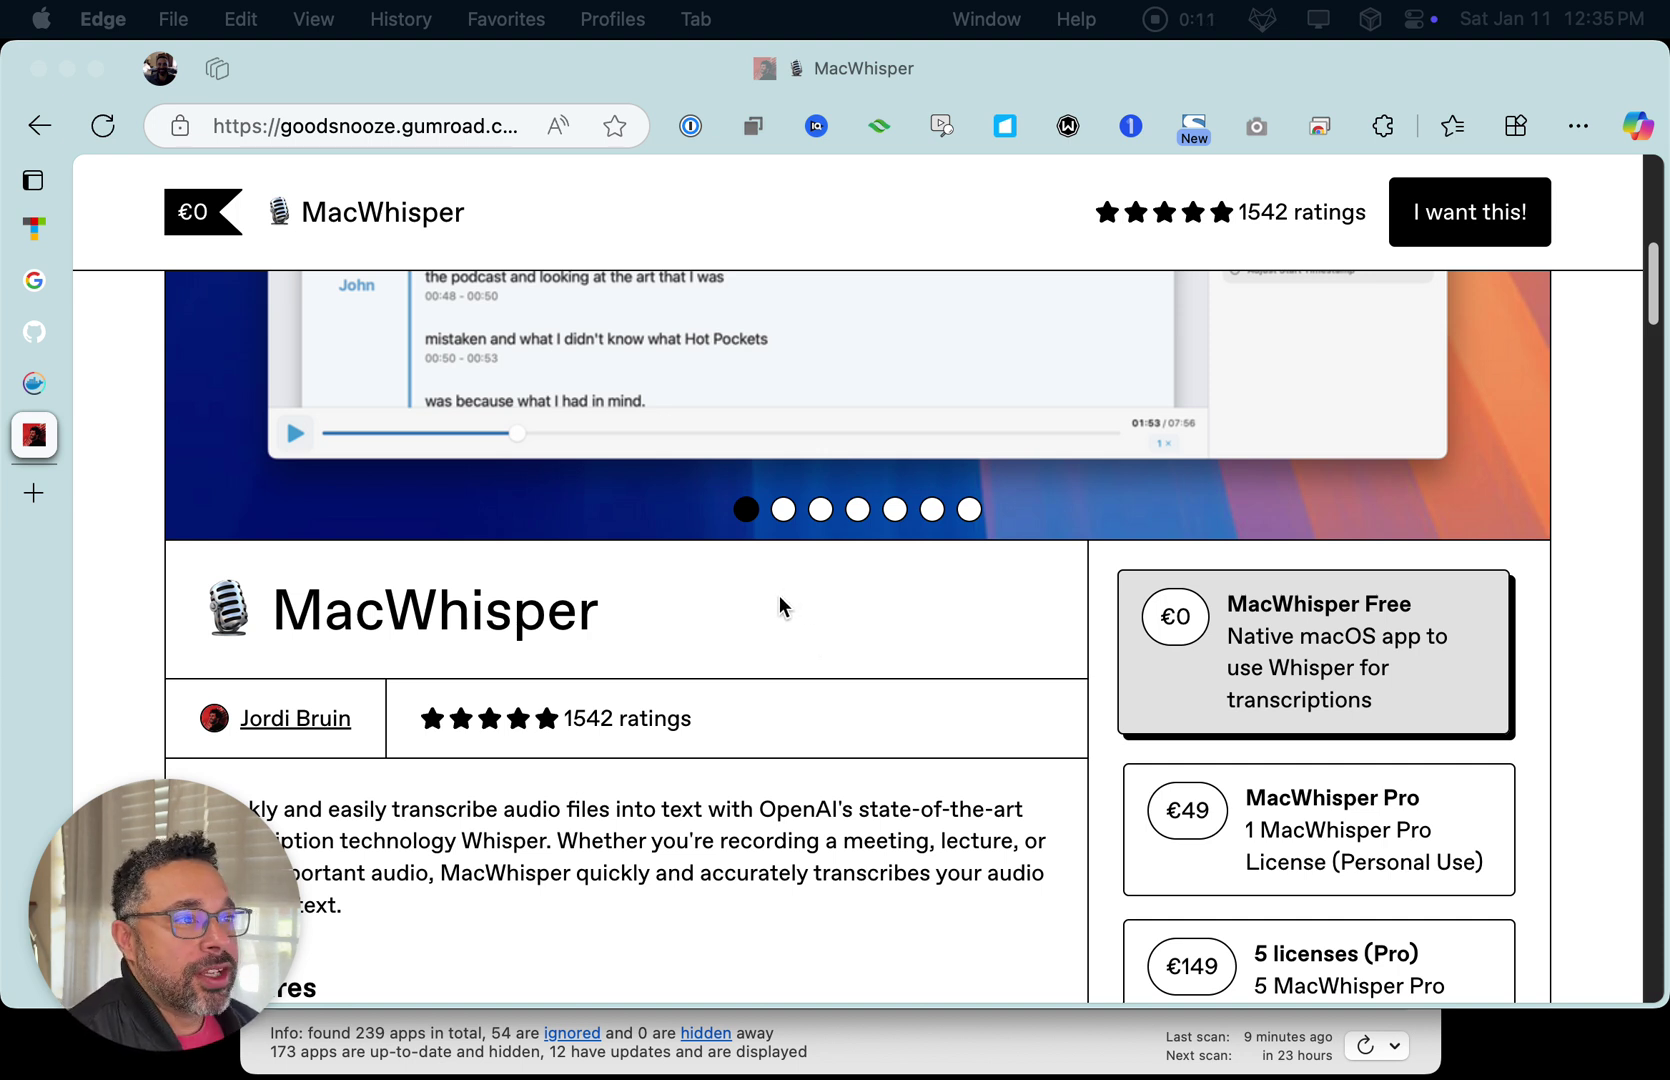
Scroll around the top of the MacWhisper Gumroad page and select its web address
scroll(779, 595, down, 5)
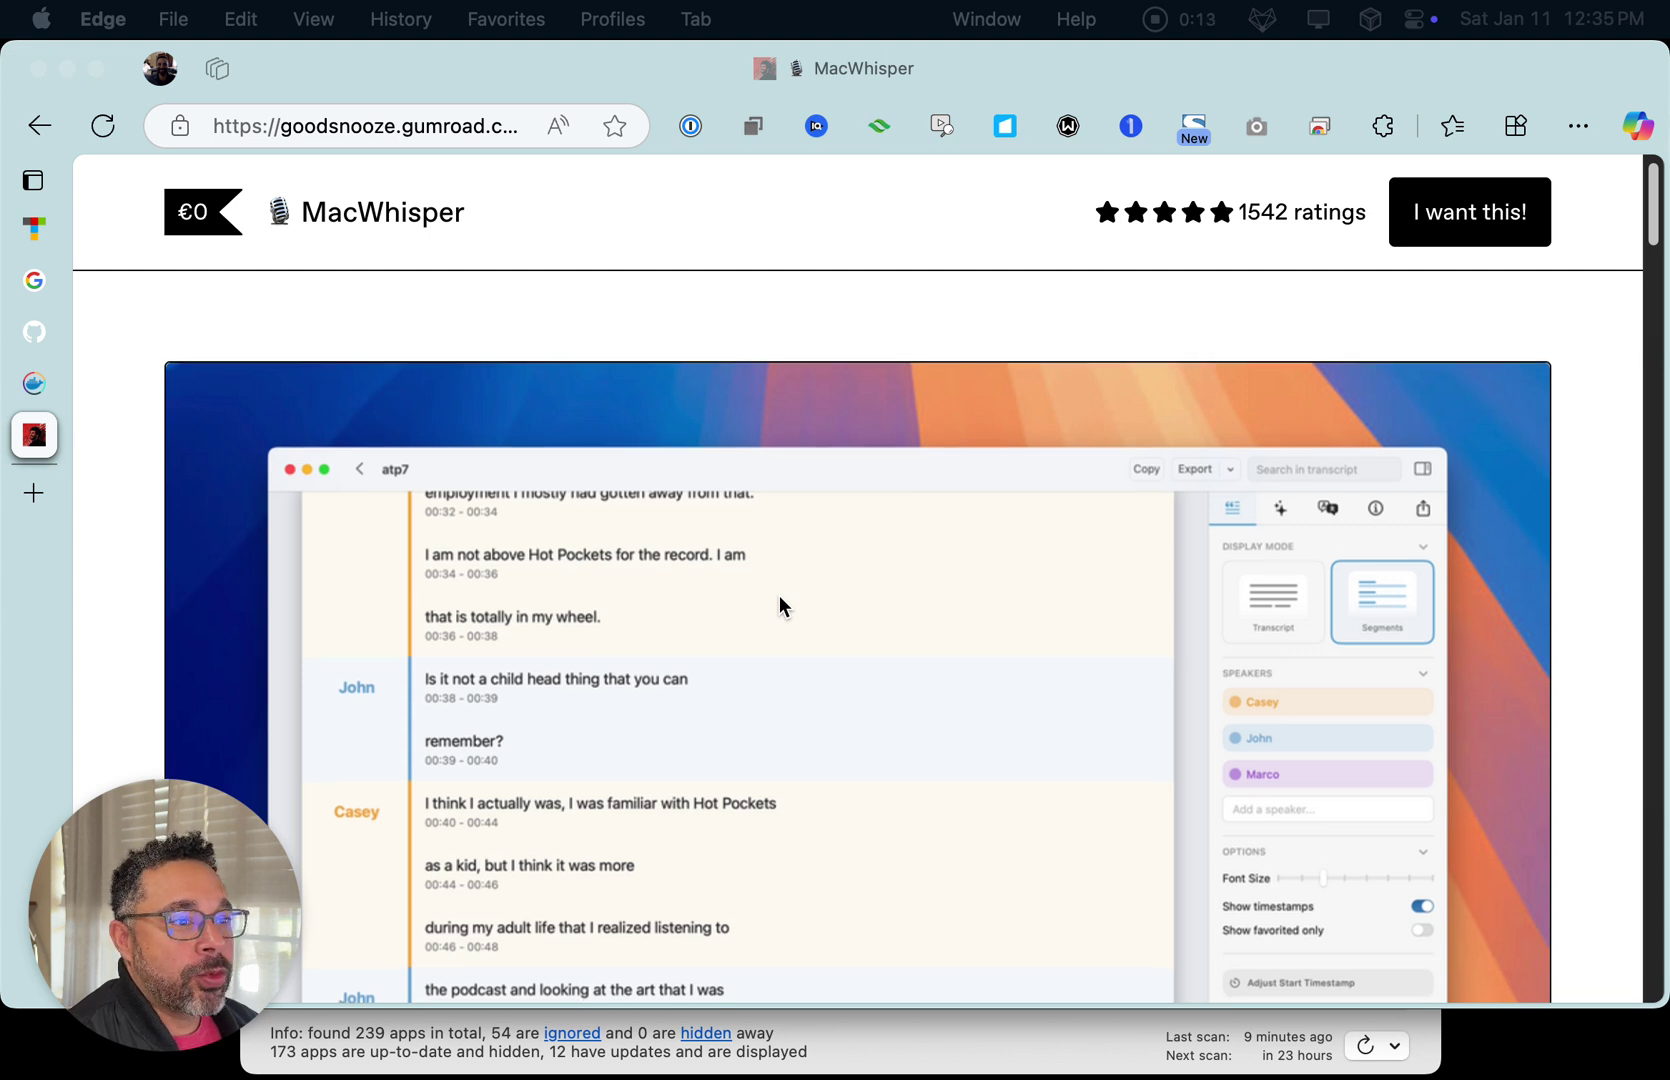
scroll(780, 594, up, 5)
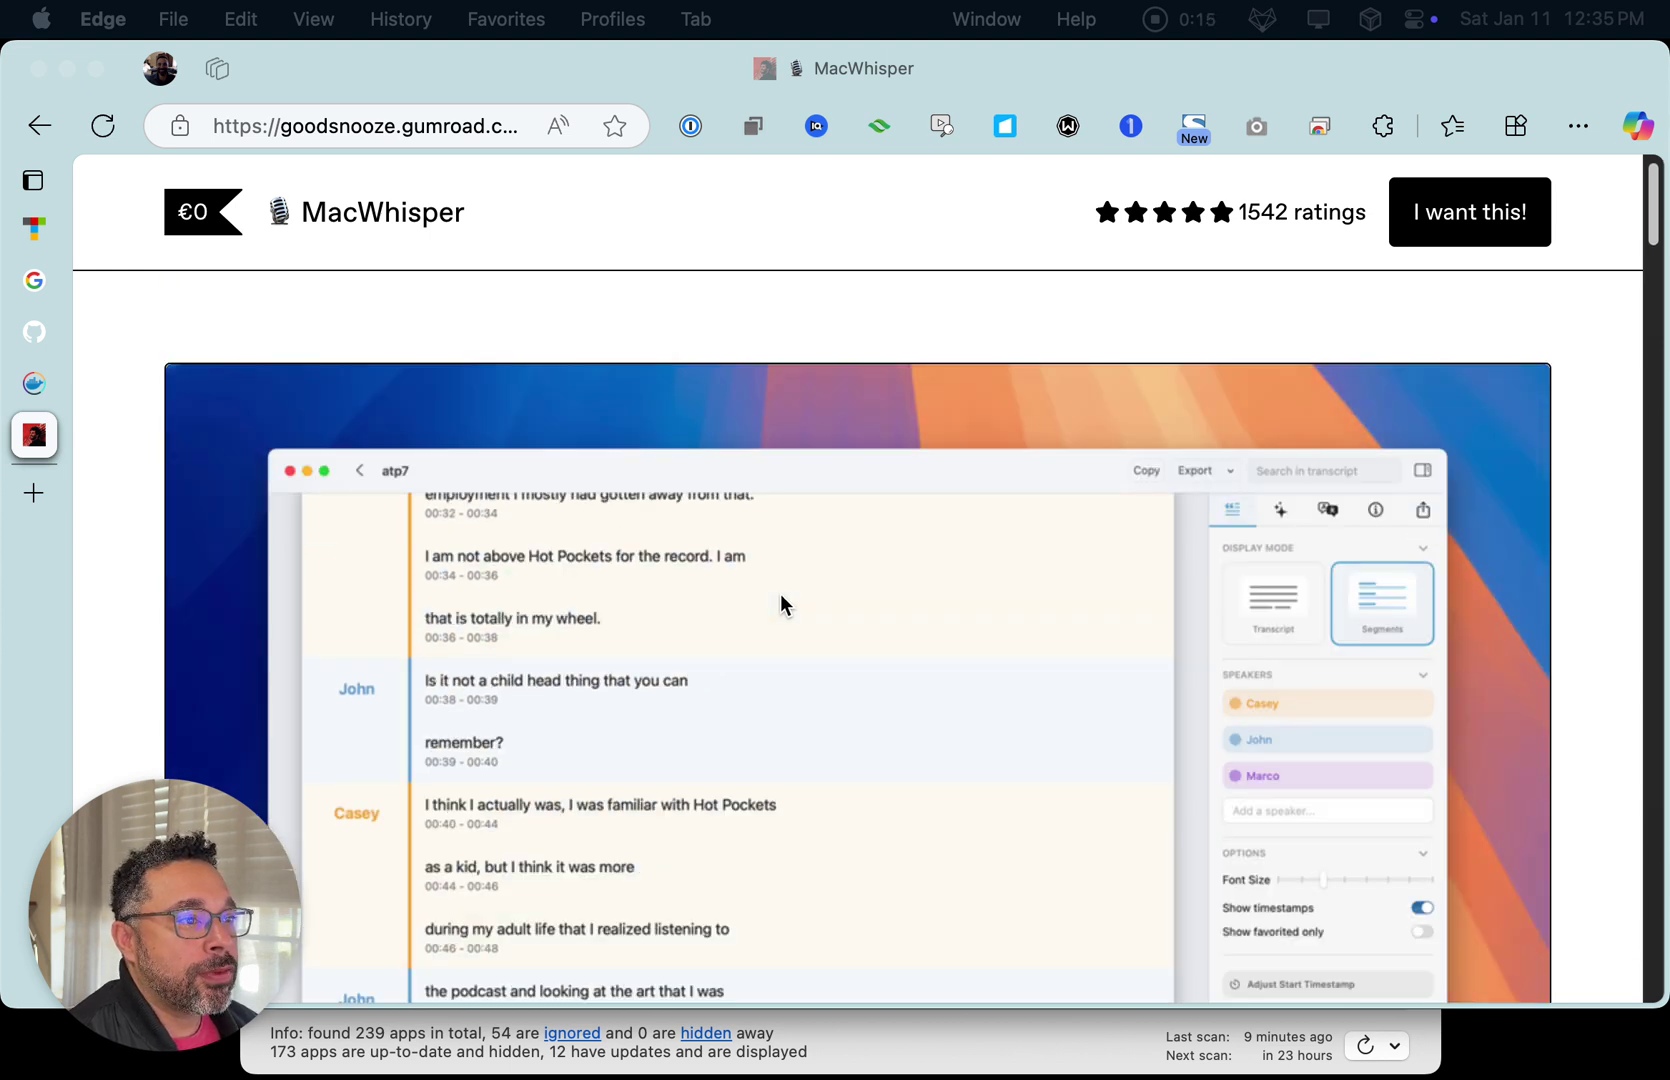
scroll(780, 592, down, 5)
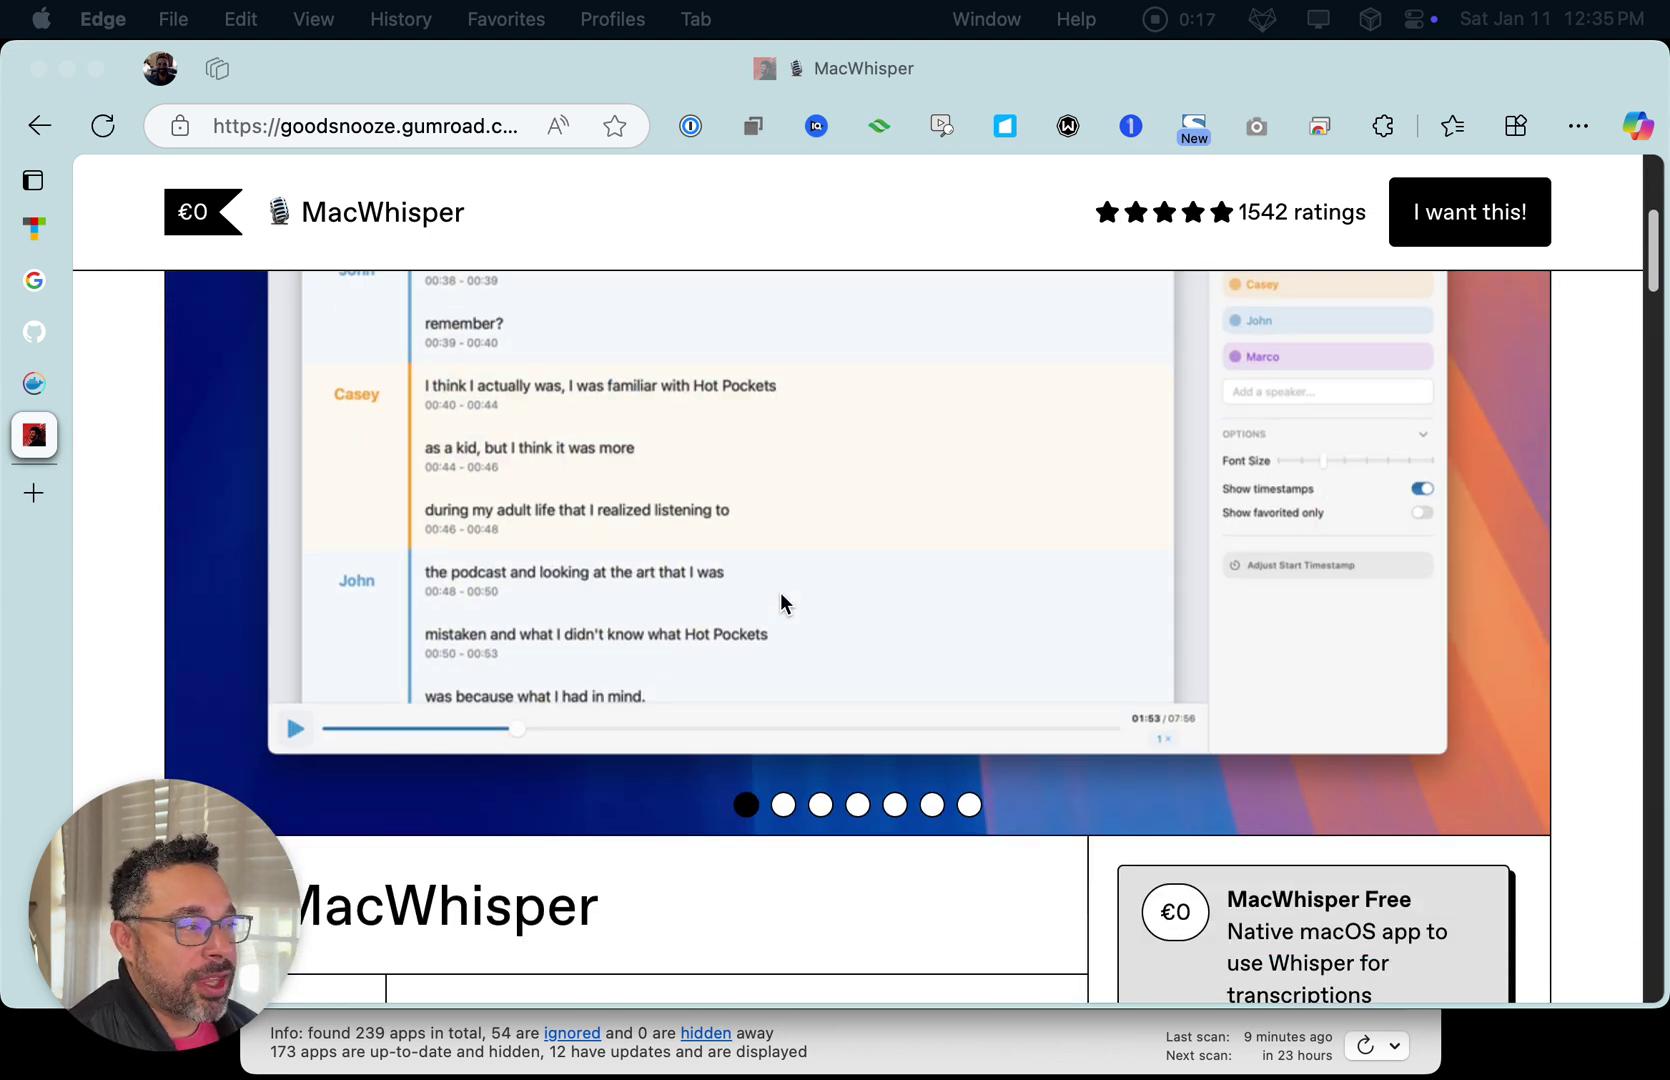
scroll(780, 603, up, 4)
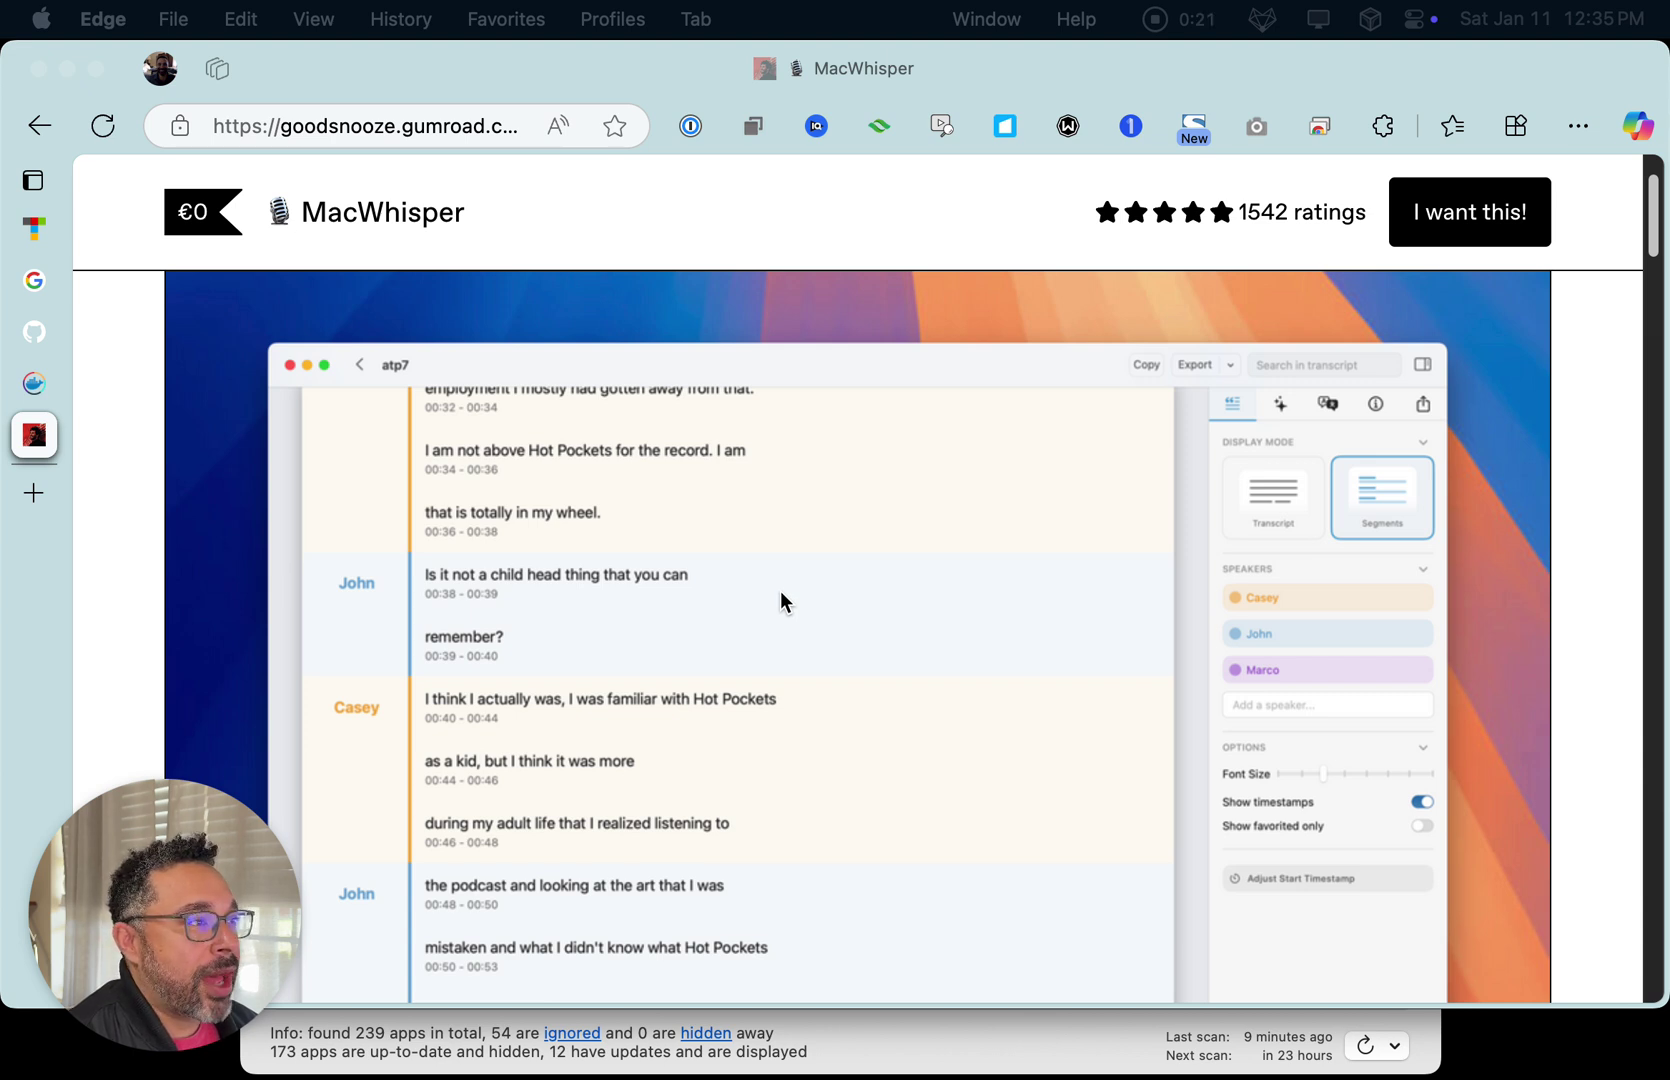
scroll(779, 588, up, 2)
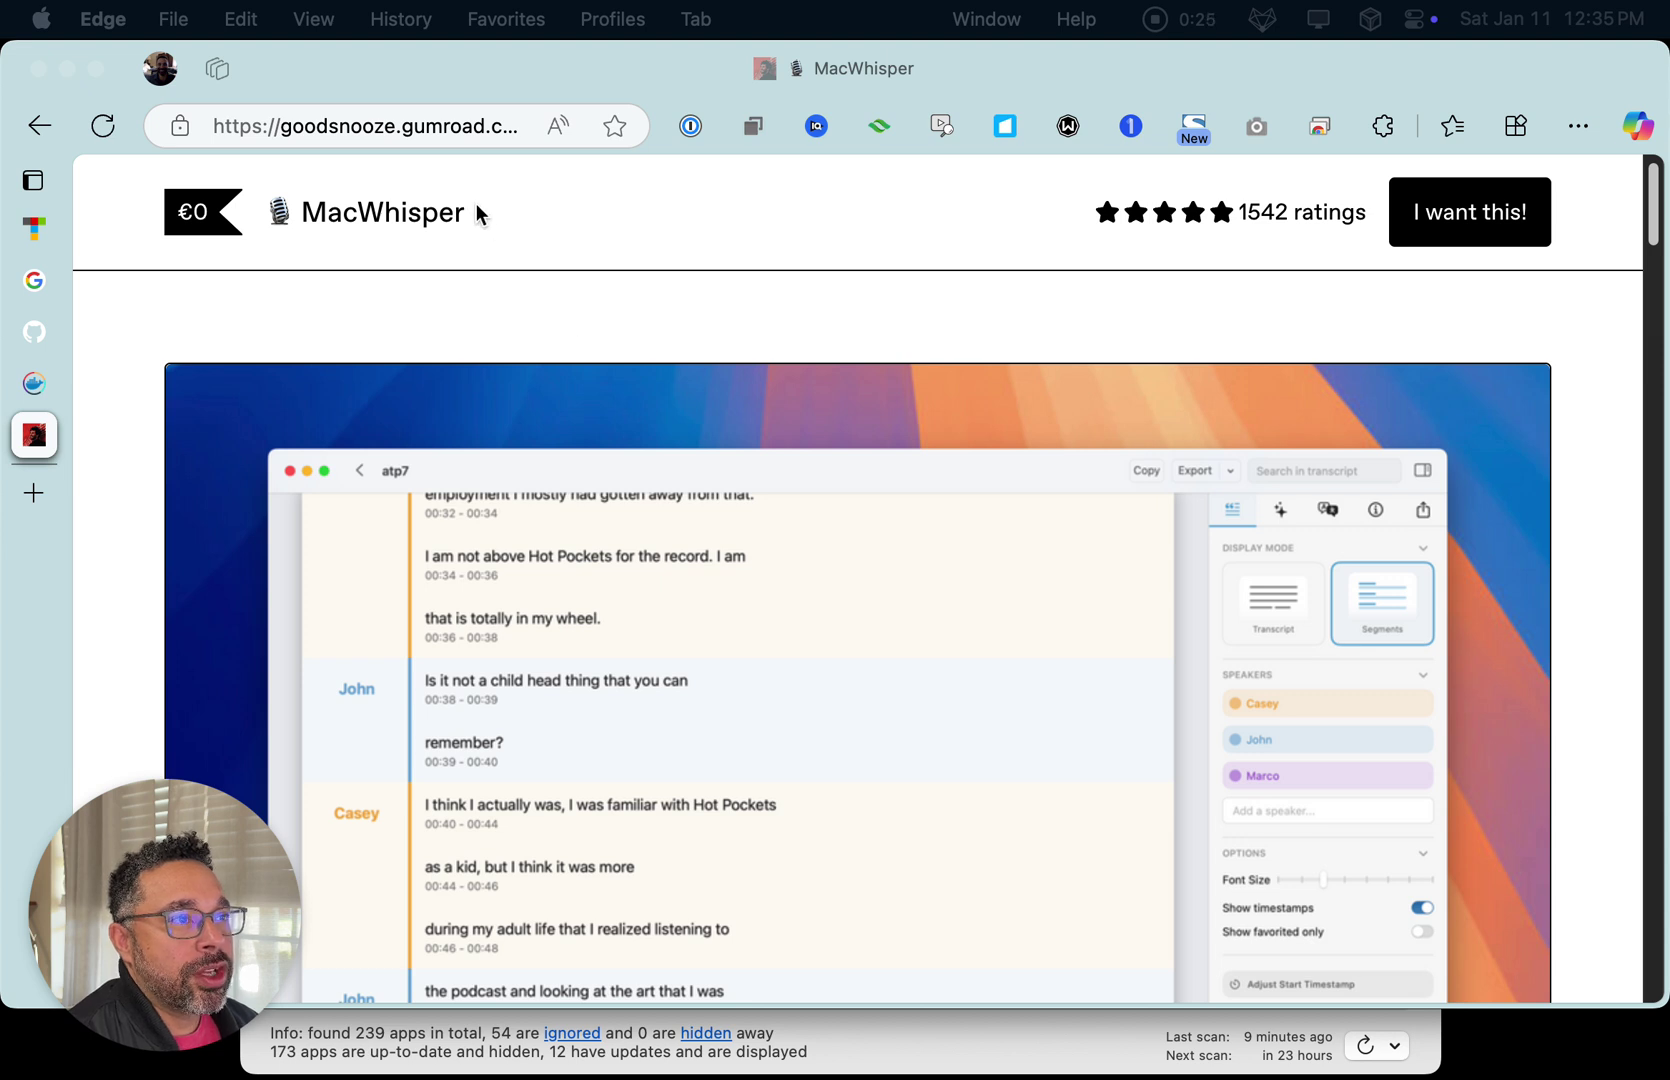
click(423, 127)
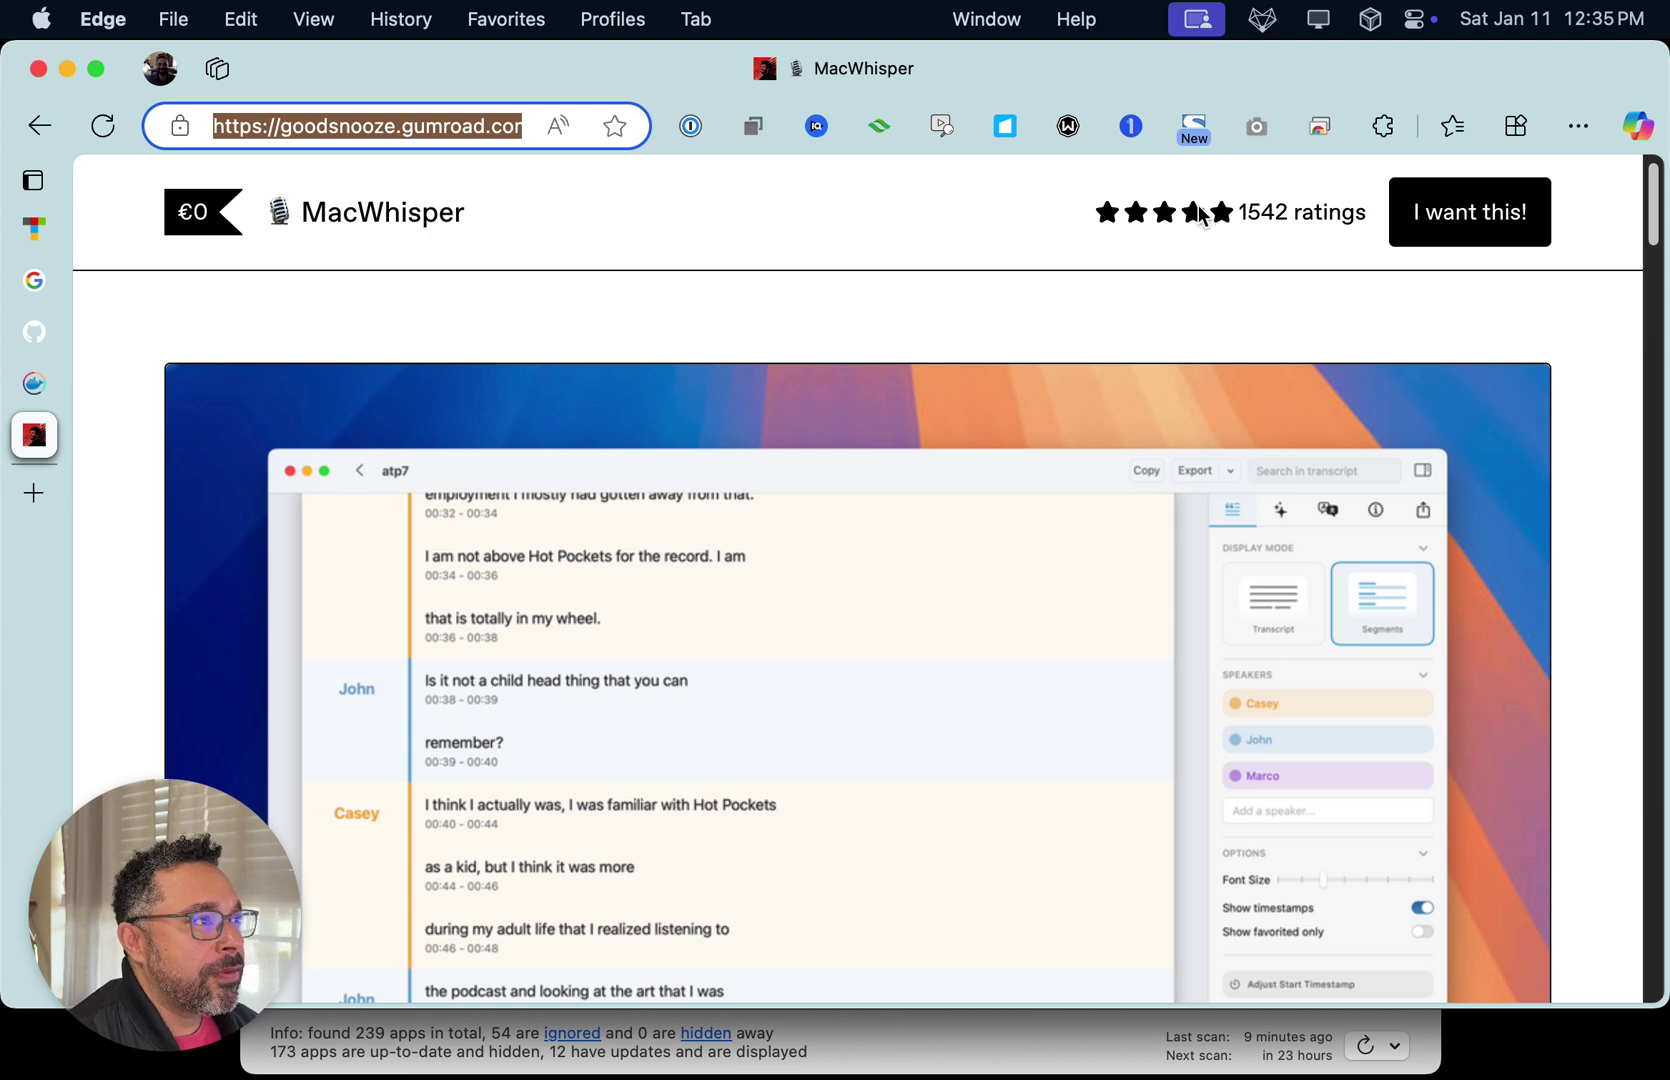
Scroll down to the Features list and the license tiers from €0 to €399
scroll(1062, 390, down, 4)
scroll(1058, 397, down, 5)
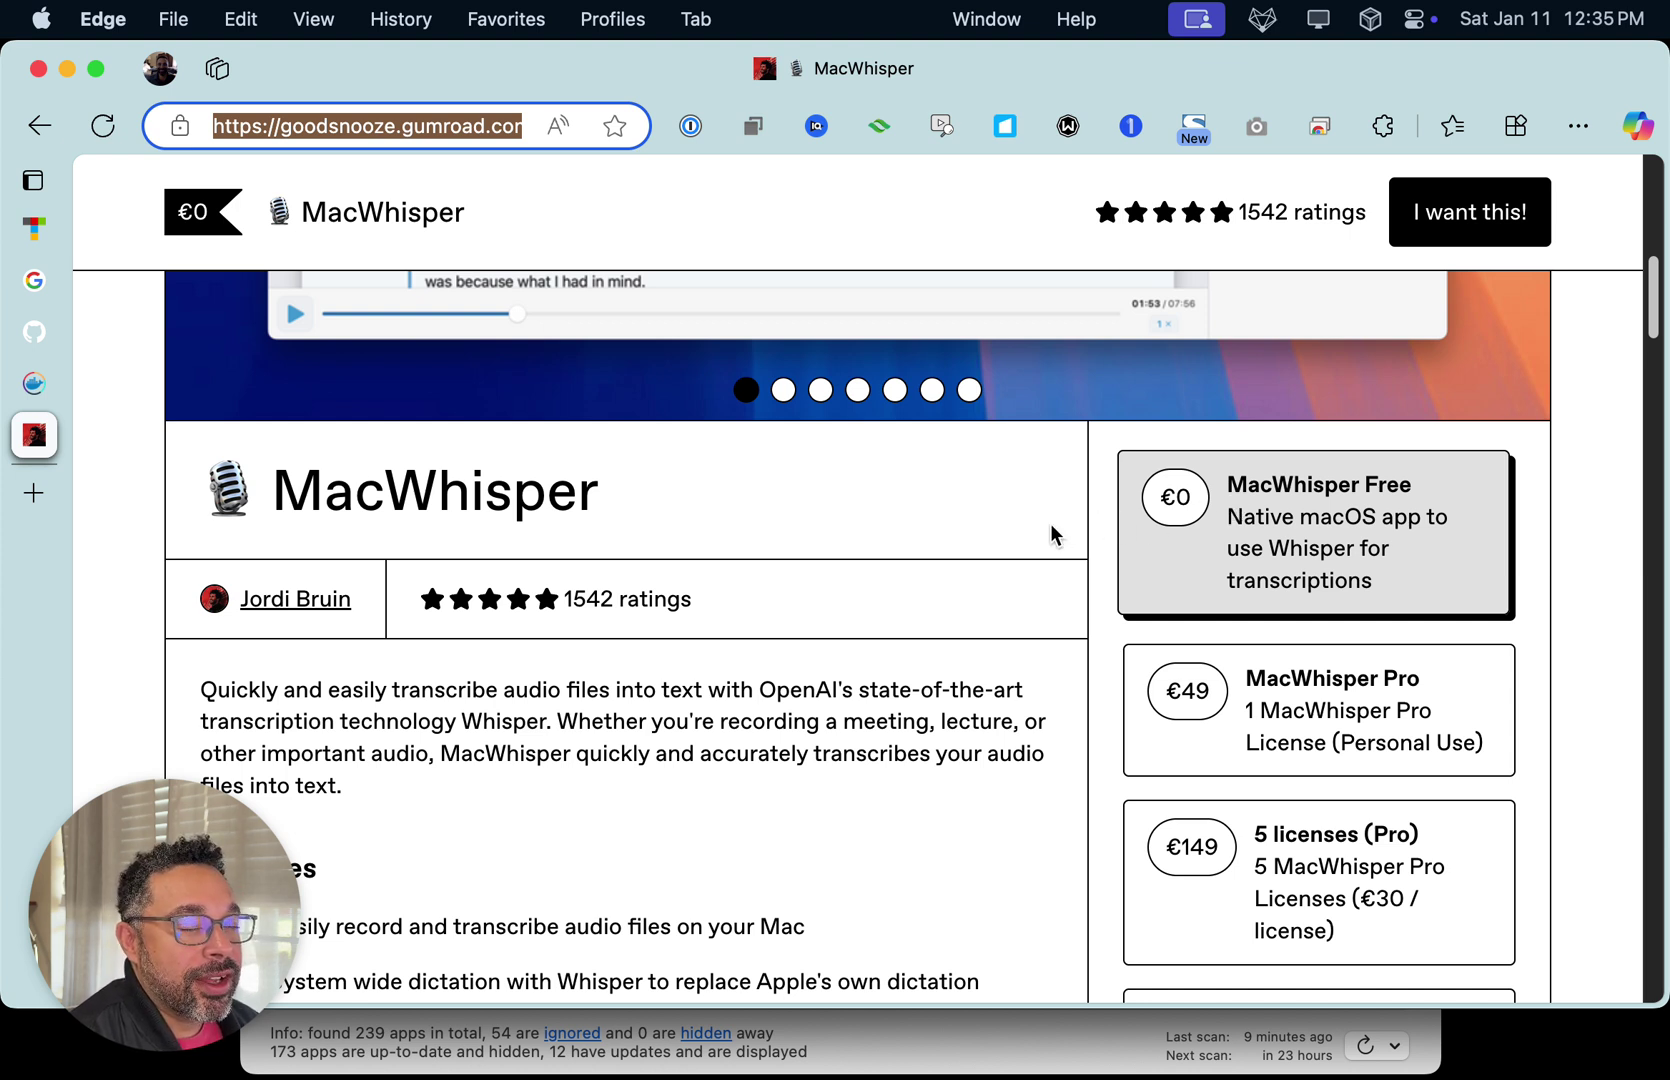
scroll(1050, 523, down, 3)
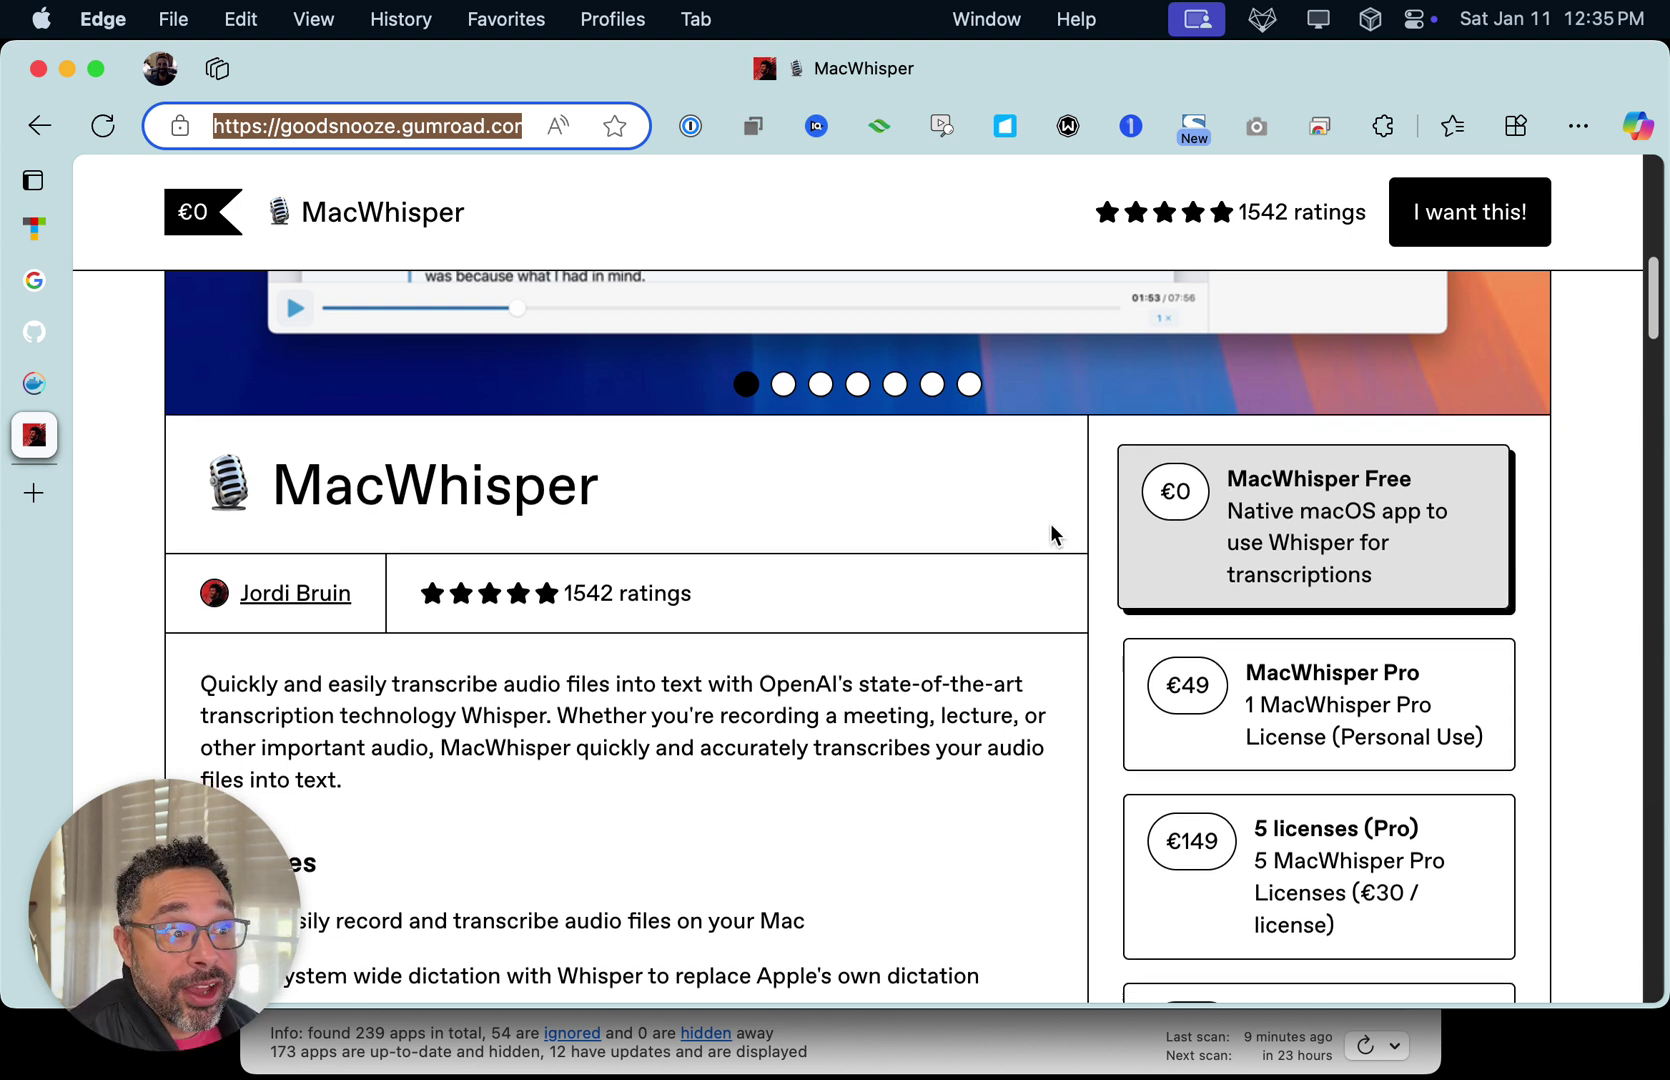
scroll(1049, 521, down, 3)
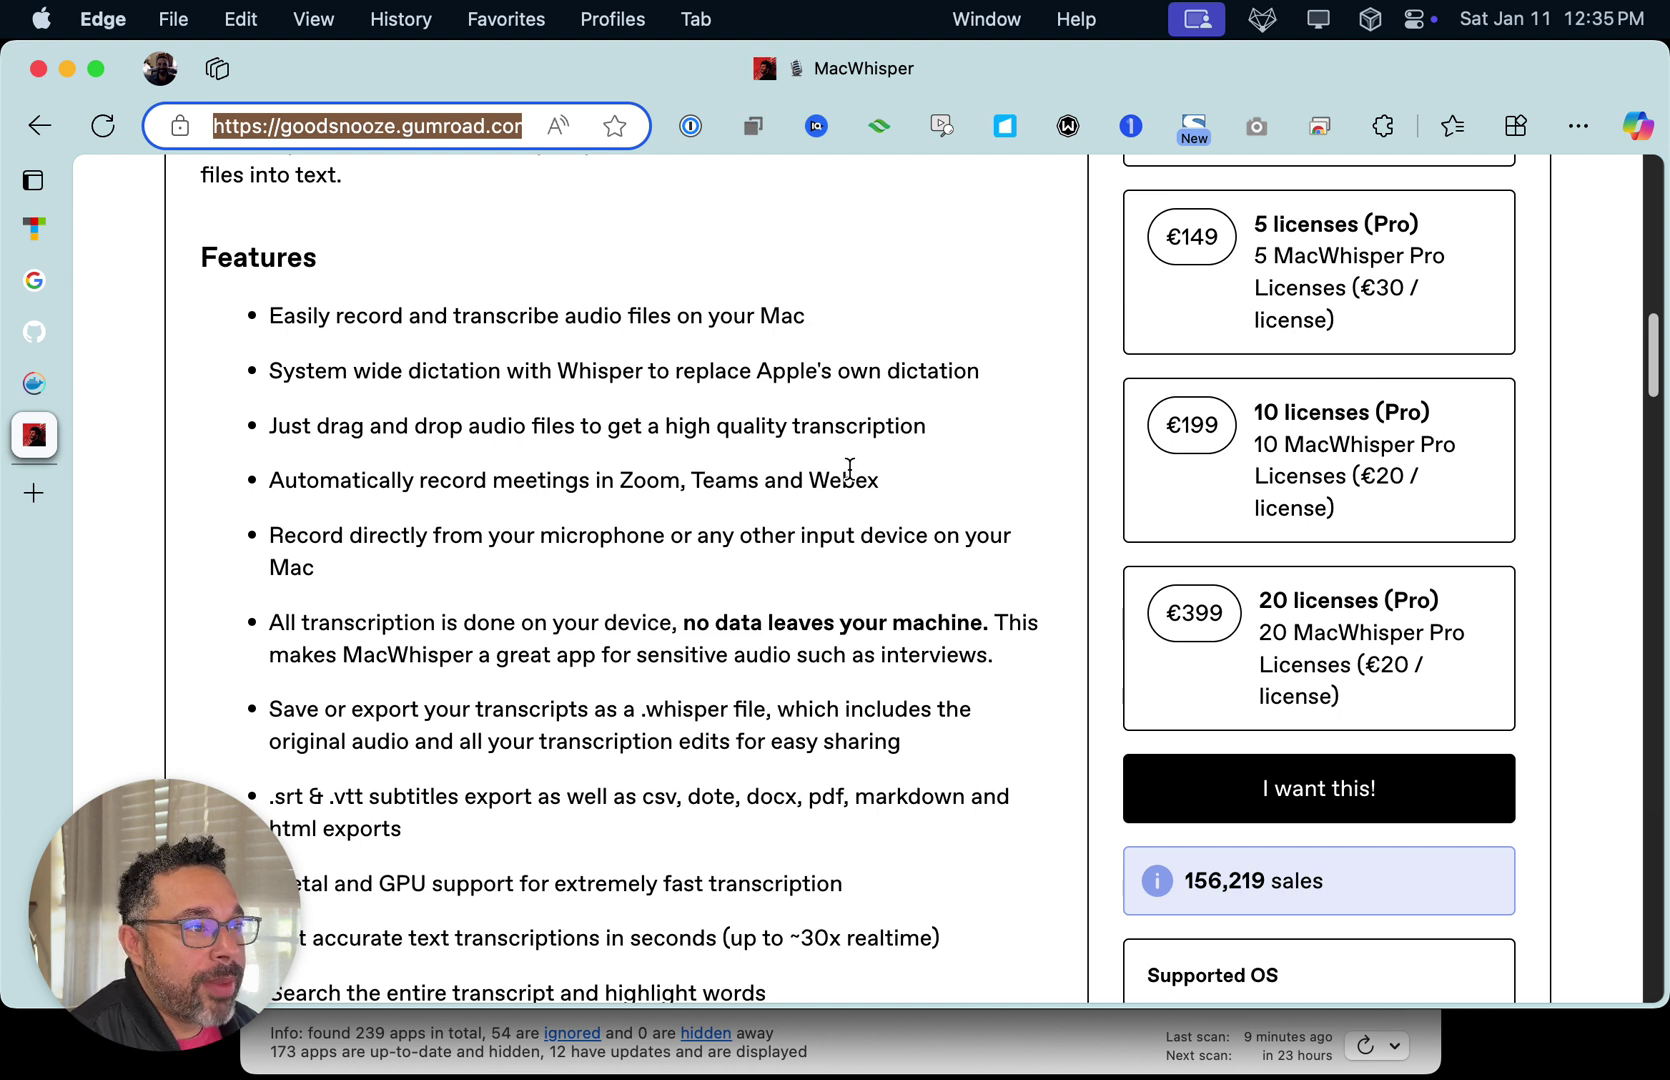
Highlight the privacy, export-formats and Metal/GPU feature lines while reading
drag(258, 630, 993, 622)
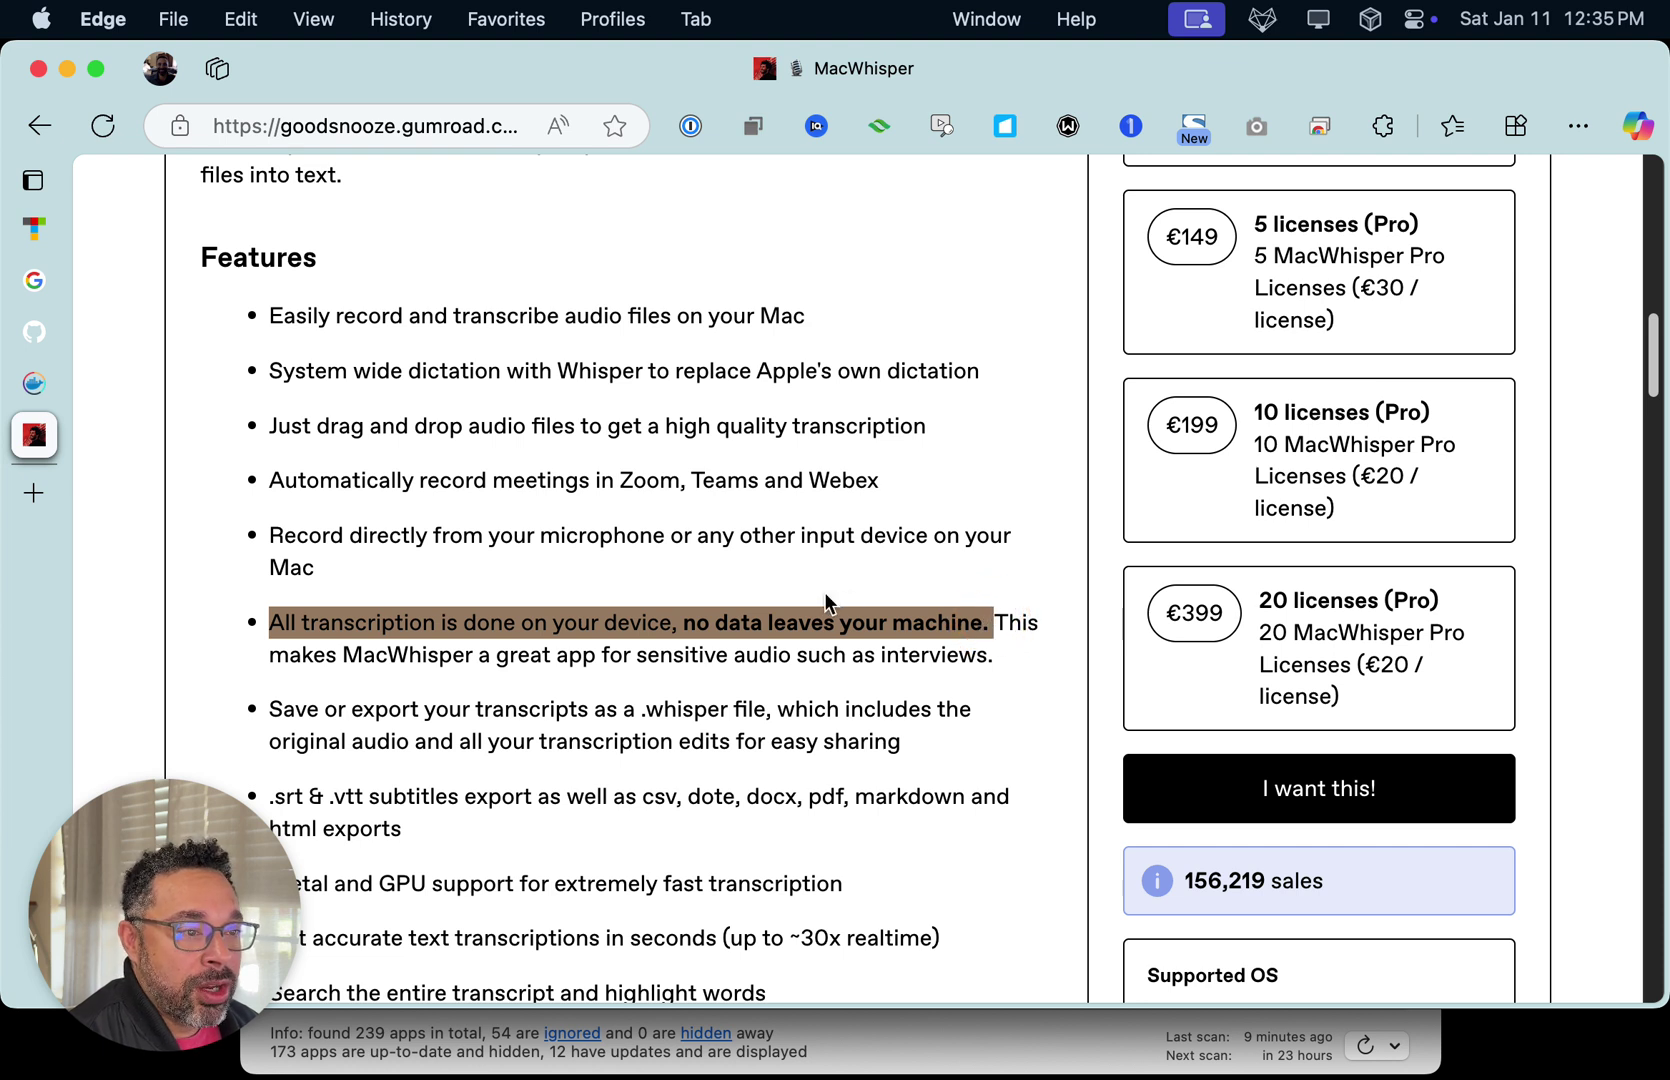
scroll(825, 600, down, 5)
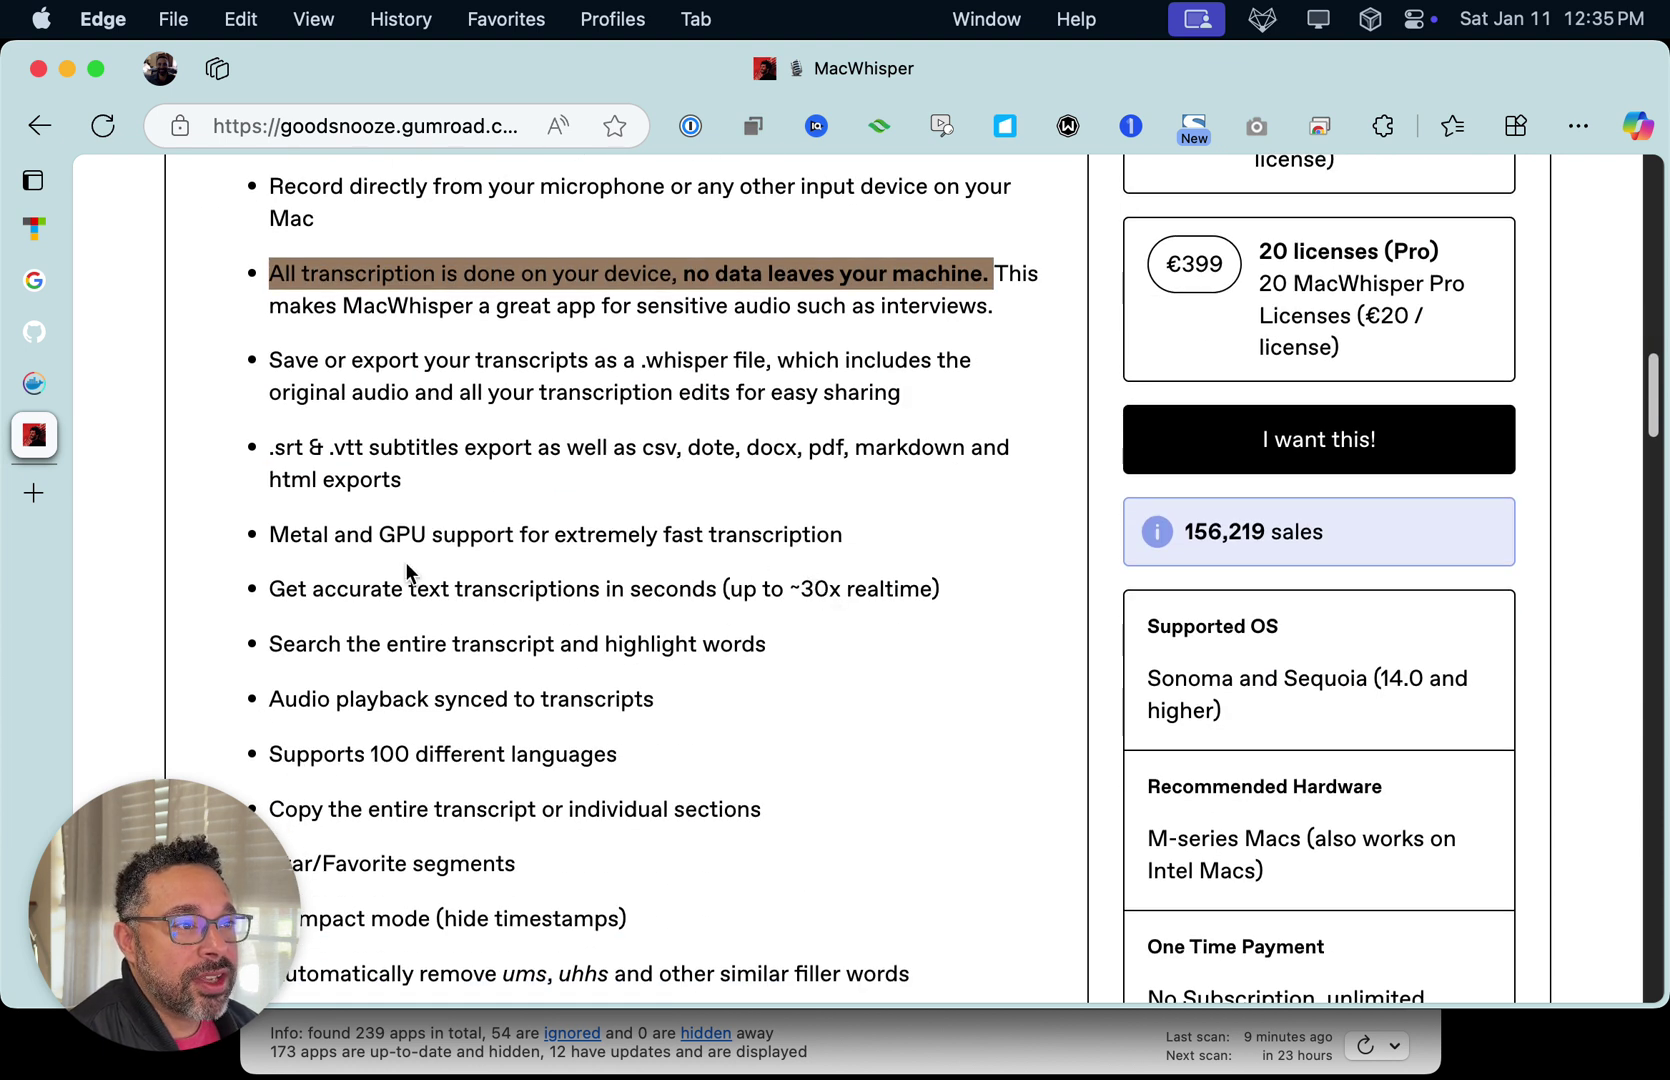
click(275, 449)
drag(275, 449, 745, 454)
click(760, 454)
click(617, 537)
Highlight the filler-word removal feature and scroll down to MacWhisper Pro and Ratings
scroll(588, 568, down, 1)
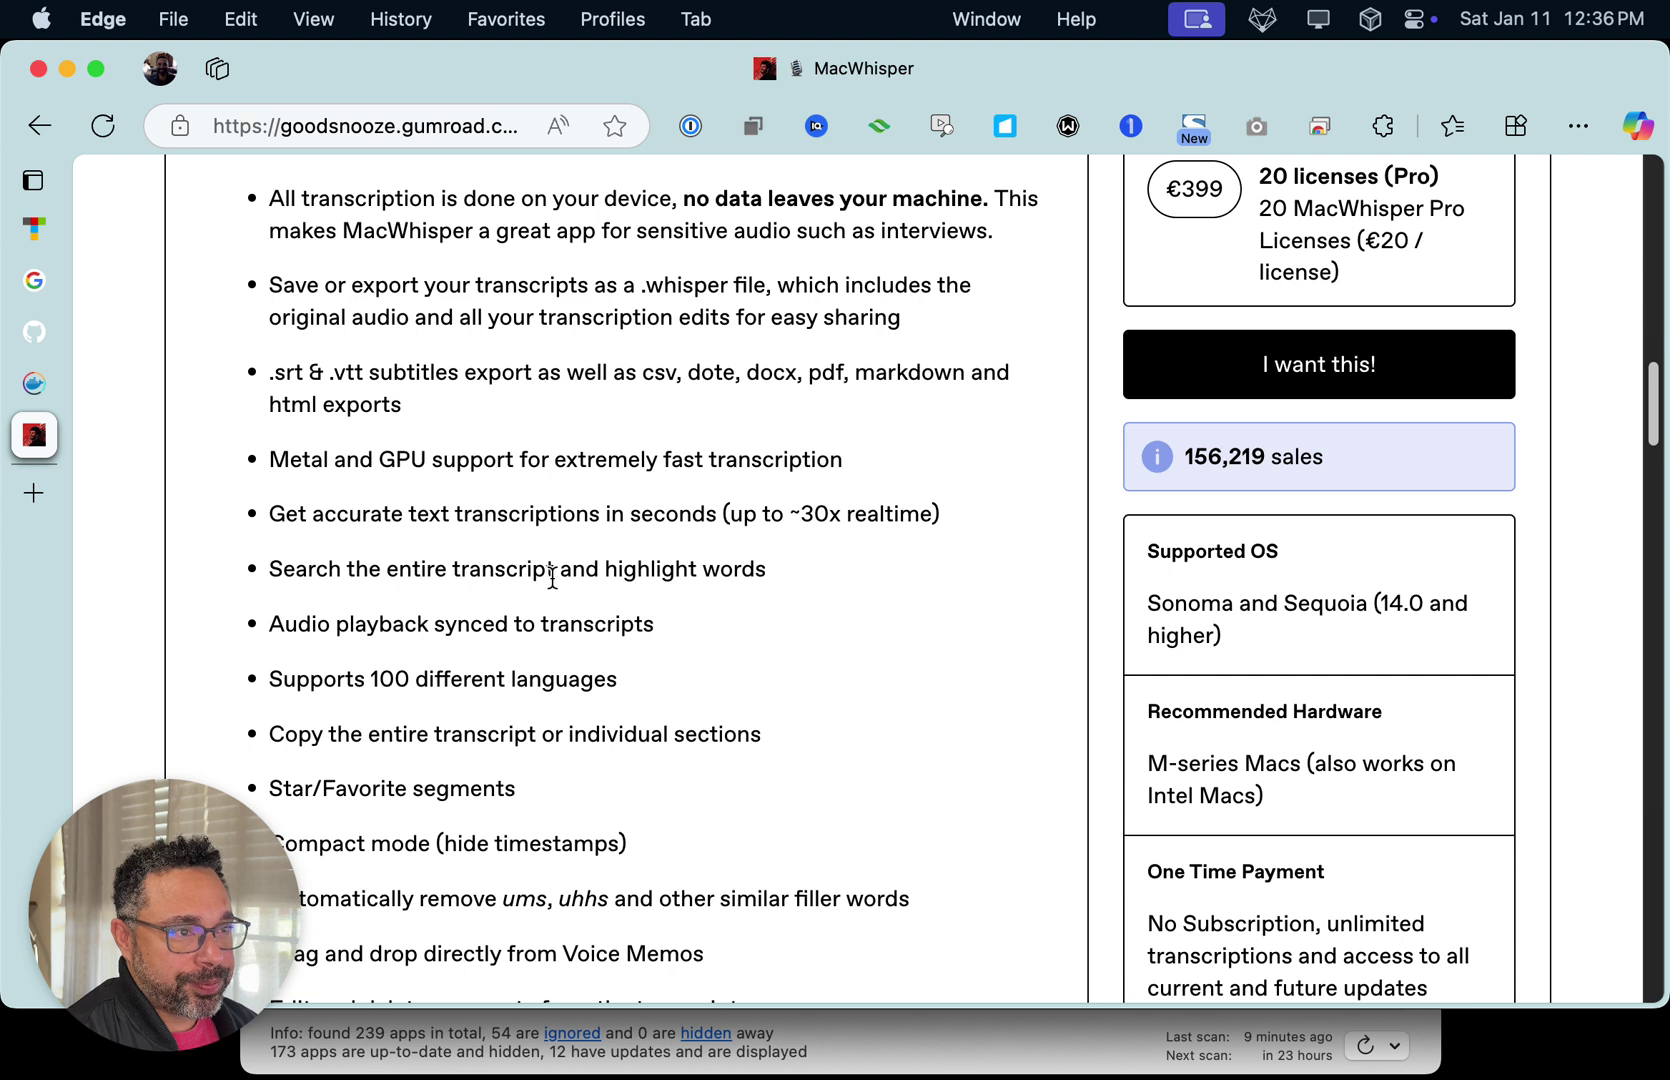
scroll(357, 539, down, 2)
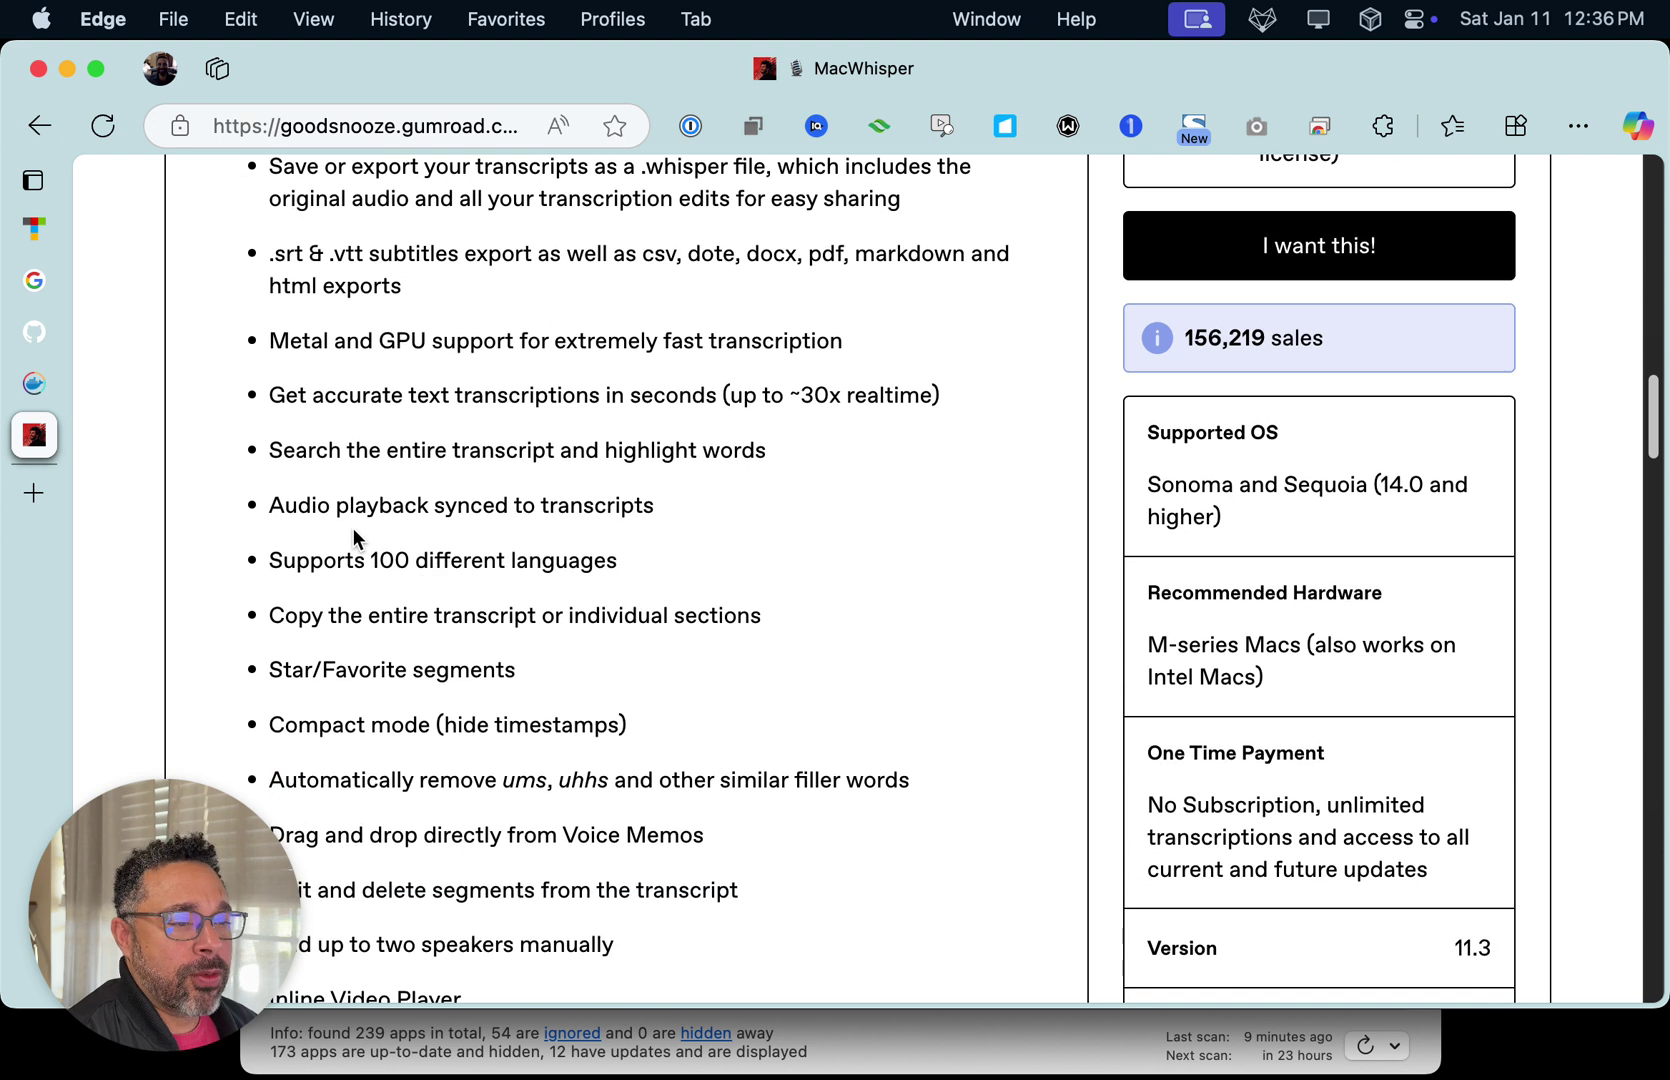
scroll(363, 515, down, 1)
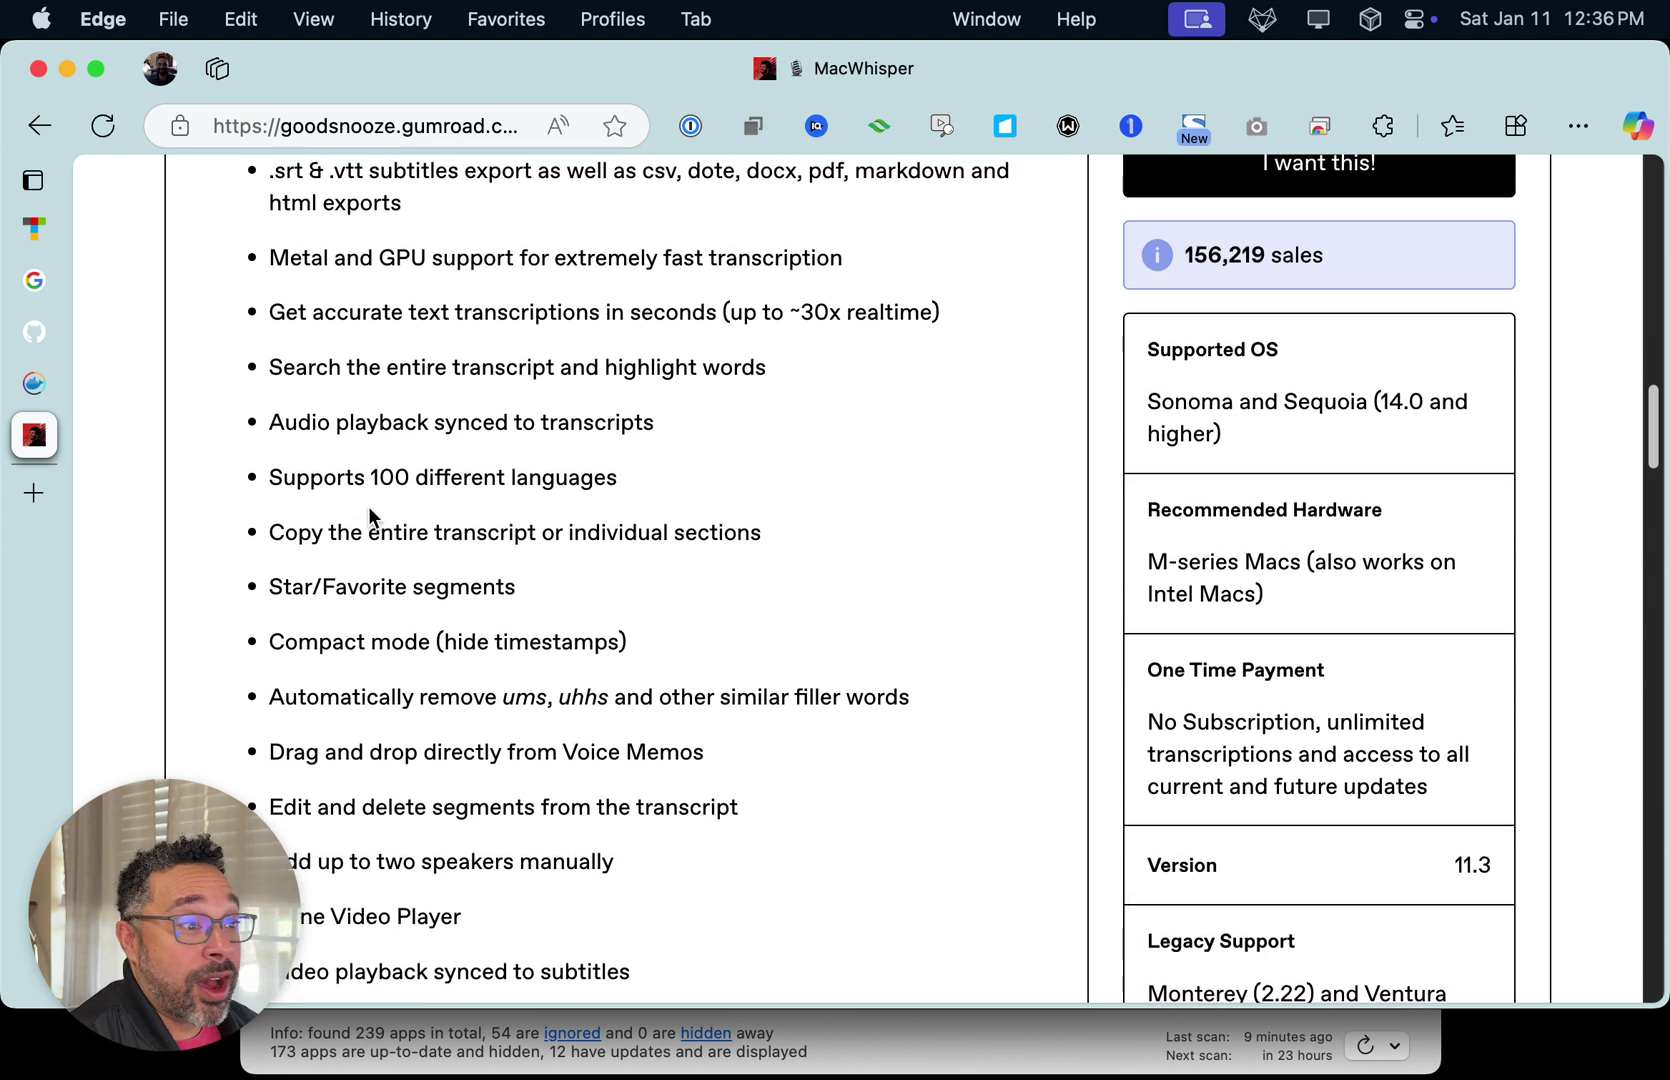
scroll(368, 506, down, 2)
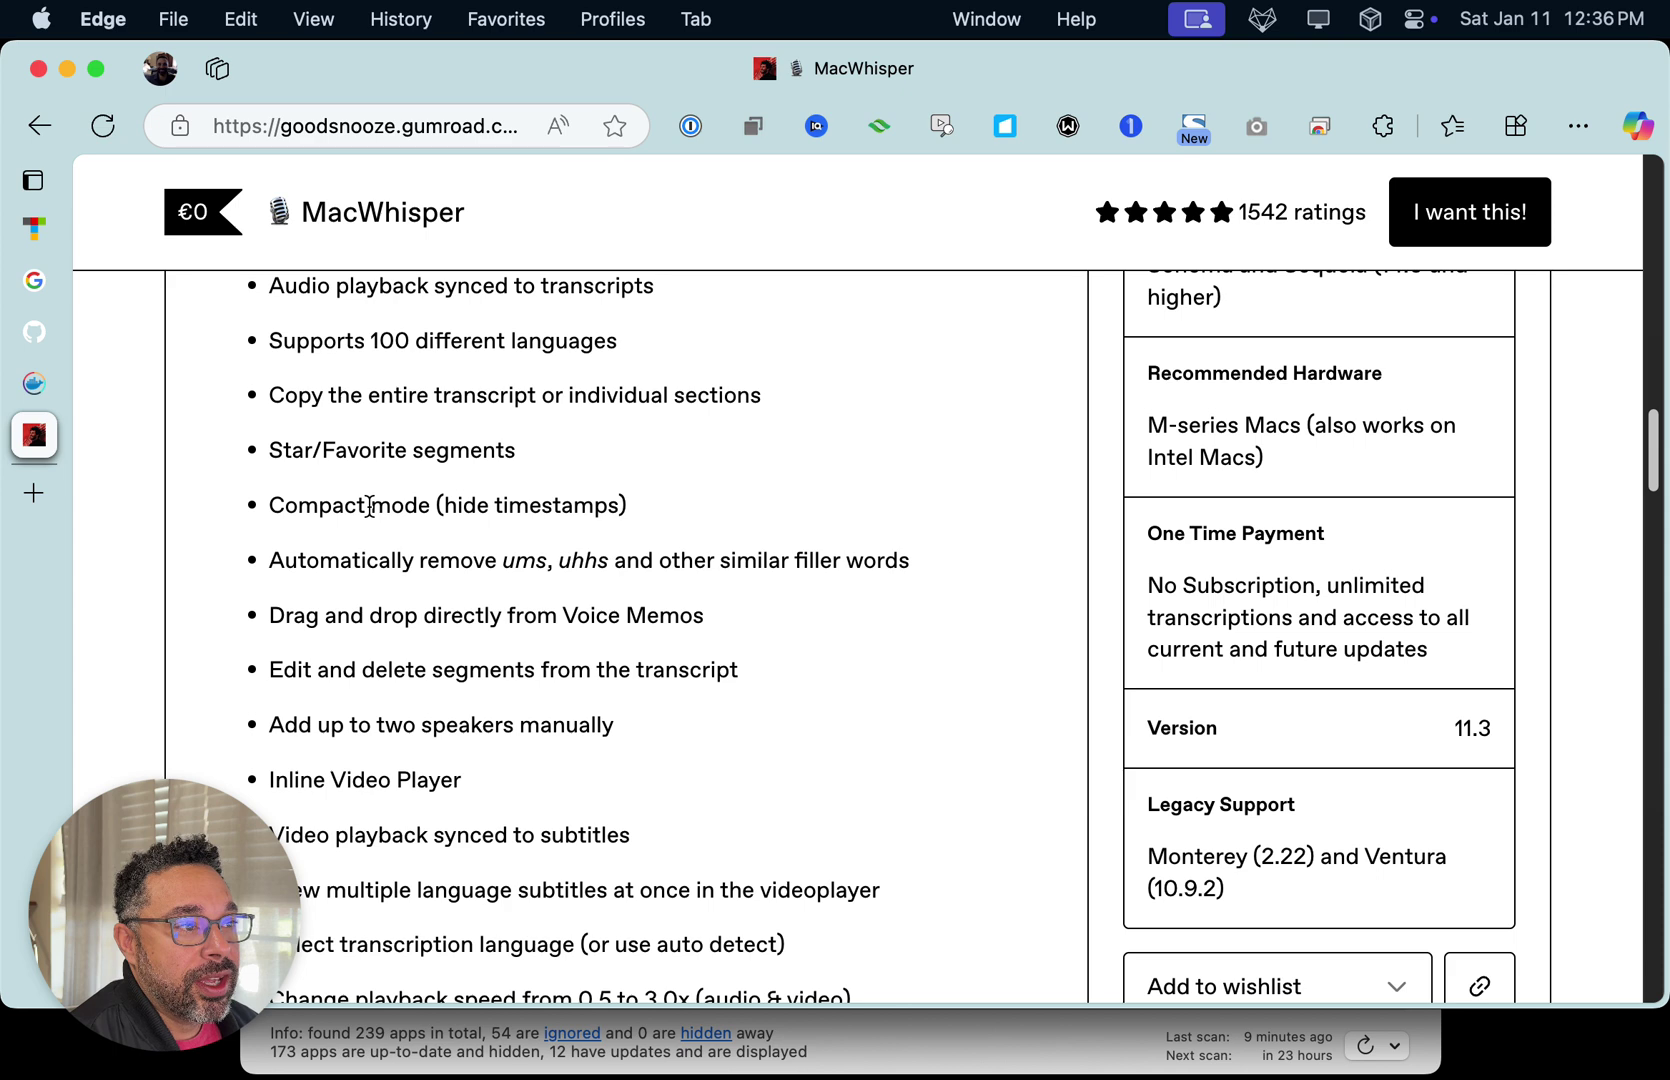
drag(320, 560, 686, 553)
scroll(682, 552, down, 5)
scroll(682, 552, up, 5)
scroll(686, 555, down, 4)
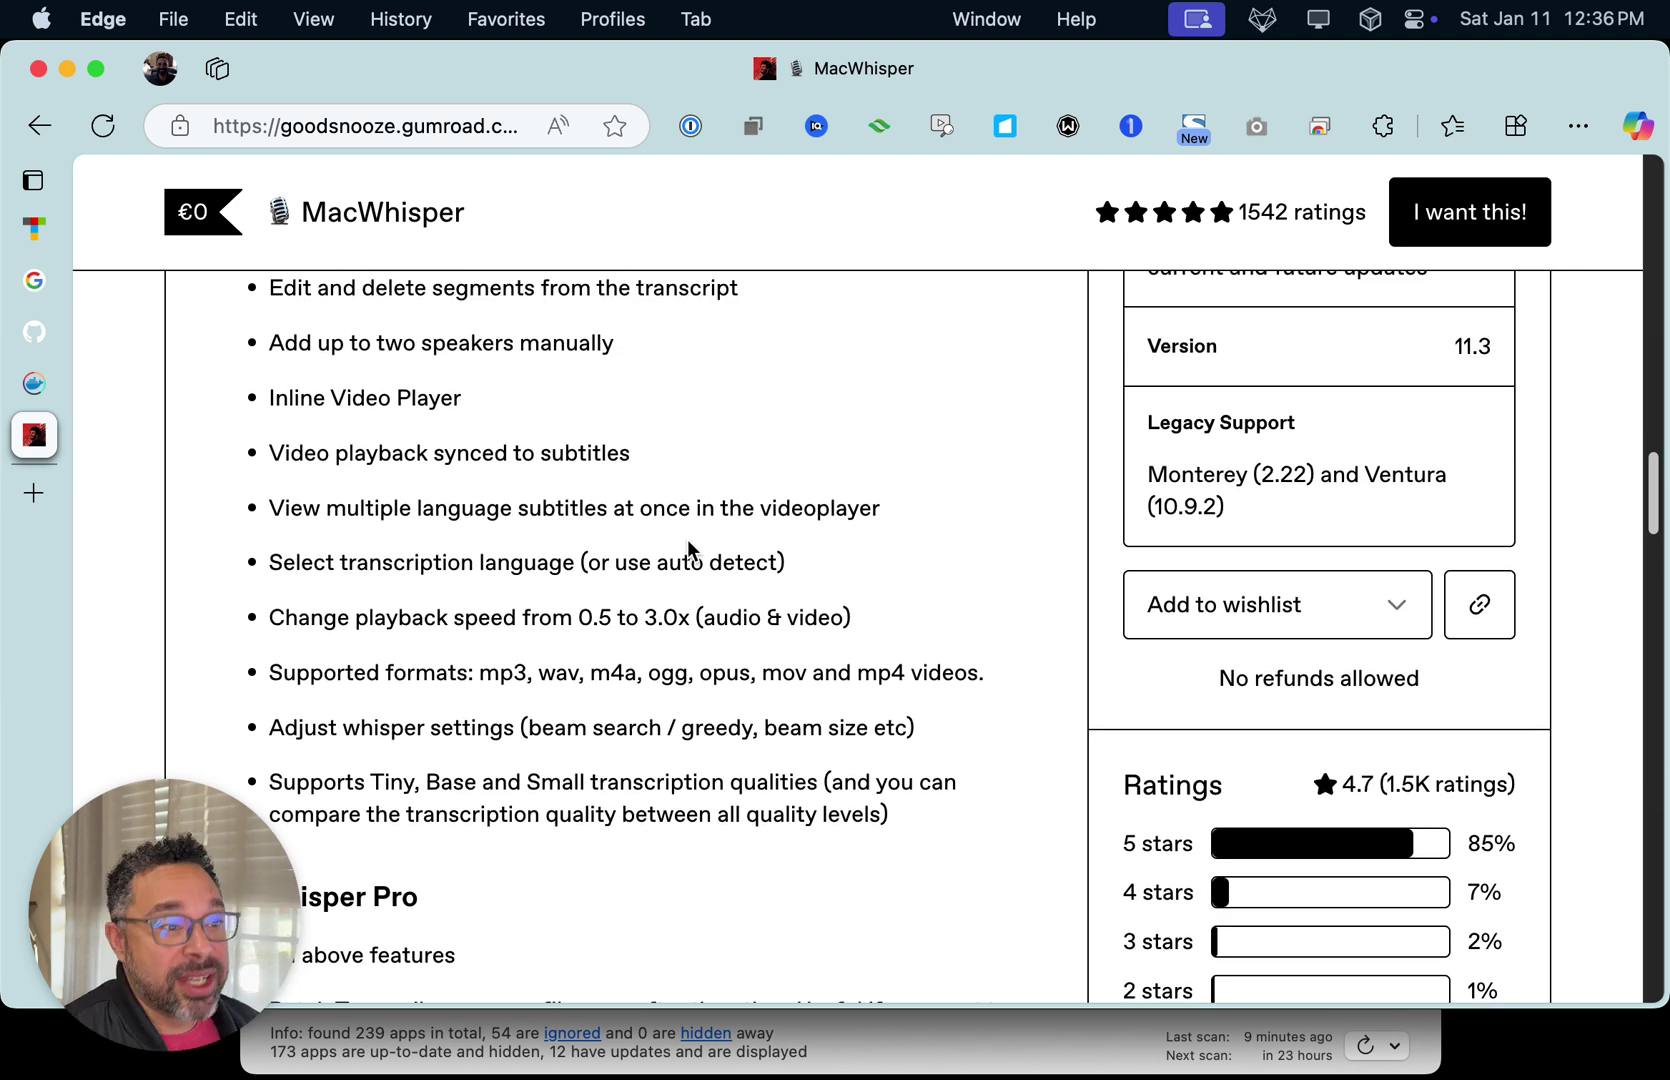
scroll(688, 545, down, 3)
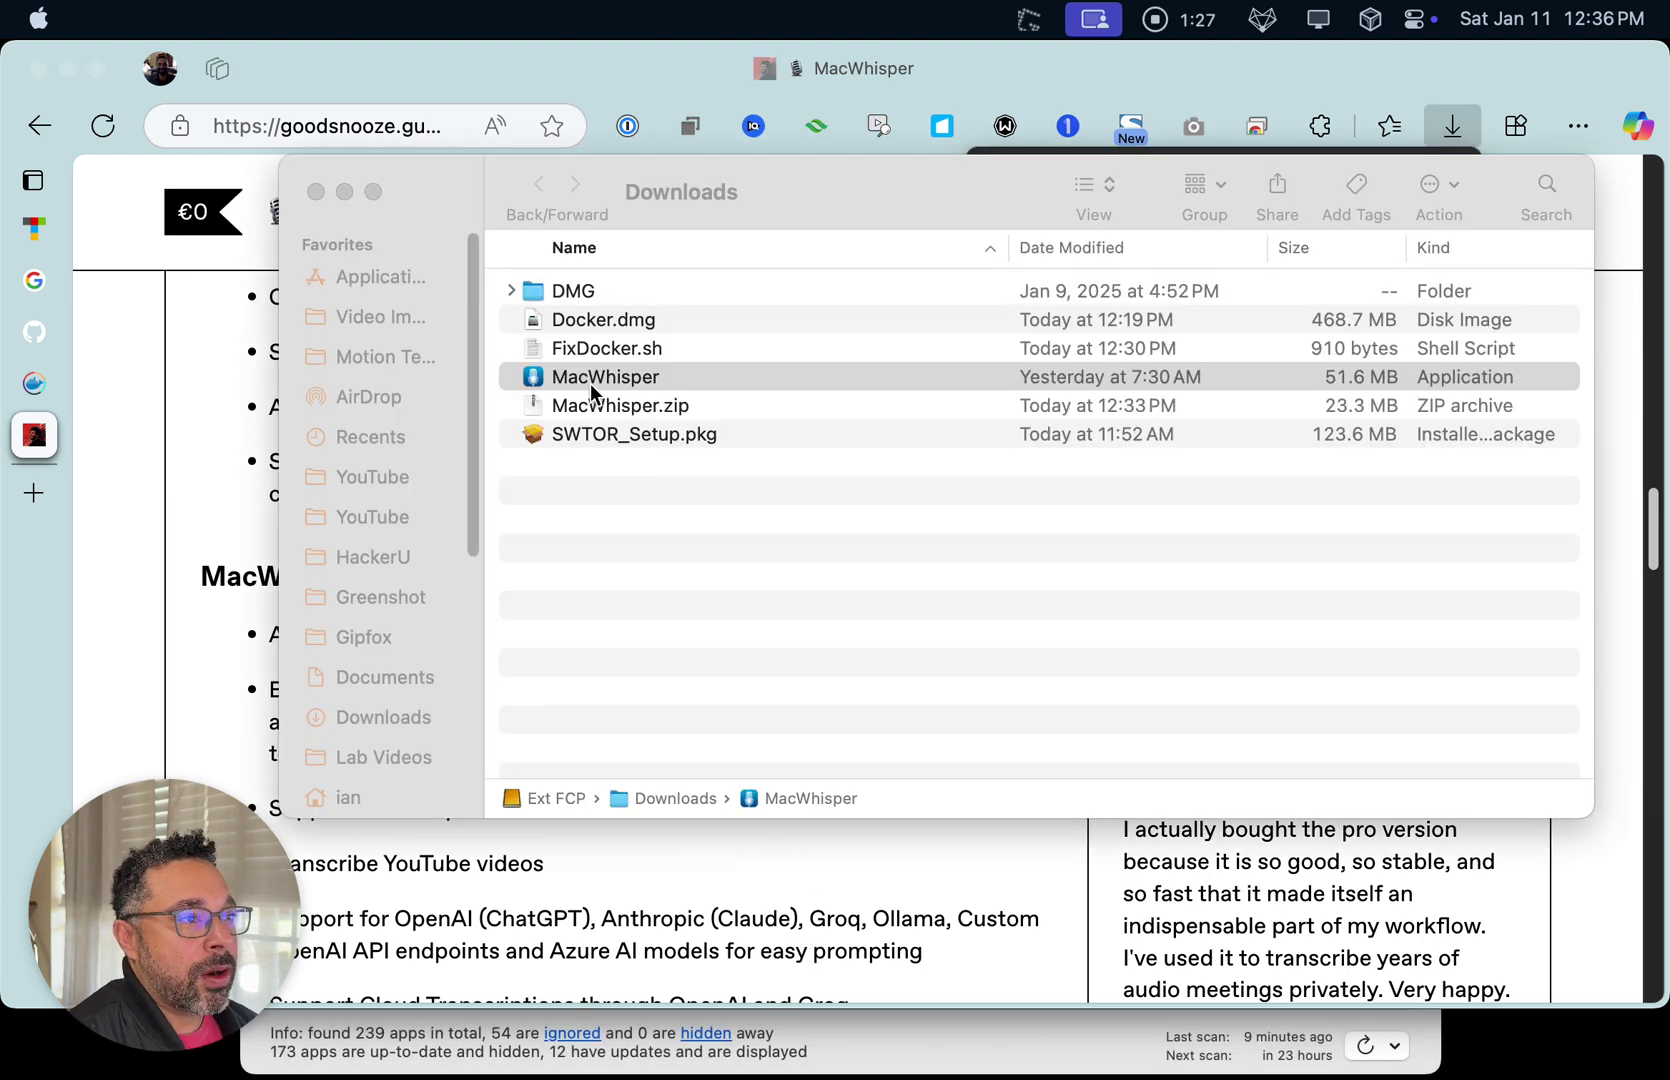
Move MacWhisper from Downloads into Applications and launch it via its context-menu Open command
drag(597, 380, 419, 283)
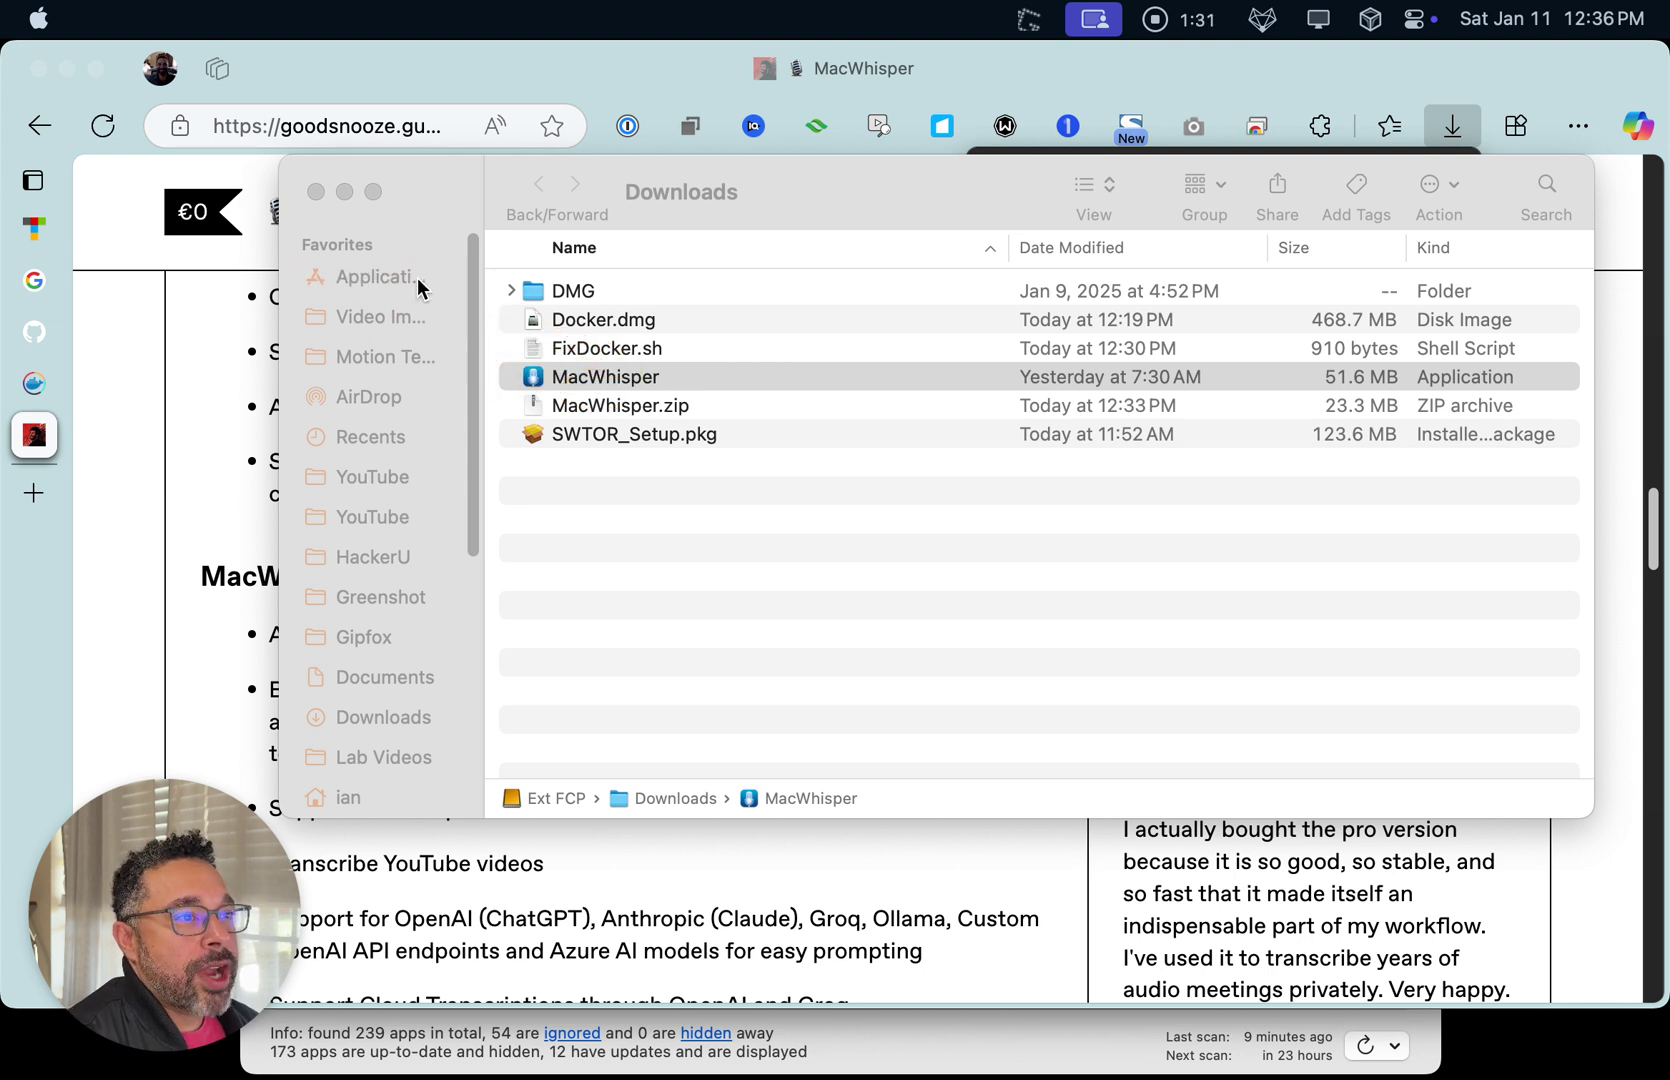
click(420, 281)
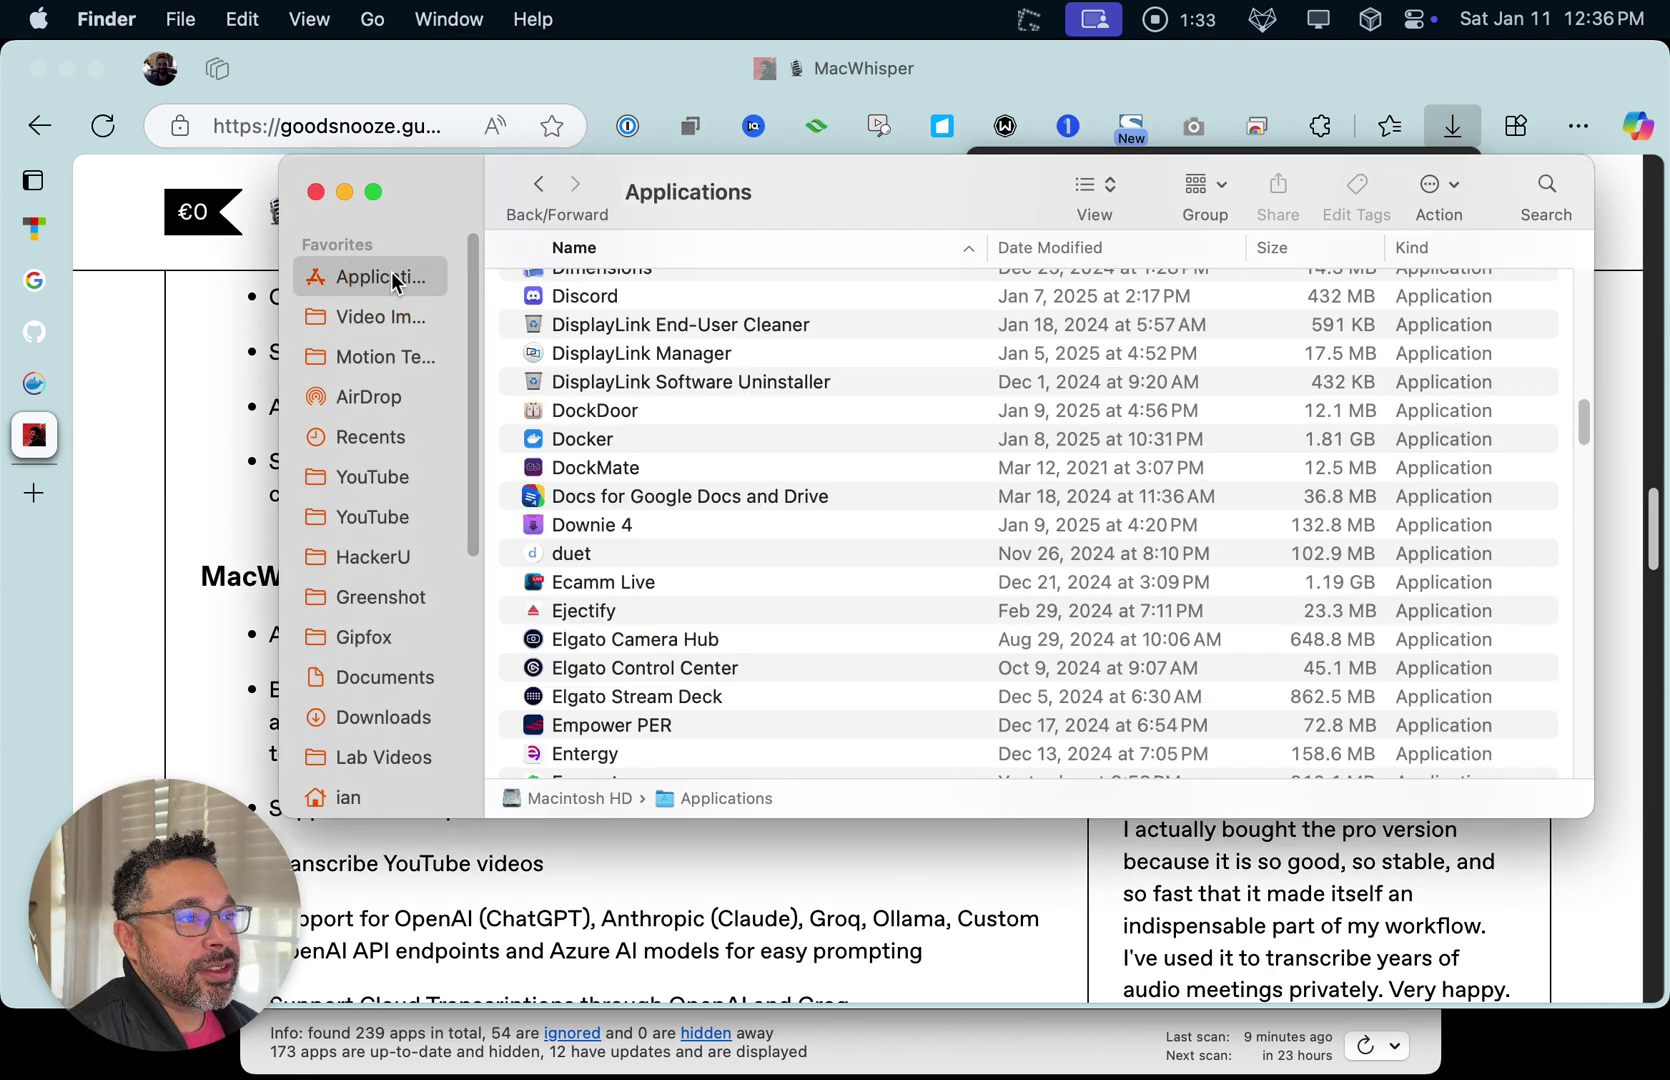
scroll(716, 620, down, 5)
scroll(708, 631, down, 10)
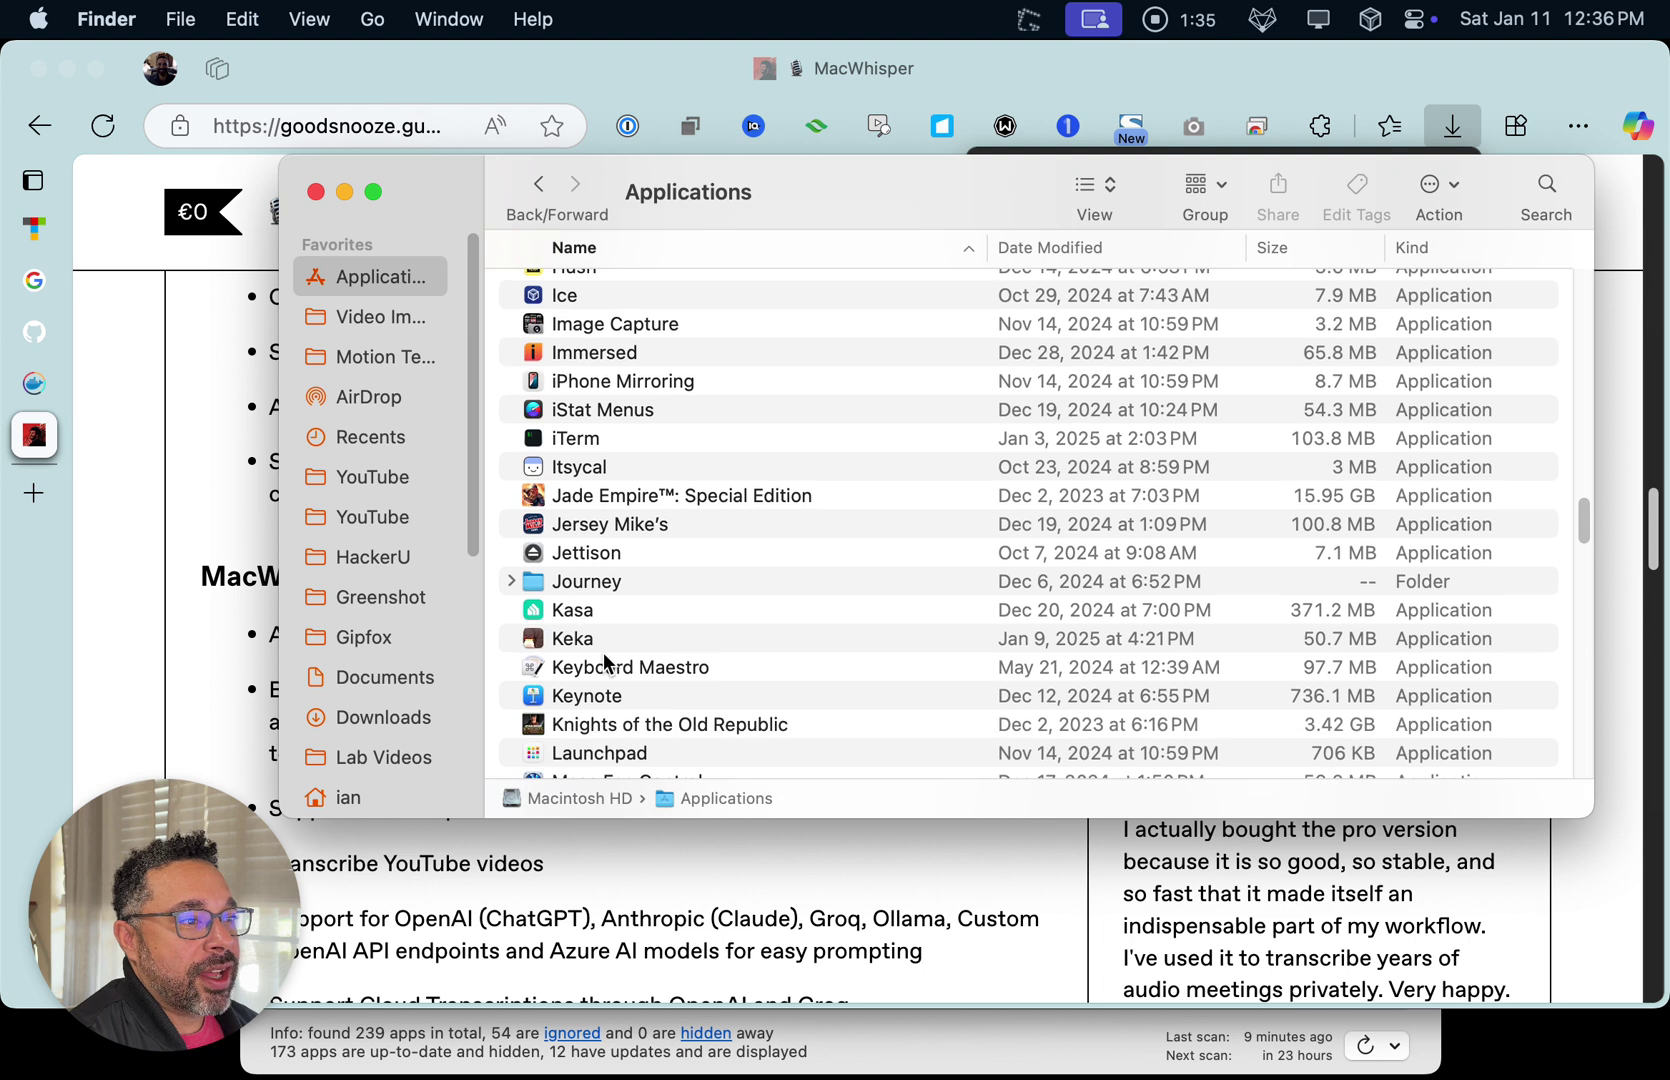
scroll(608, 390, up, 3)
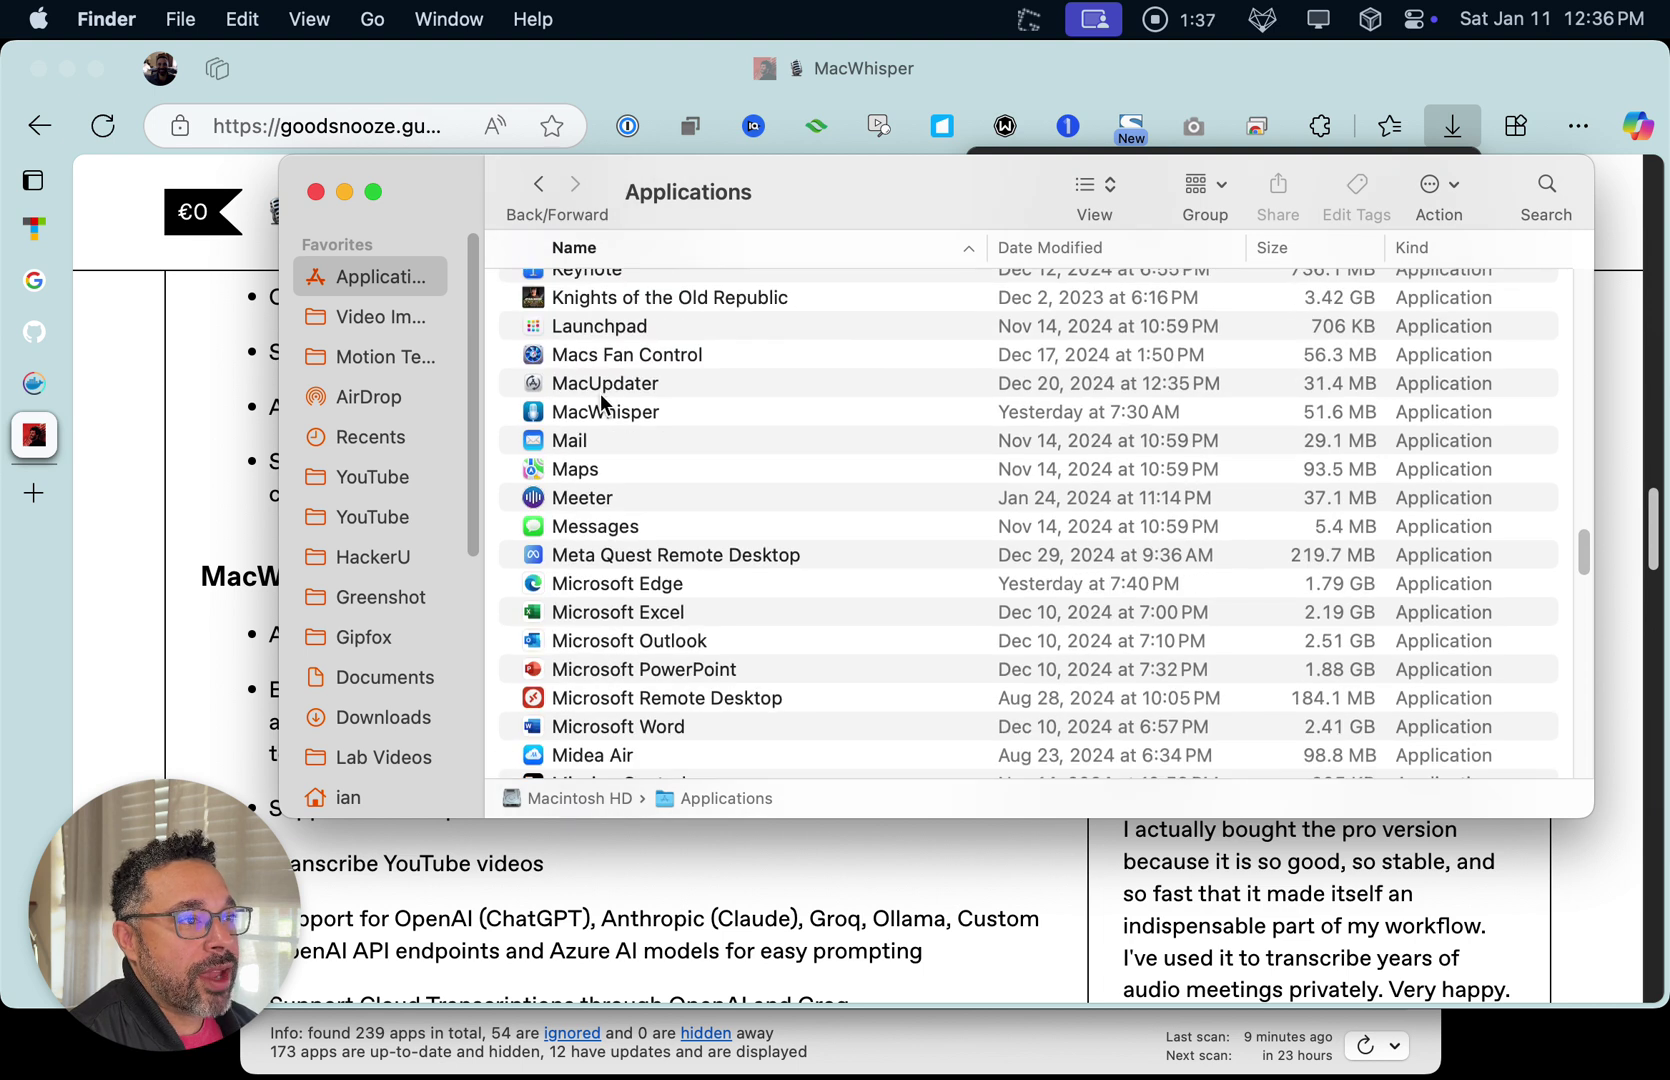
right_click(599, 413)
click(624, 423)
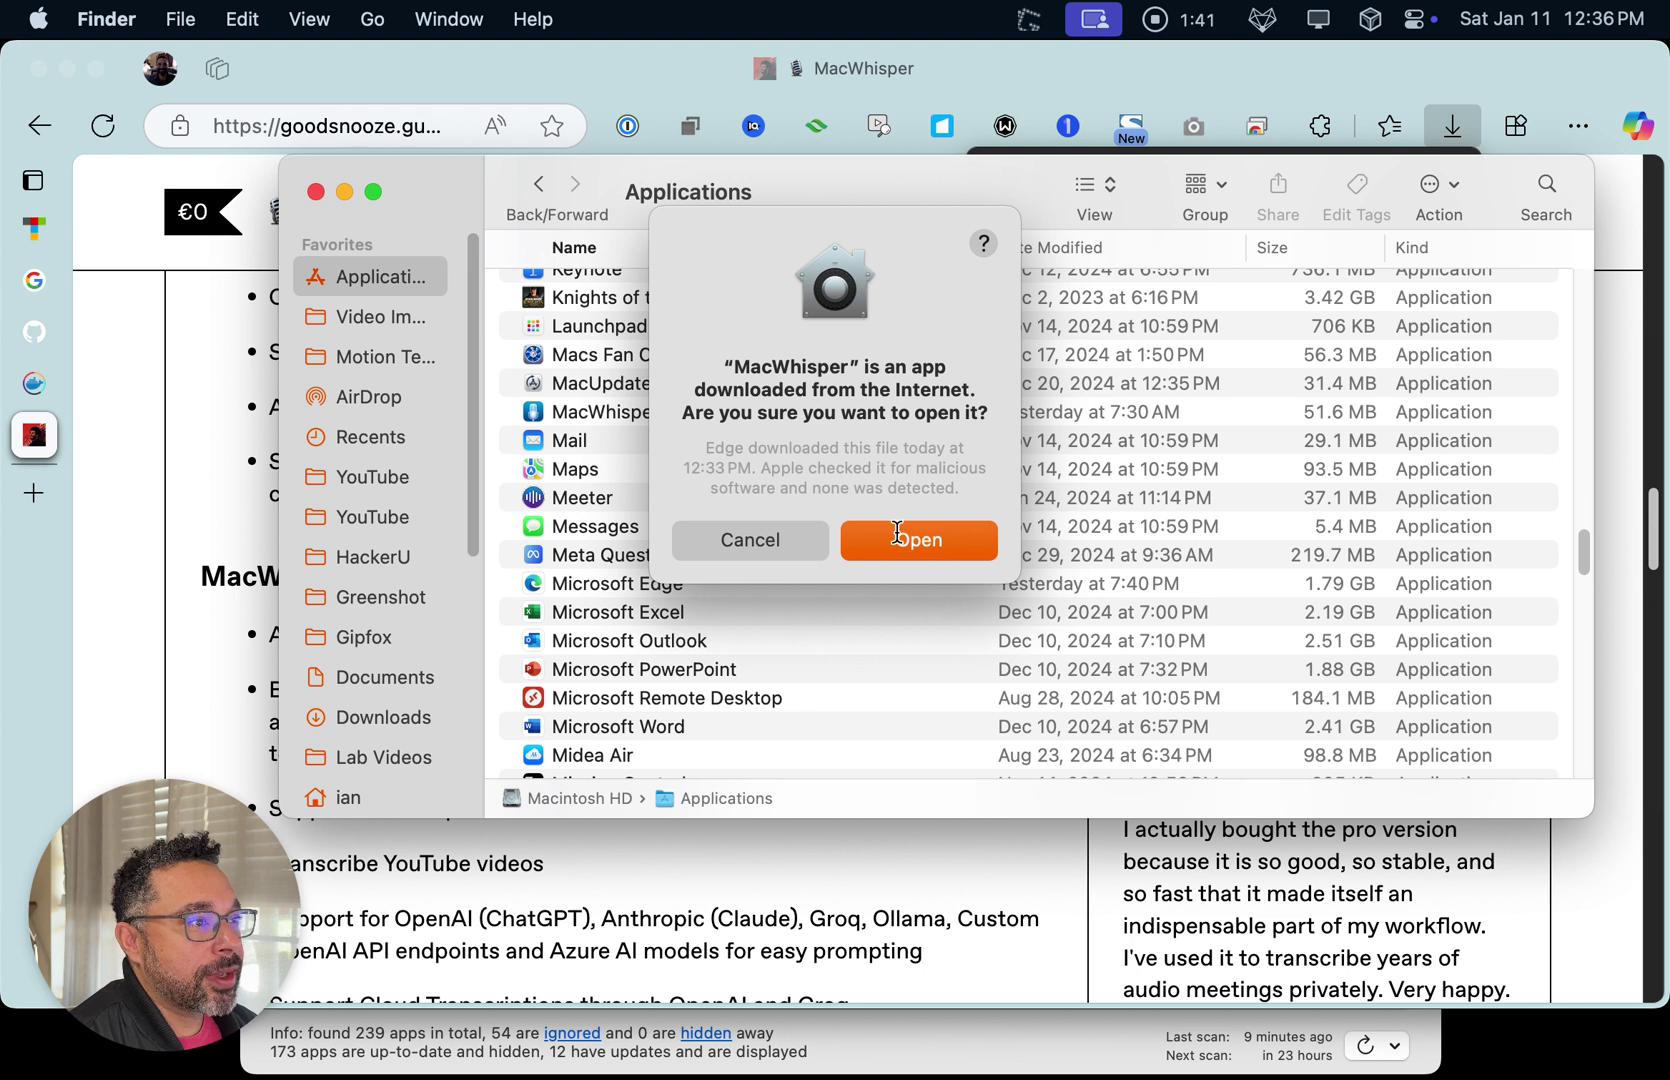
Confirm opening MacWhisper, continue through the onboarding pages and skip the about-you survey
click(896, 545)
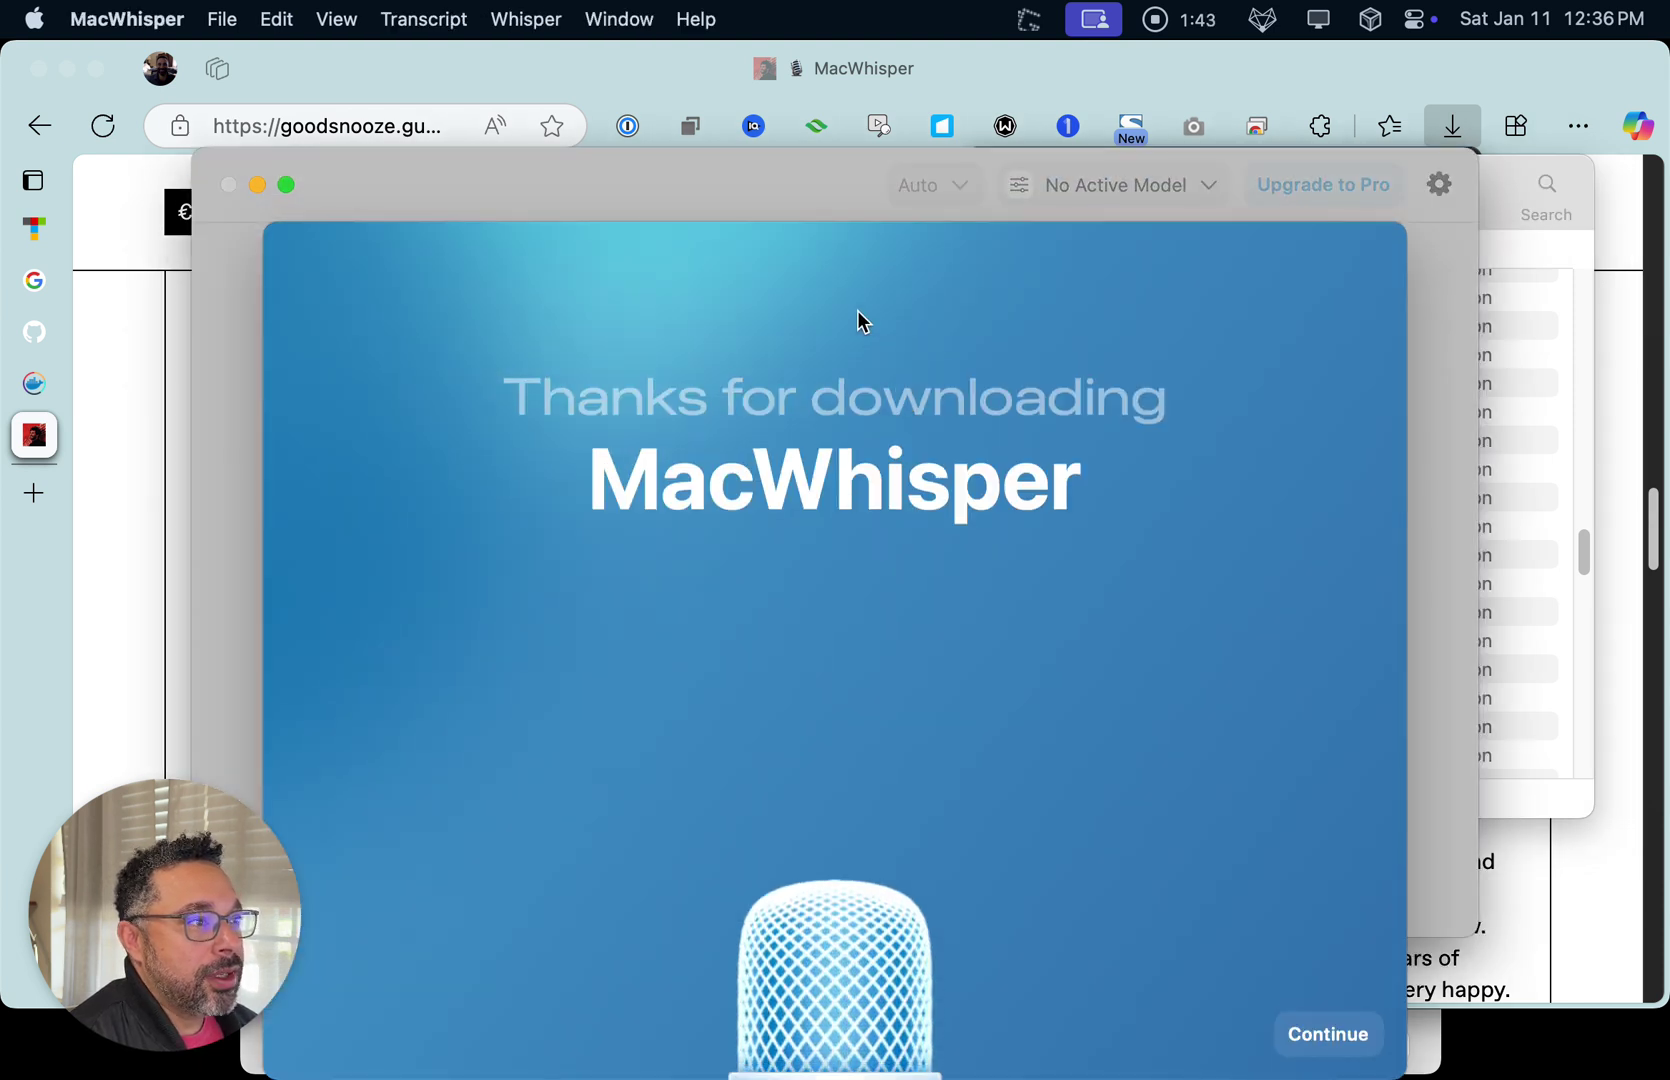
click(695, 295)
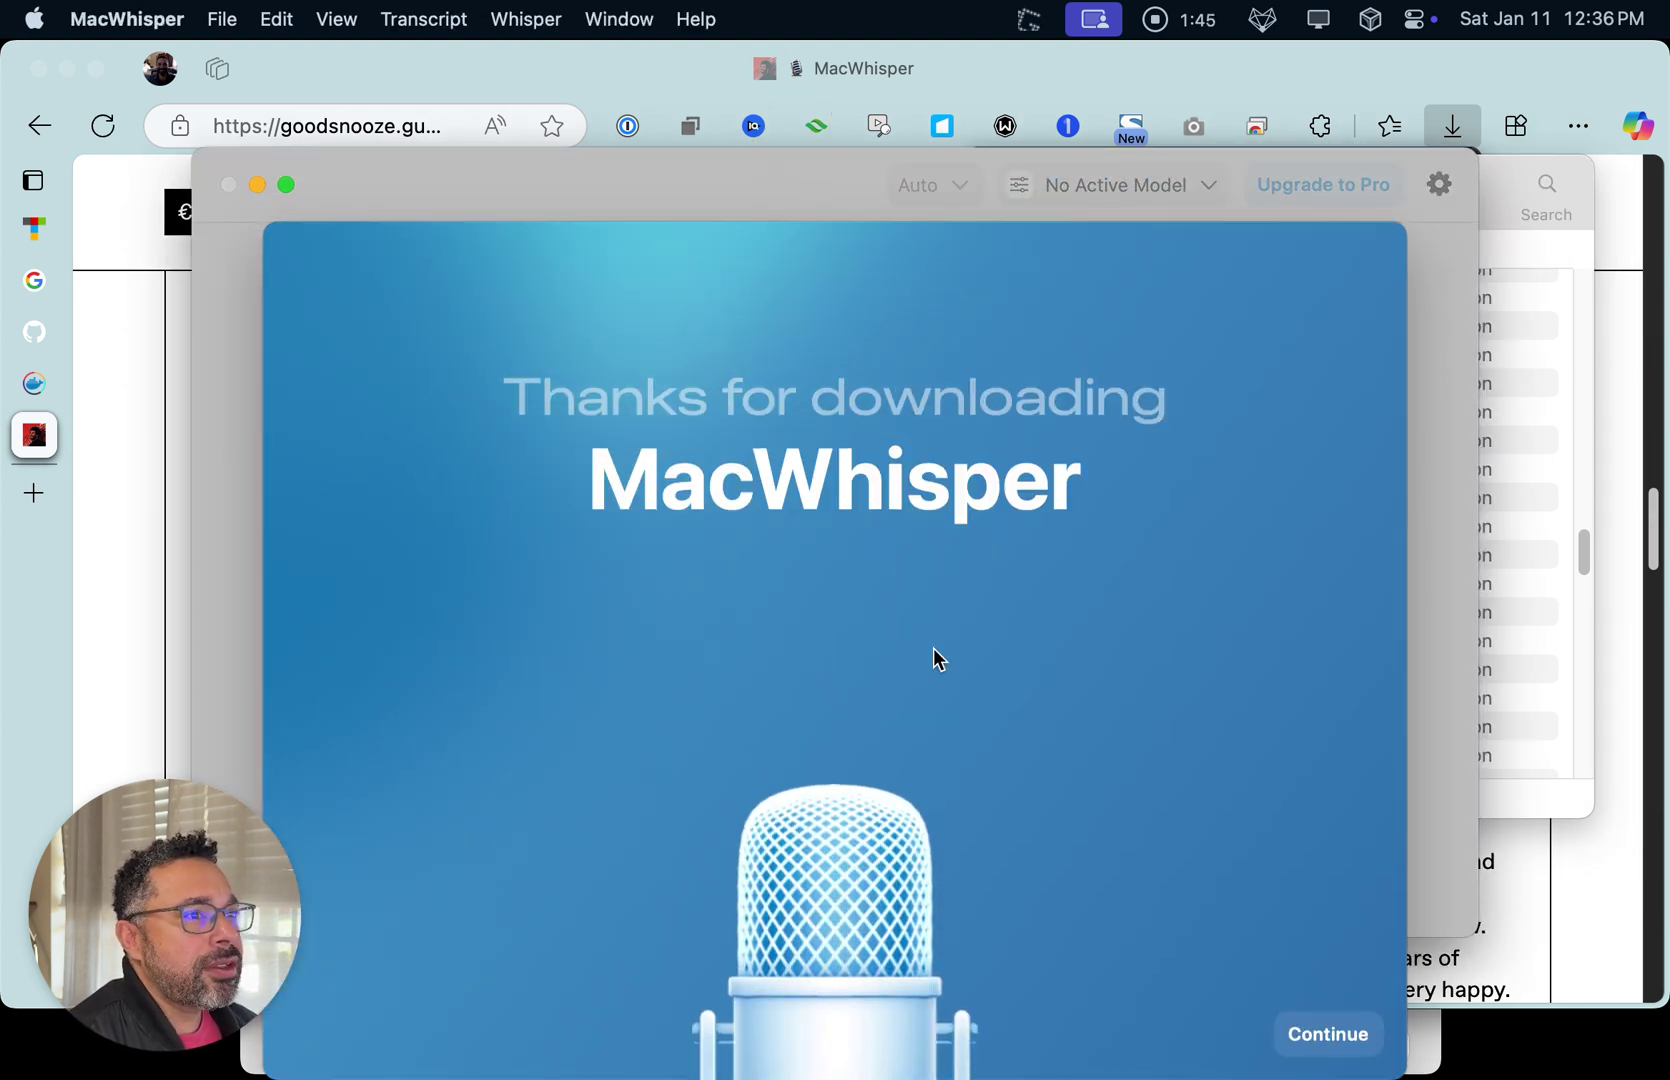
click(1316, 1036)
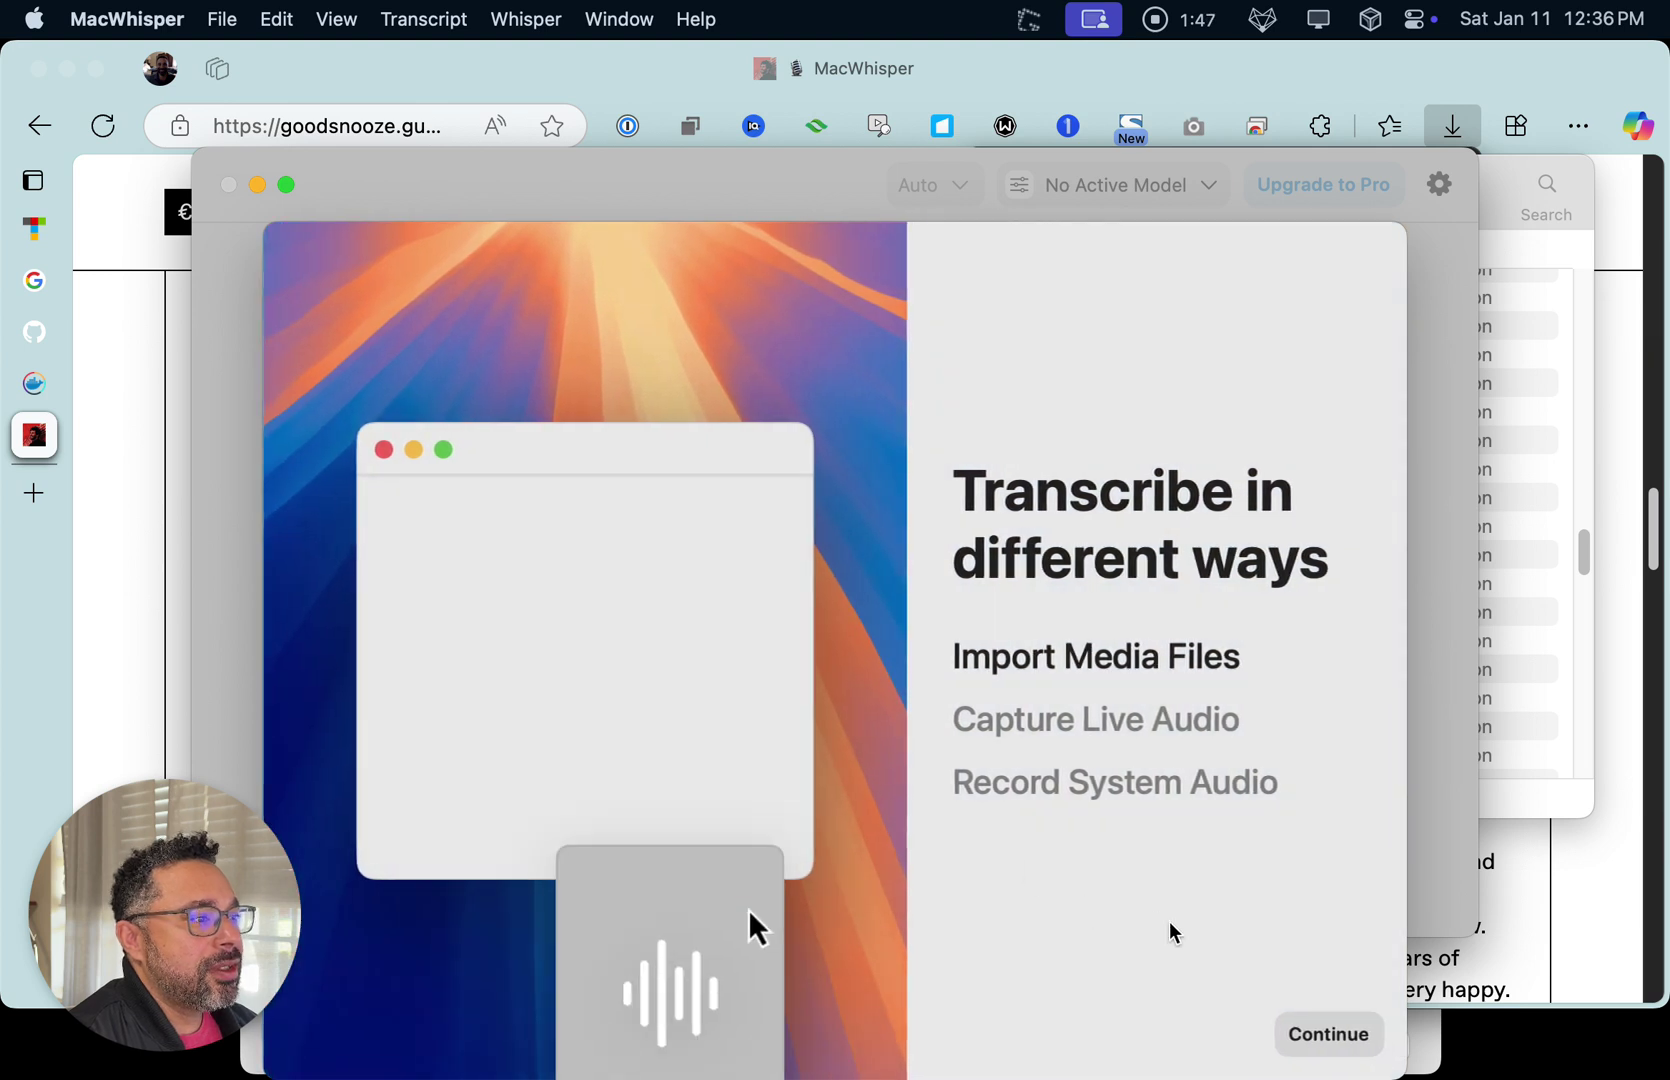
click(1316, 1038)
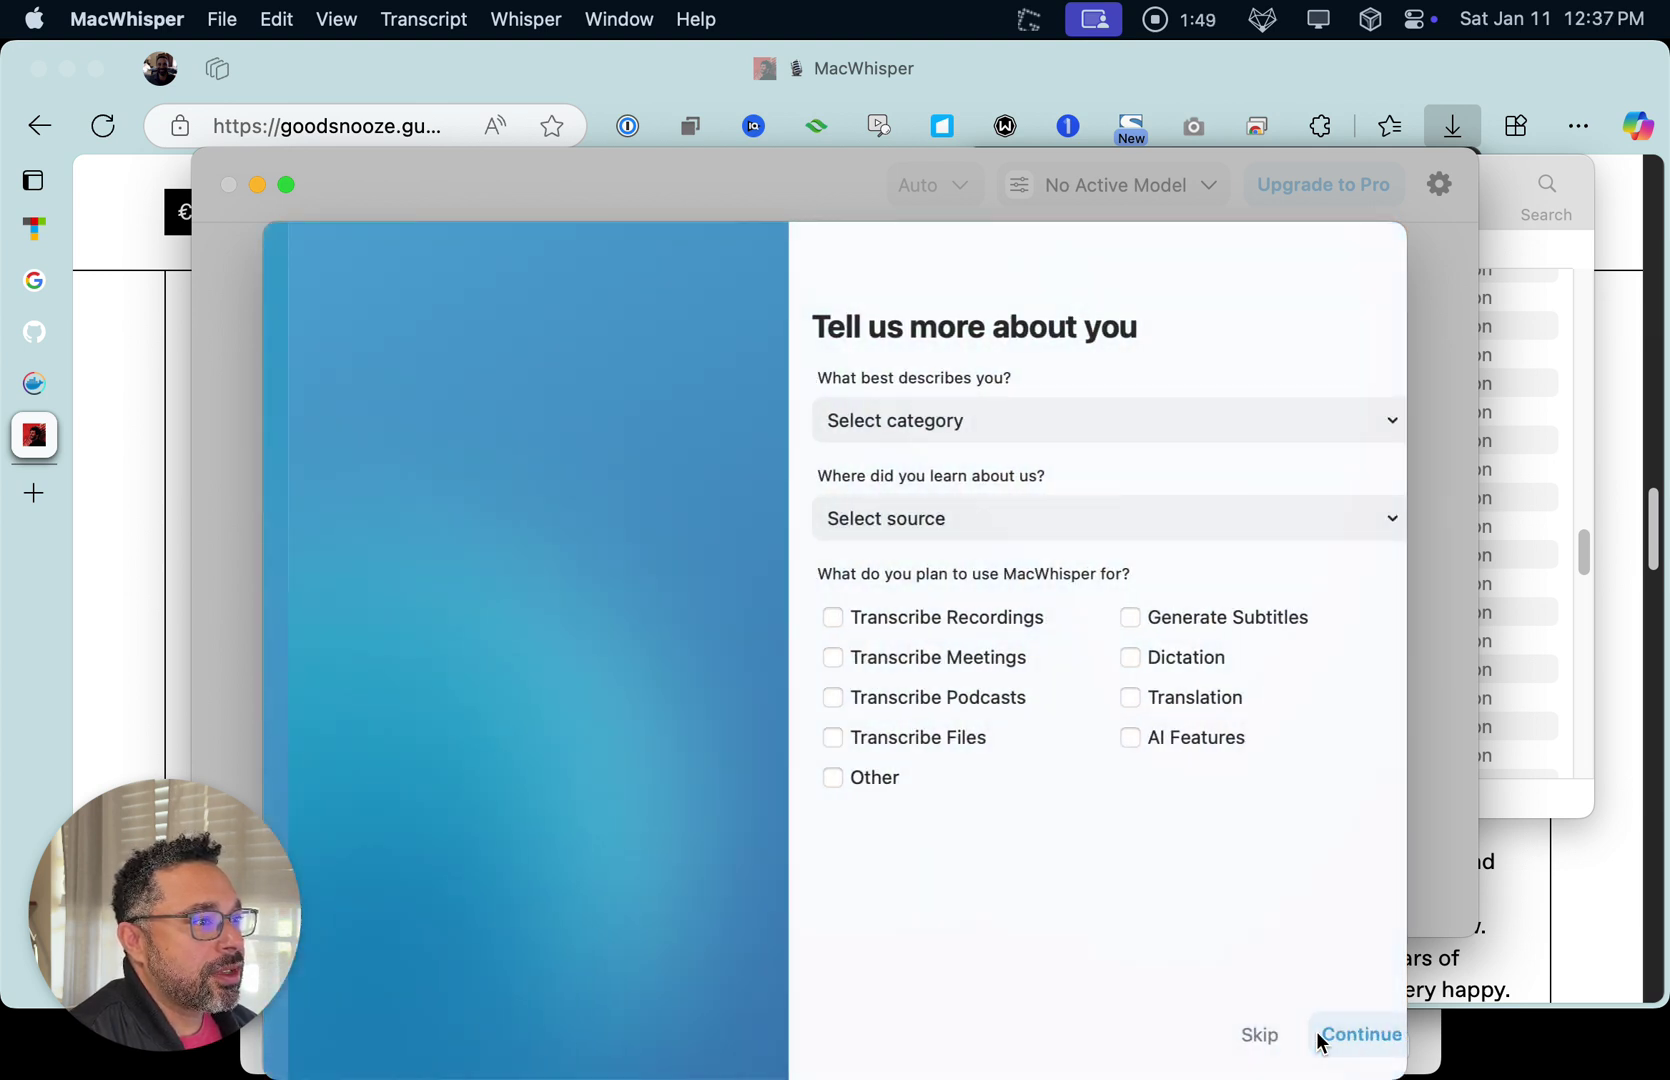
click(1229, 1032)
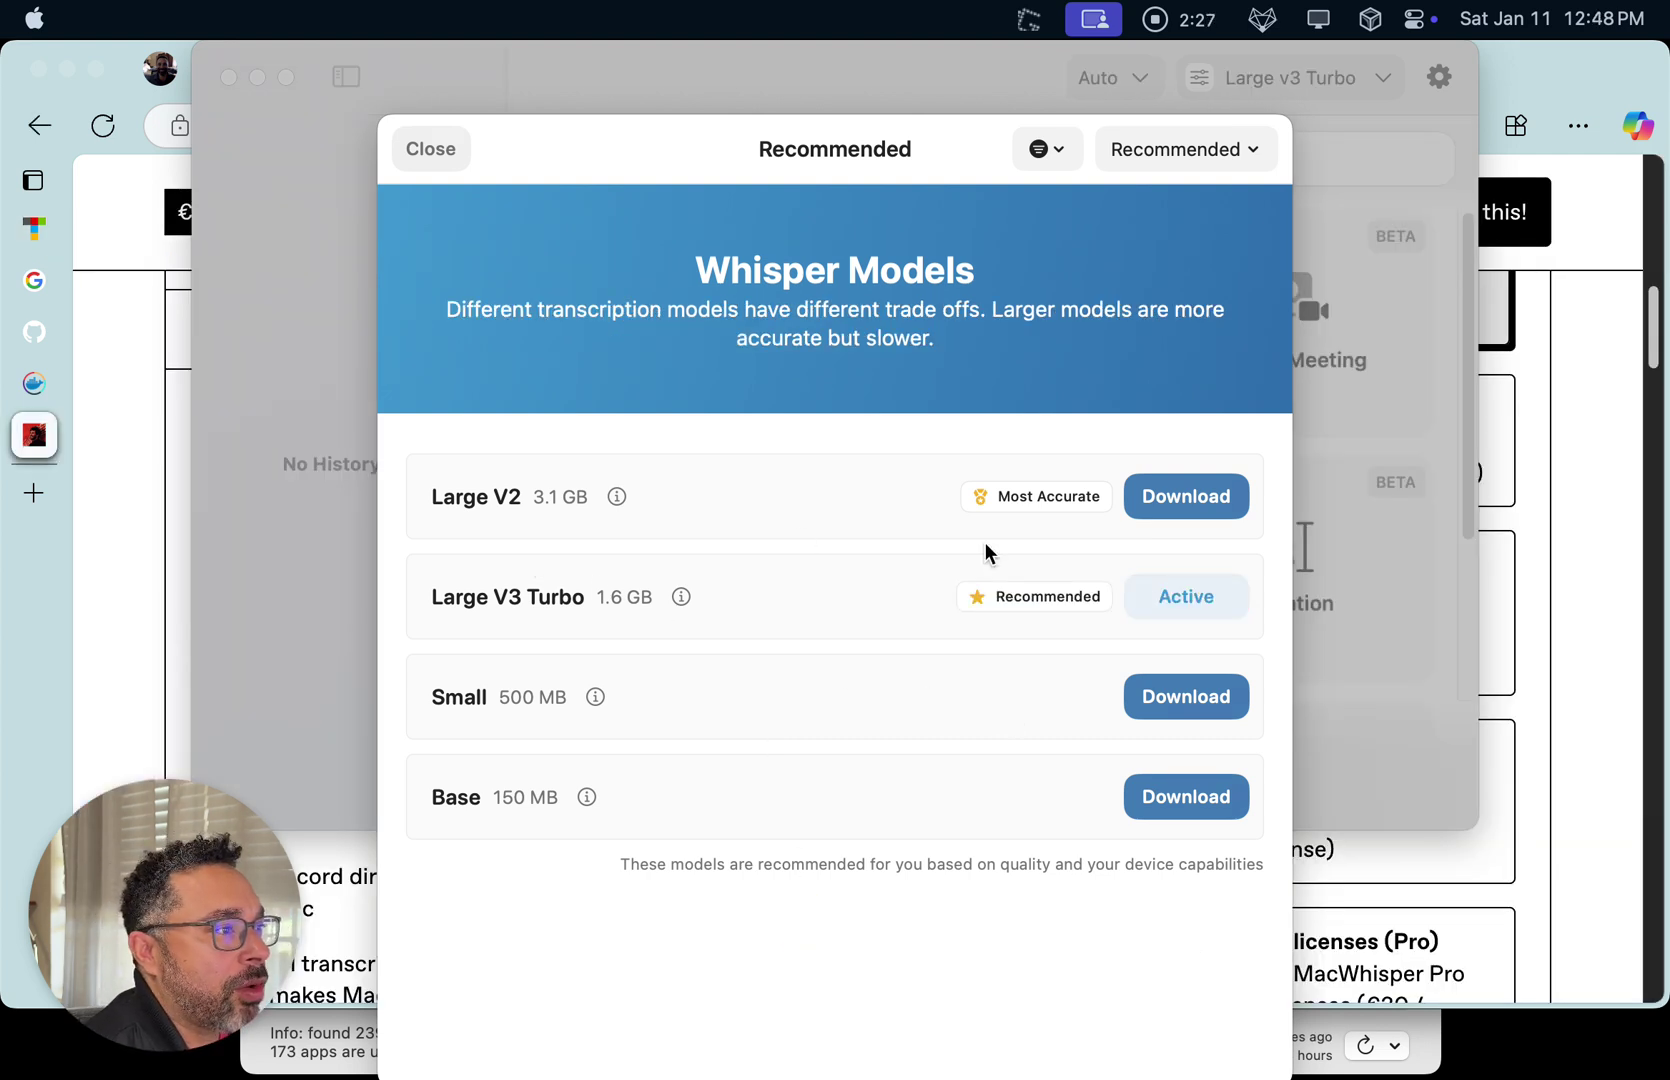
Close the Whisper models list and start choosing a media file via Open Files
click(424, 141)
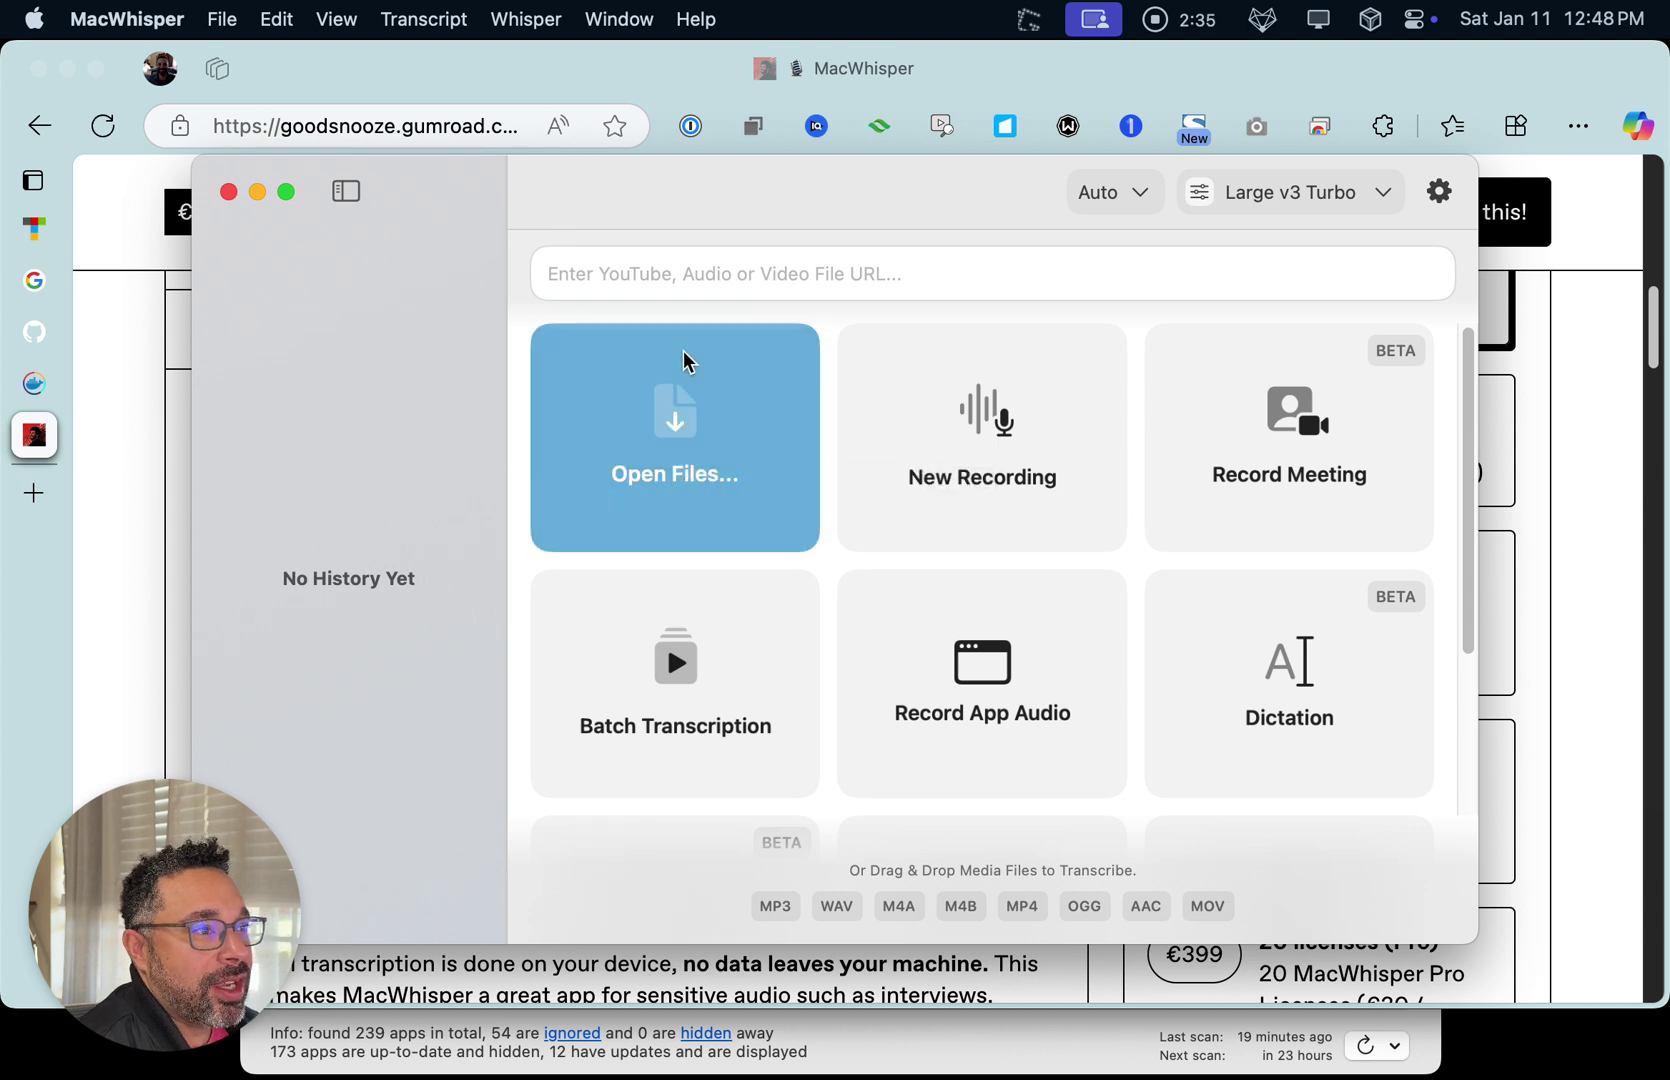
click(652, 440)
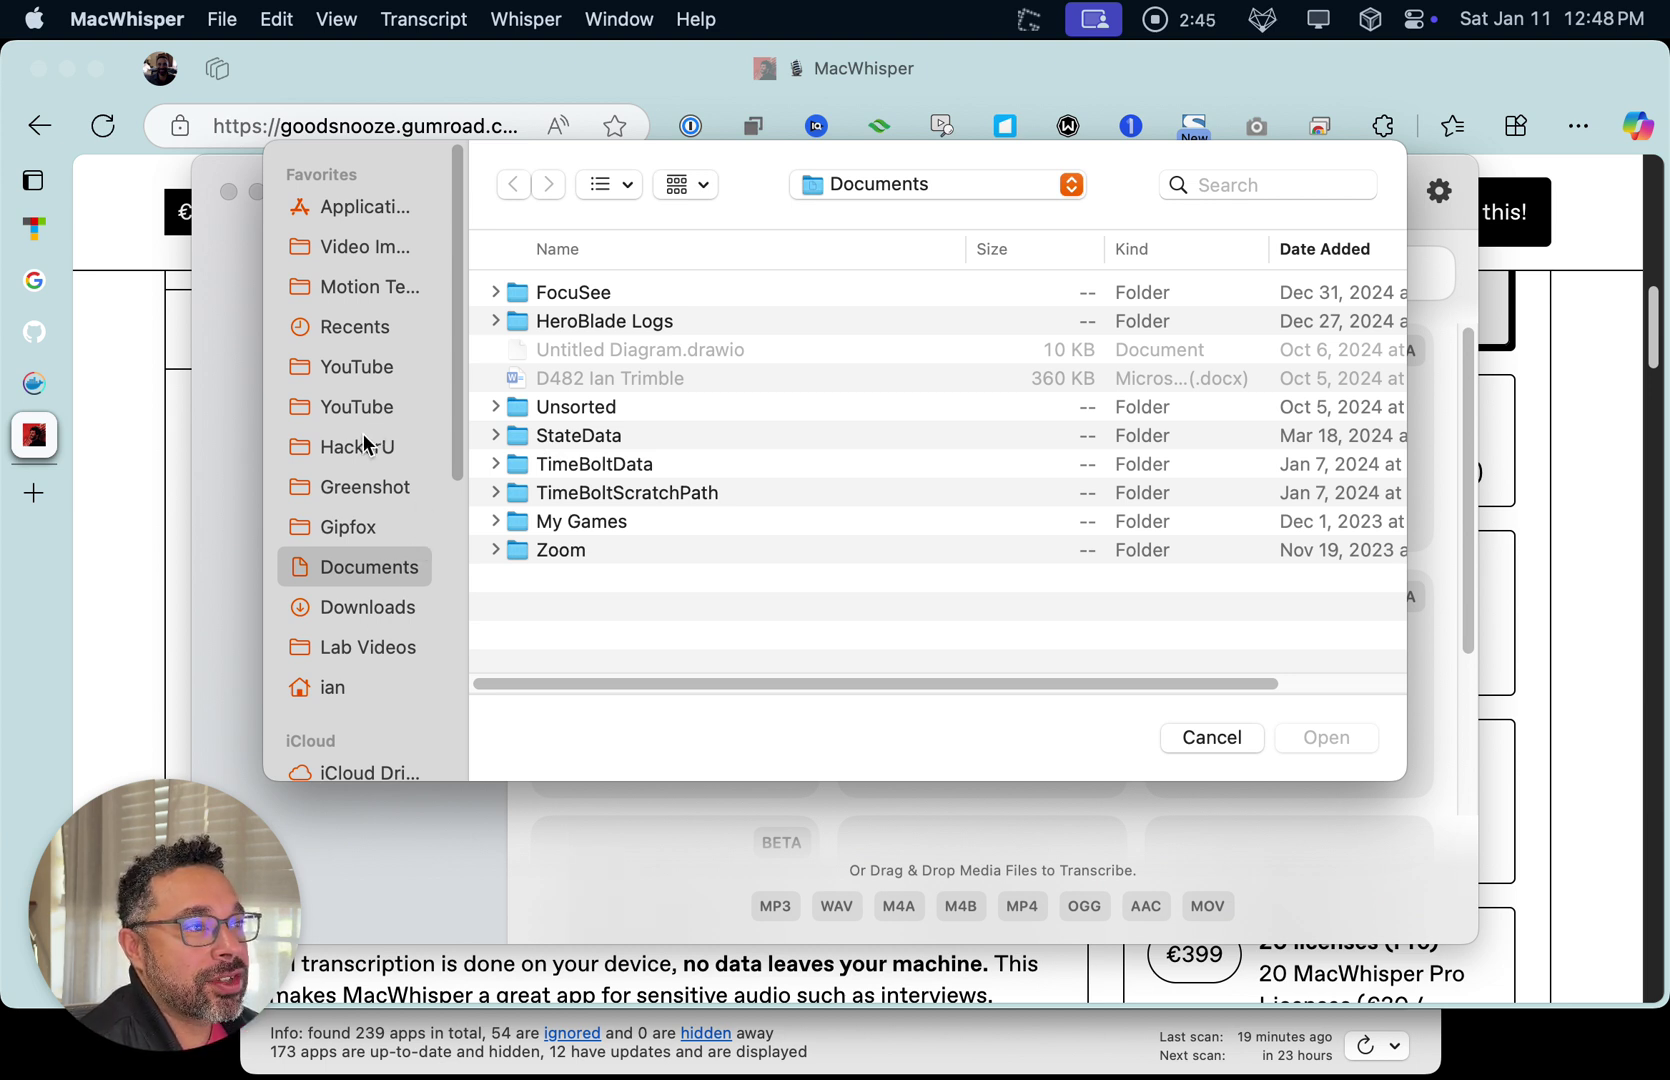
Open Fix Docker on Mac.mp4 from Ext FCP > Tutorials for transcription
scroll(363, 443, down, 5)
click(314, 508)
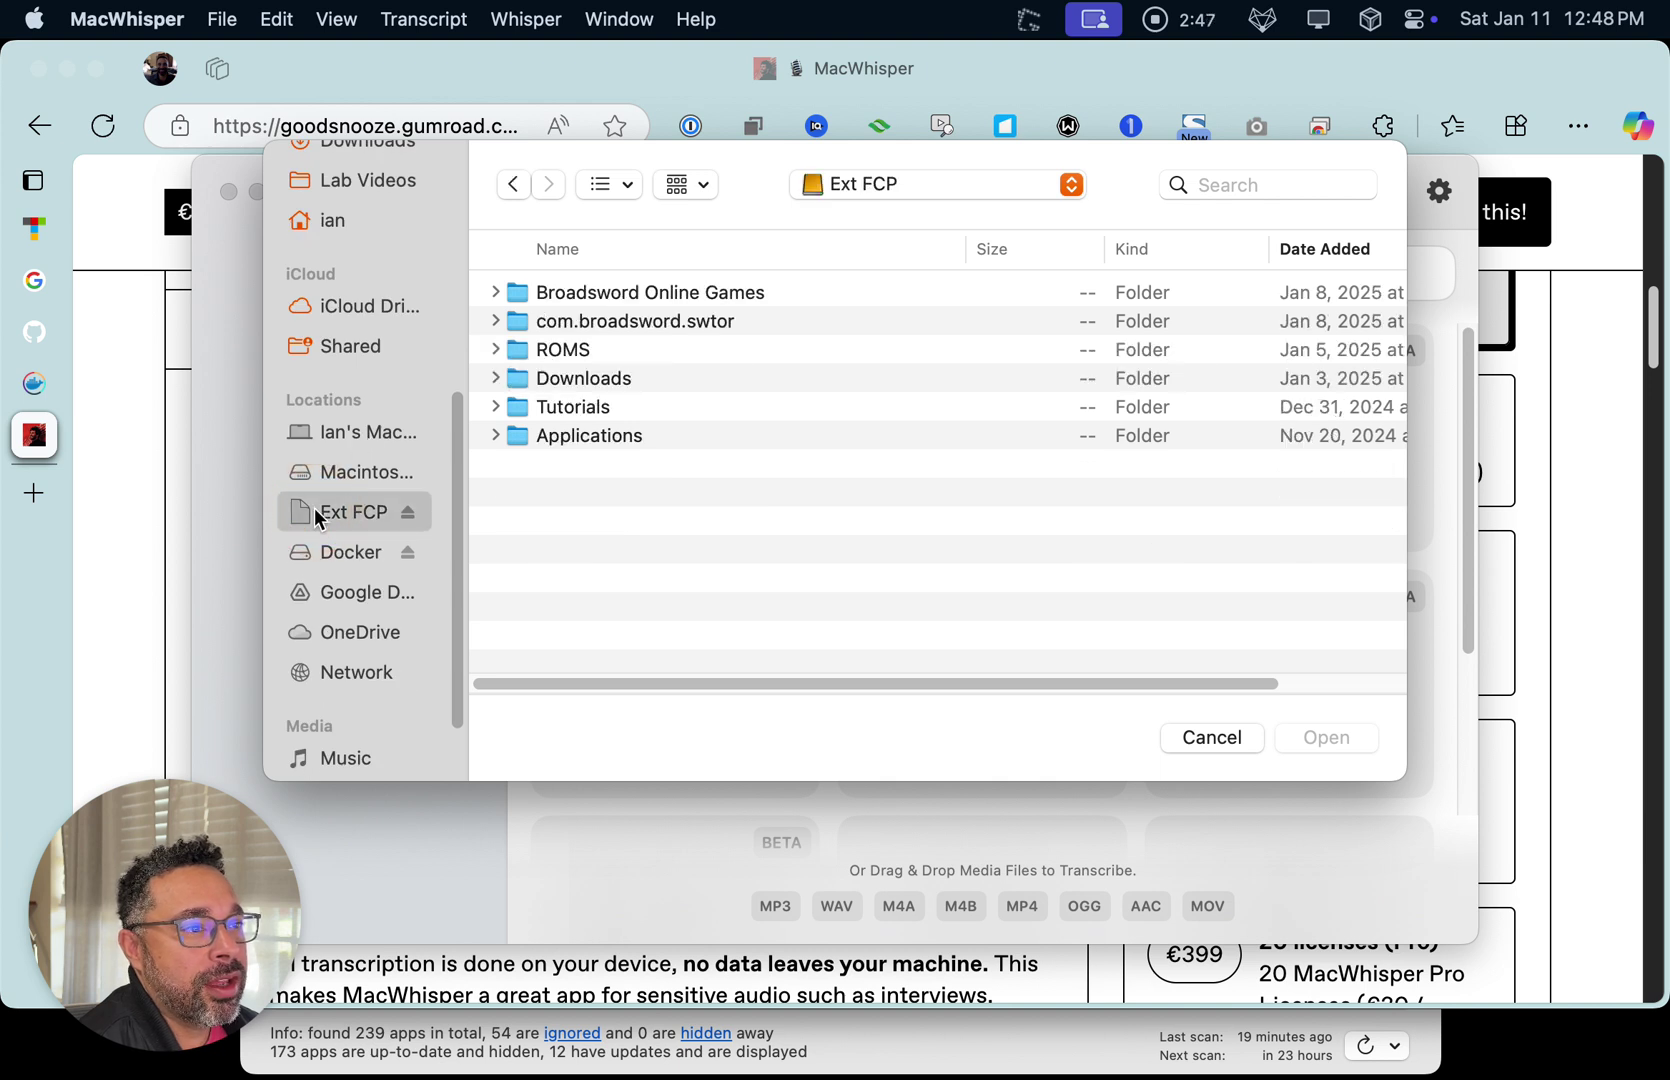
double_click(614, 404)
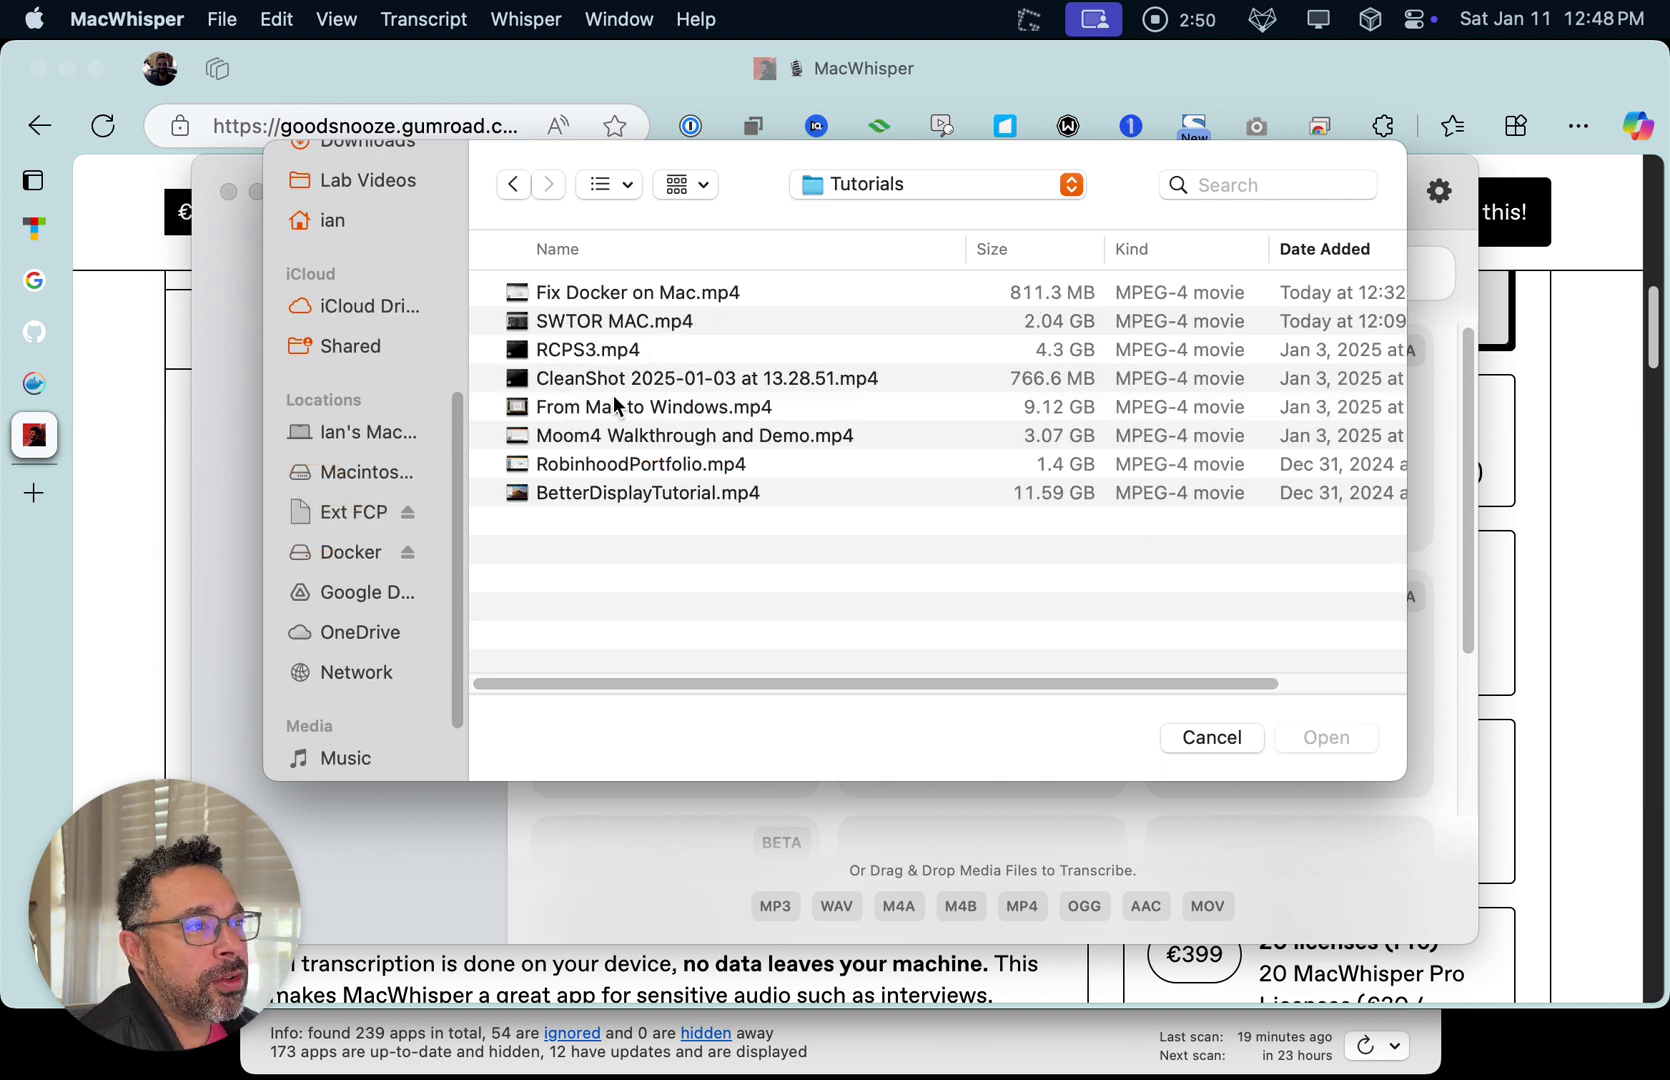
click(707, 291)
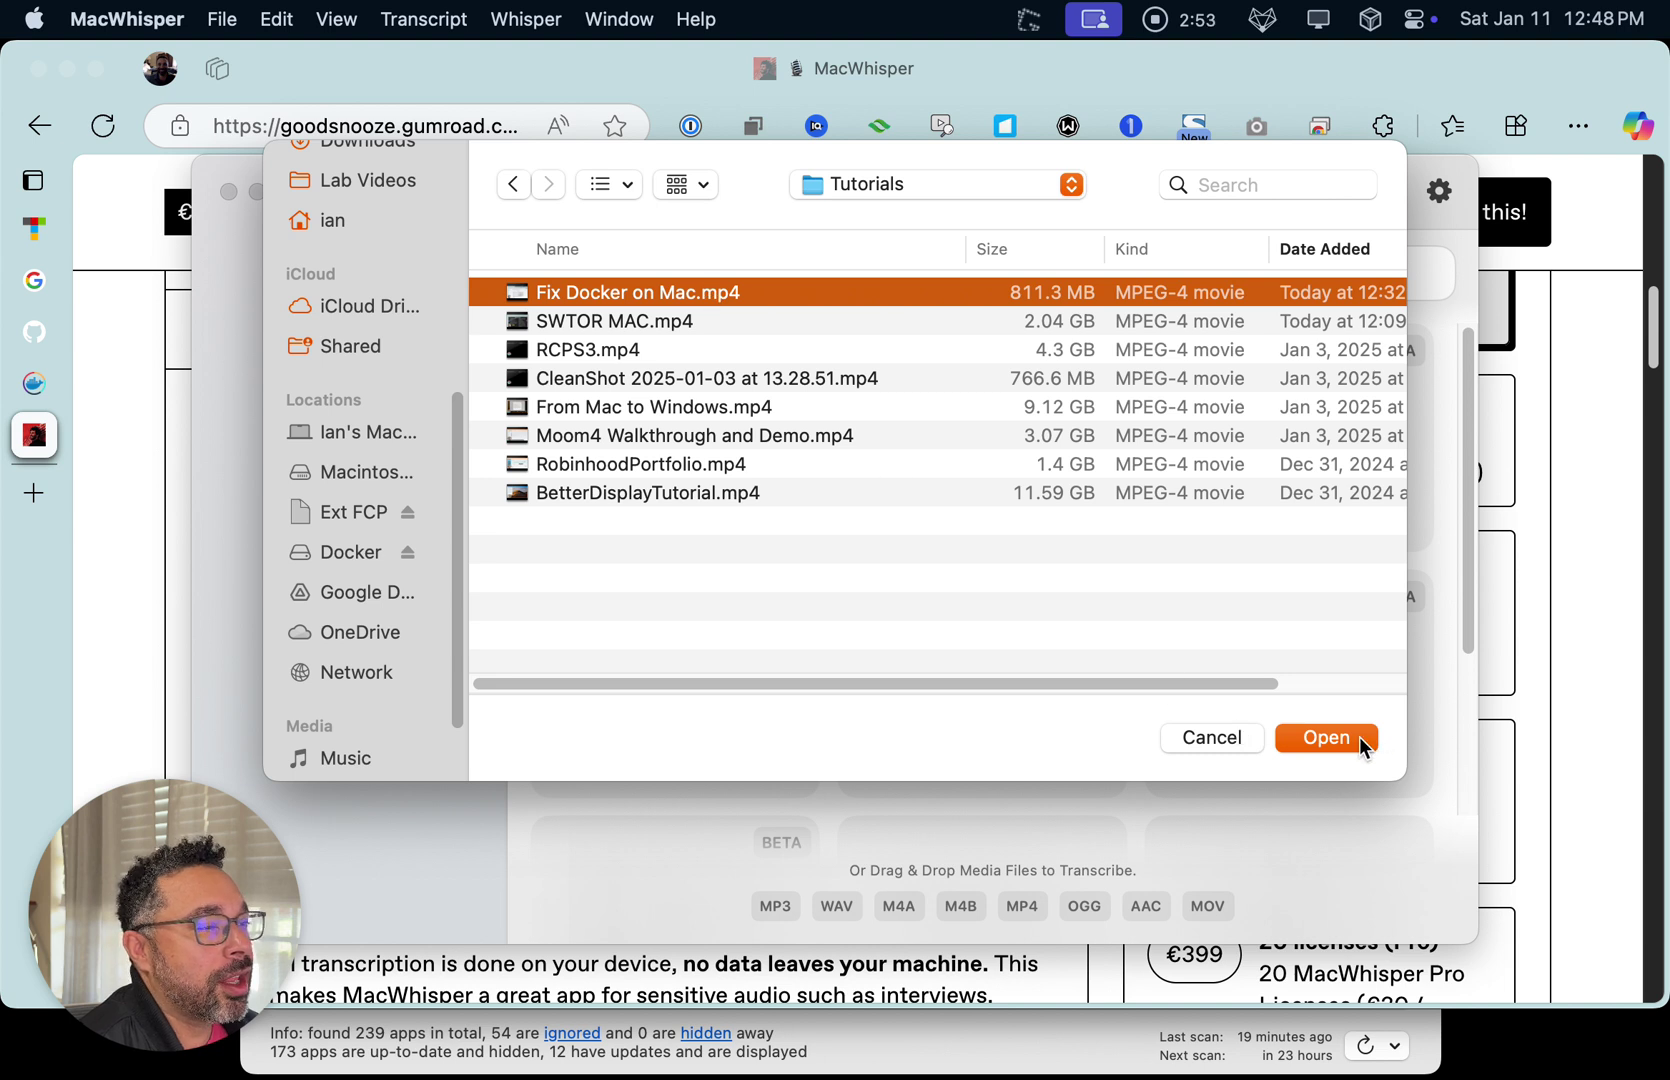
click(1322, 736)
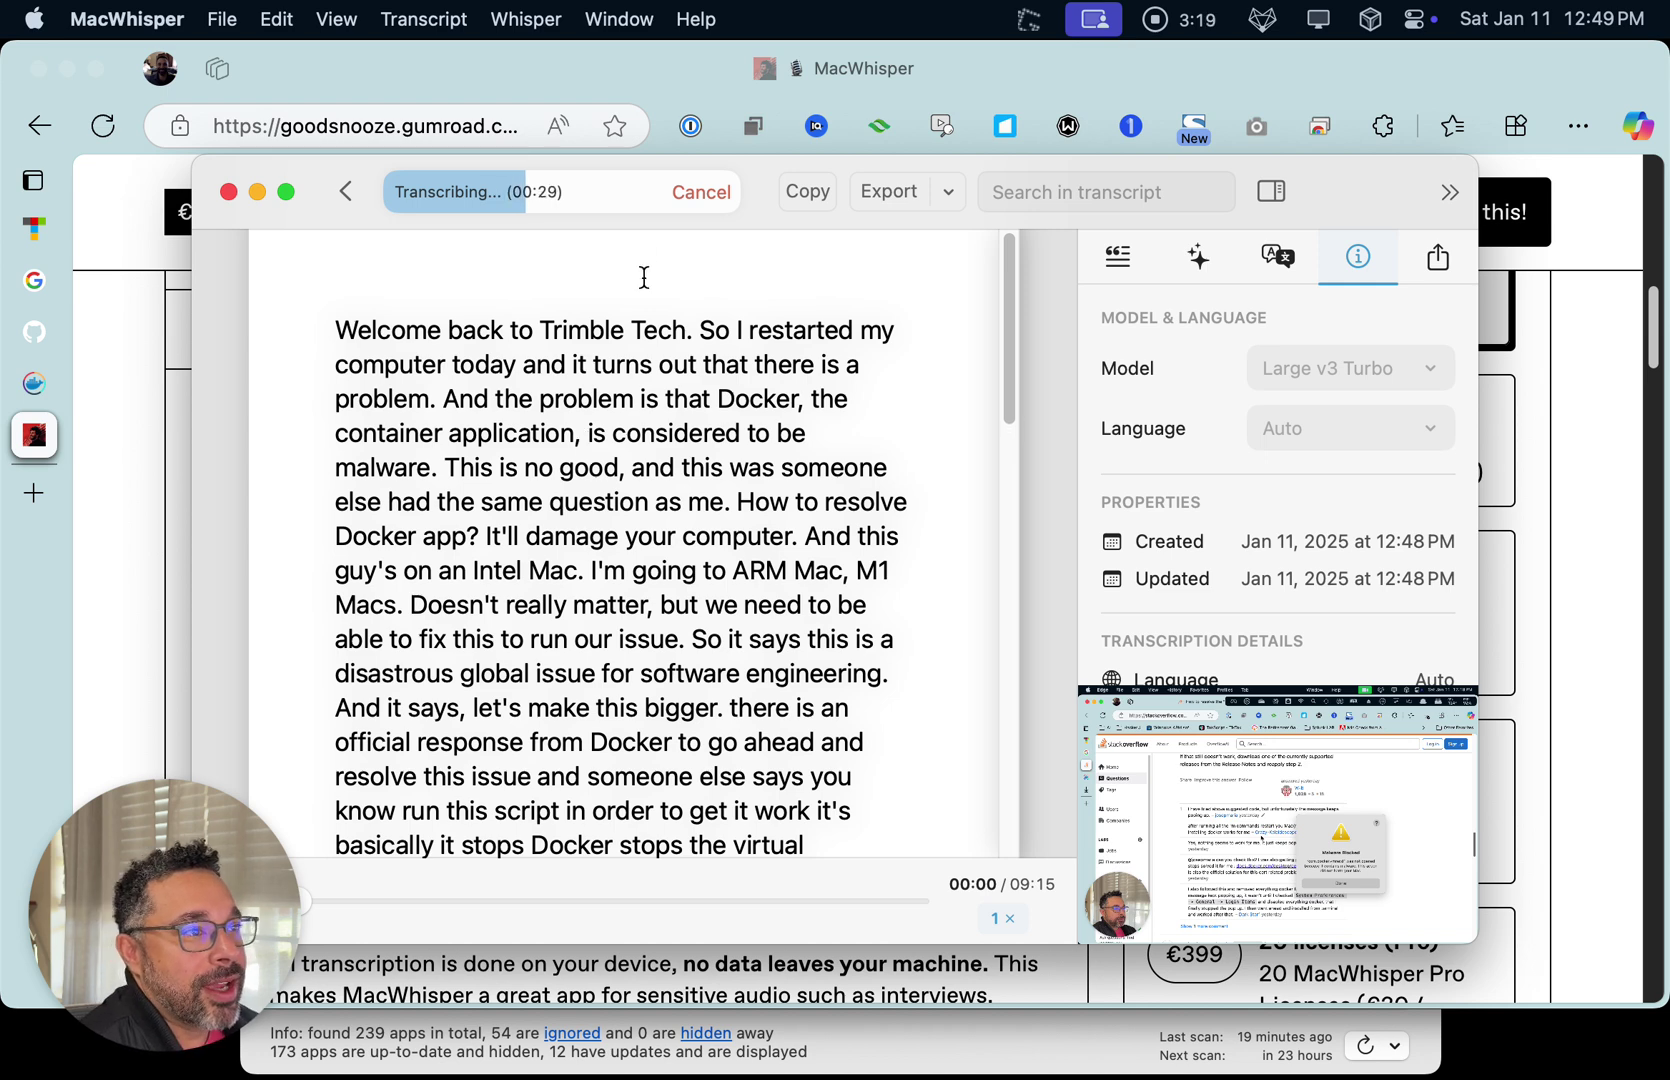
Scroll through the transcript as it fills in, highlighting 'Oh my goodness', until transcription finishes
scroll(682, 497, down, 15)
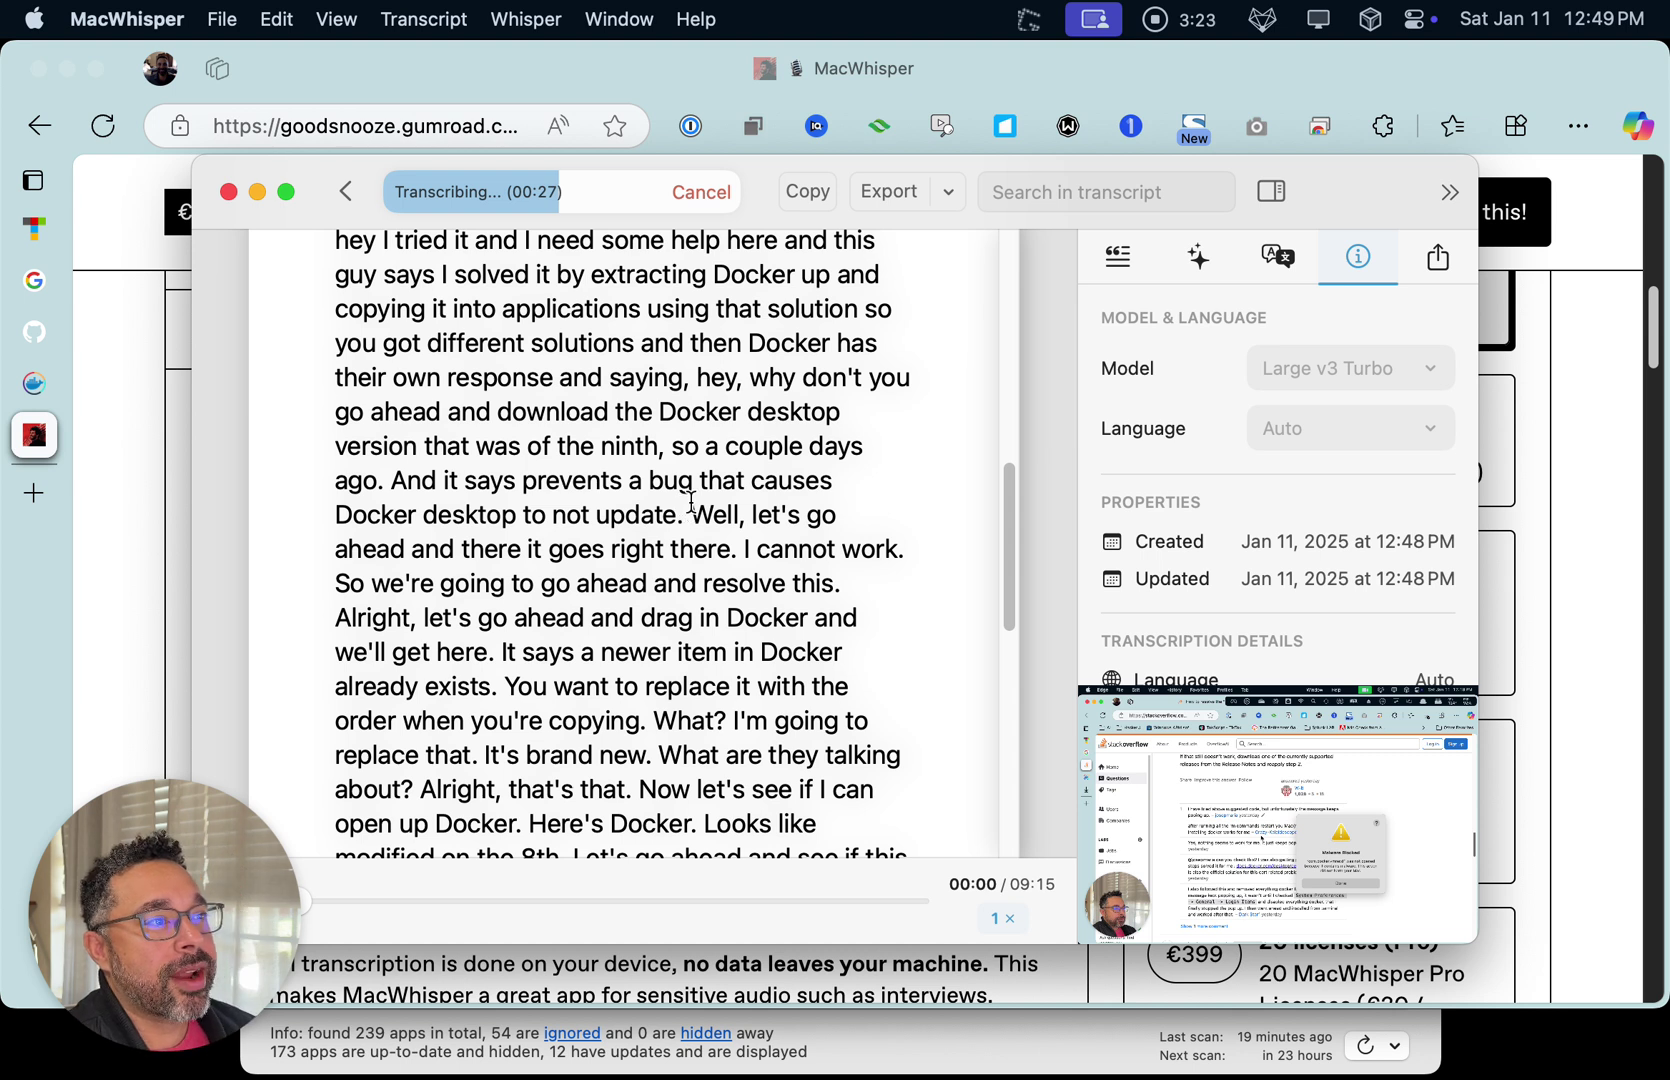
scroll(686, 500, down, 5)
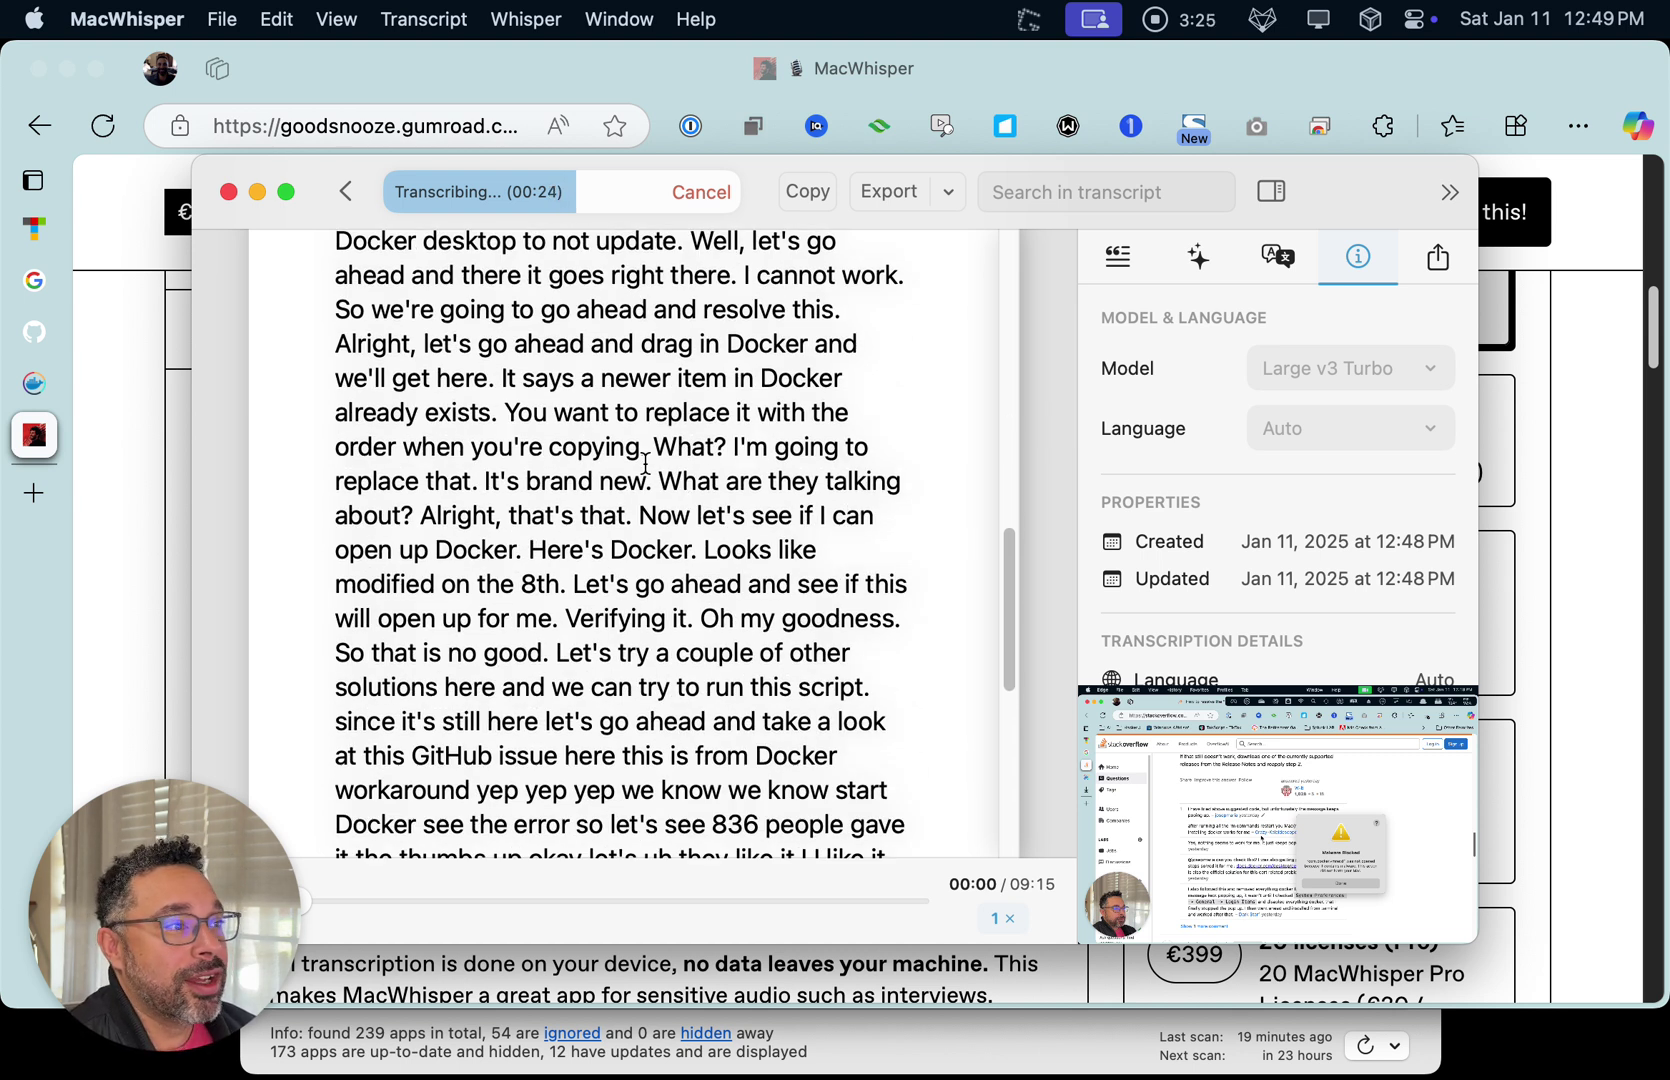
drag(695, 616, 903, 612)
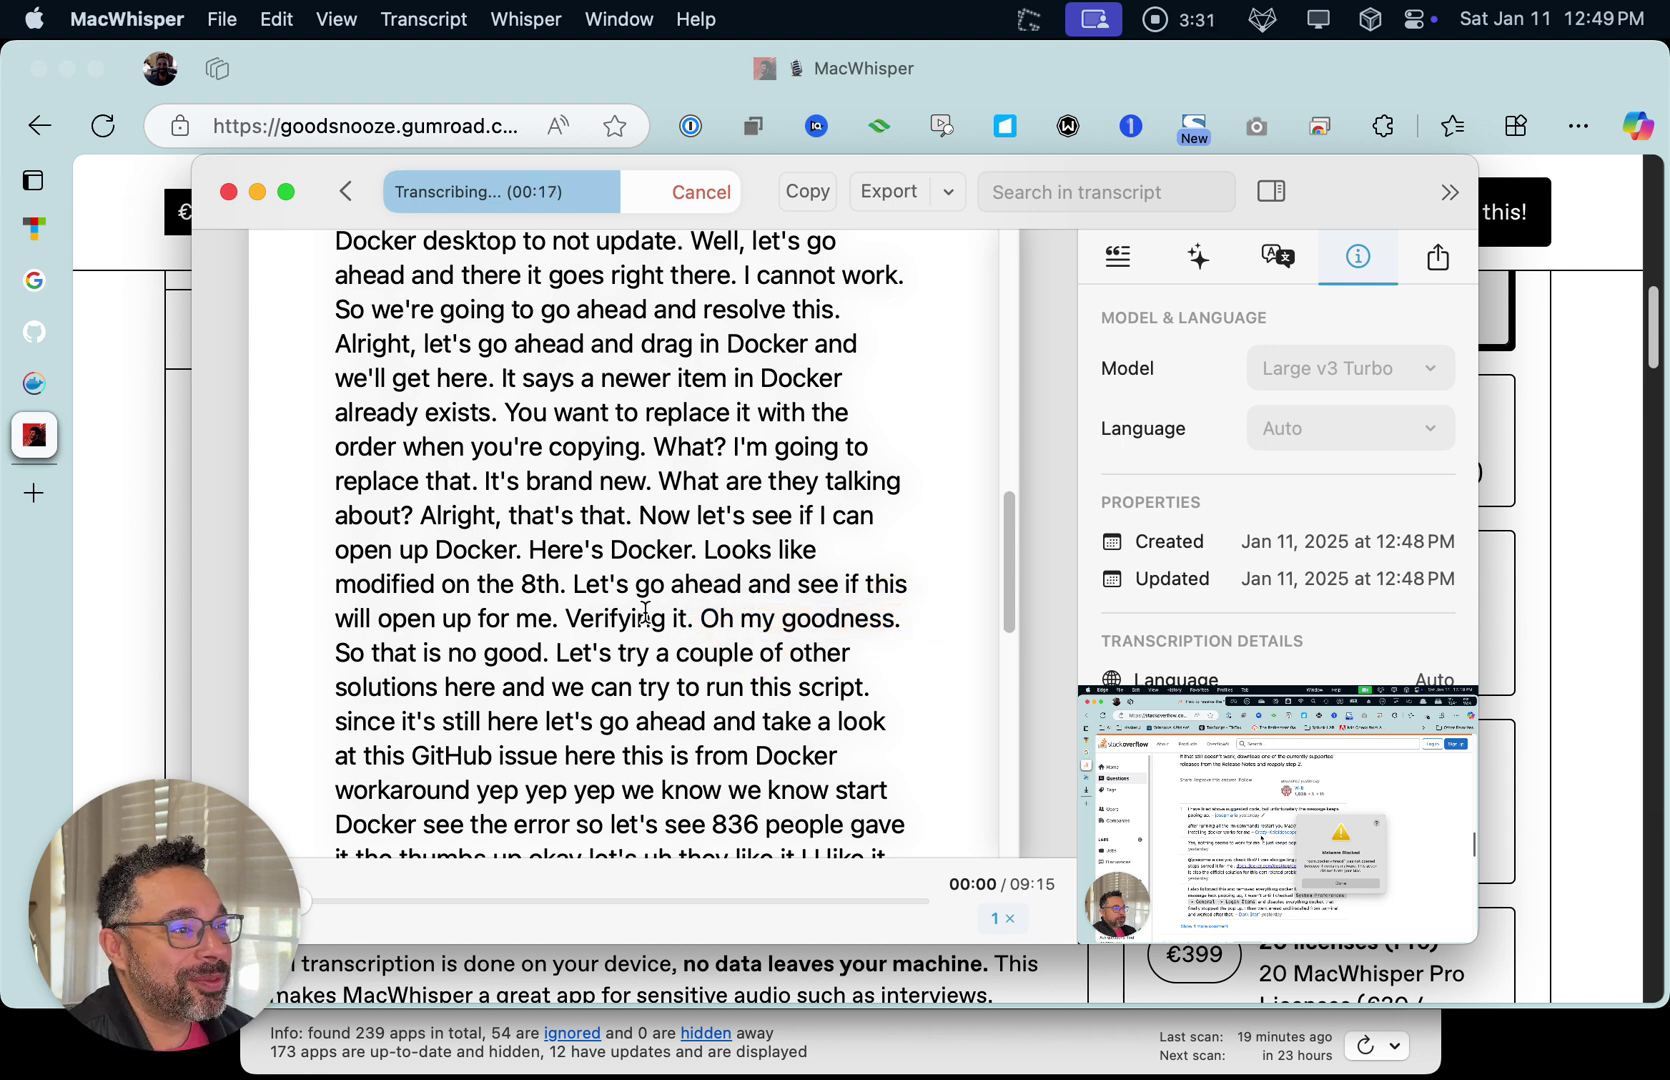
scroll(636, 608, down, 10)
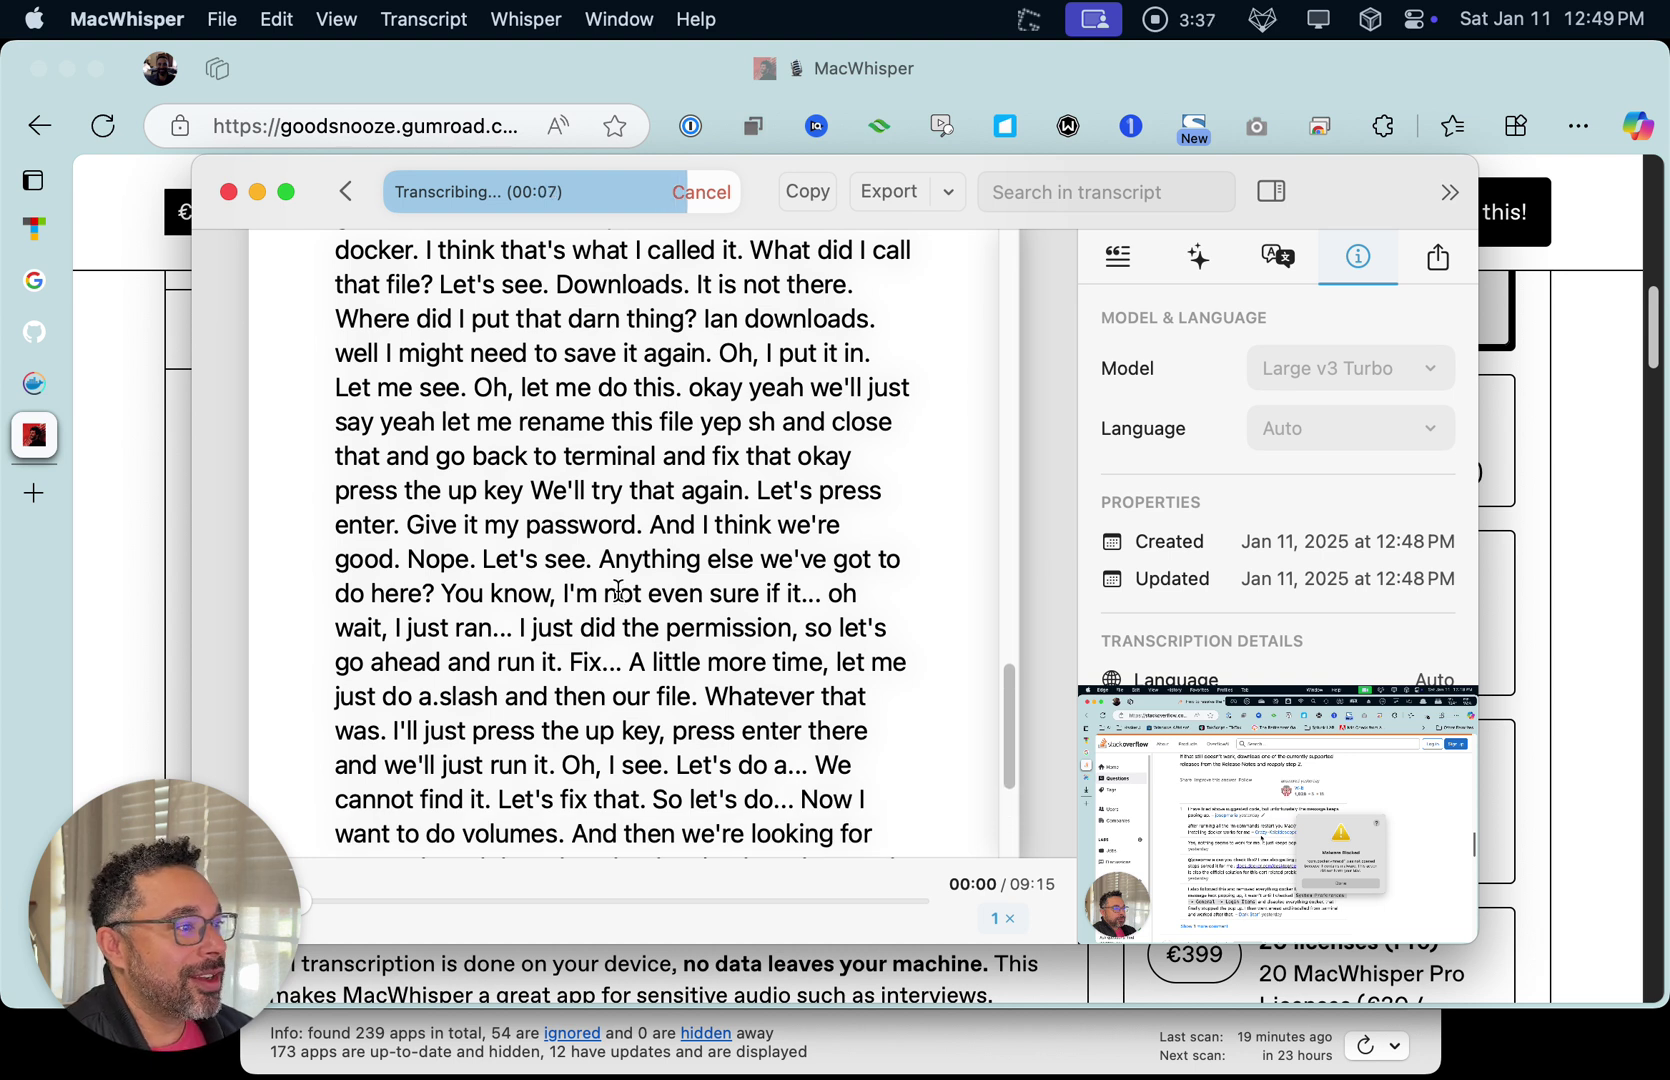
mouse_move(1185, 868)
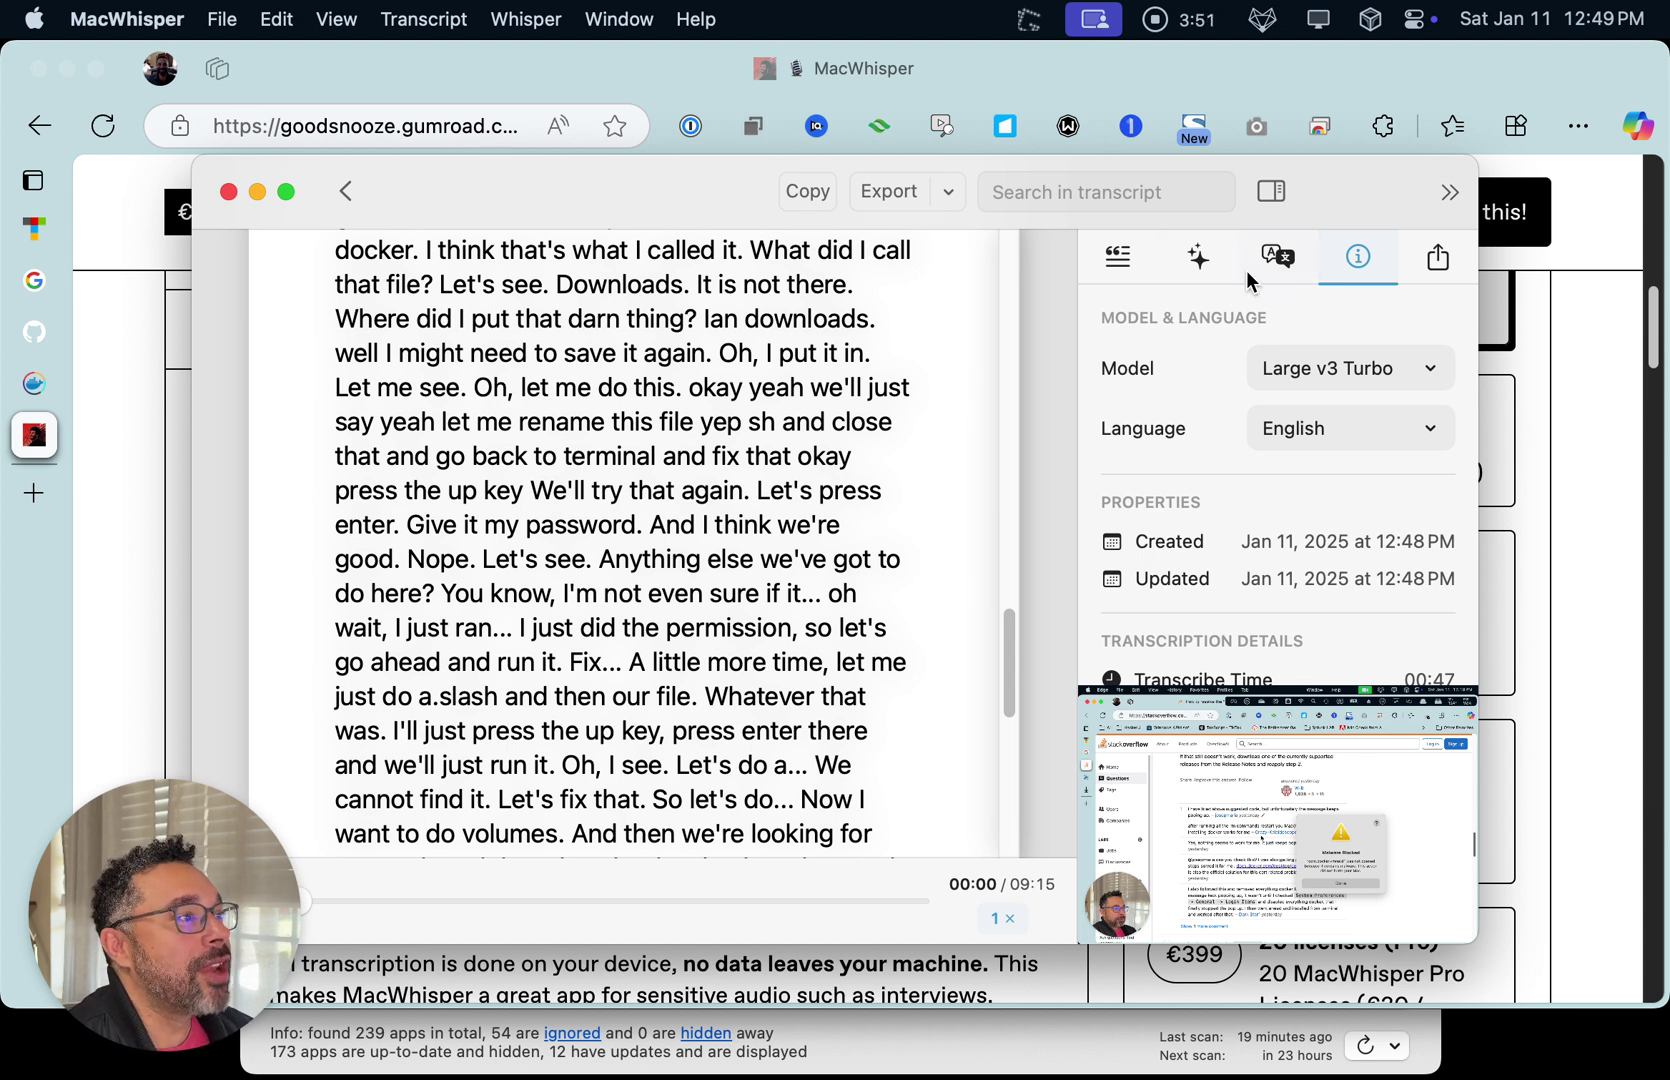
Try the Segments display mode, then return to the continuous Transcript view
click(1123, 261)
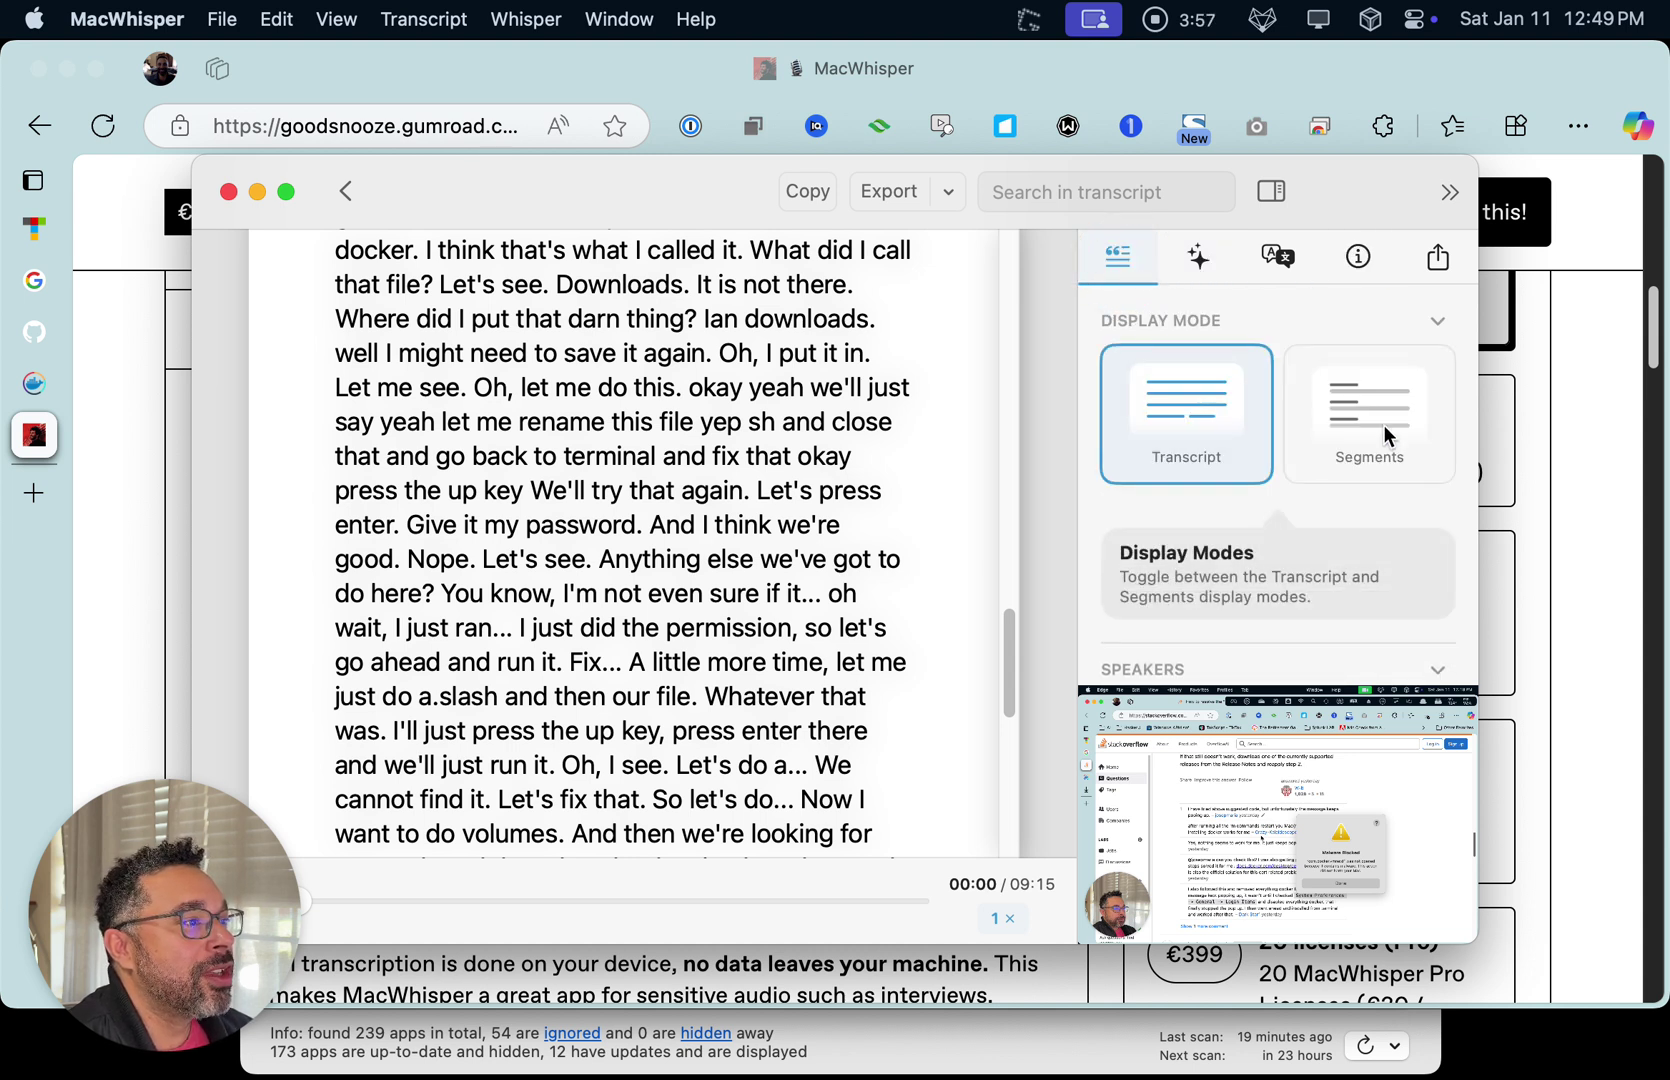
click(1384, 432)
scroll(752, 595, down, 4)
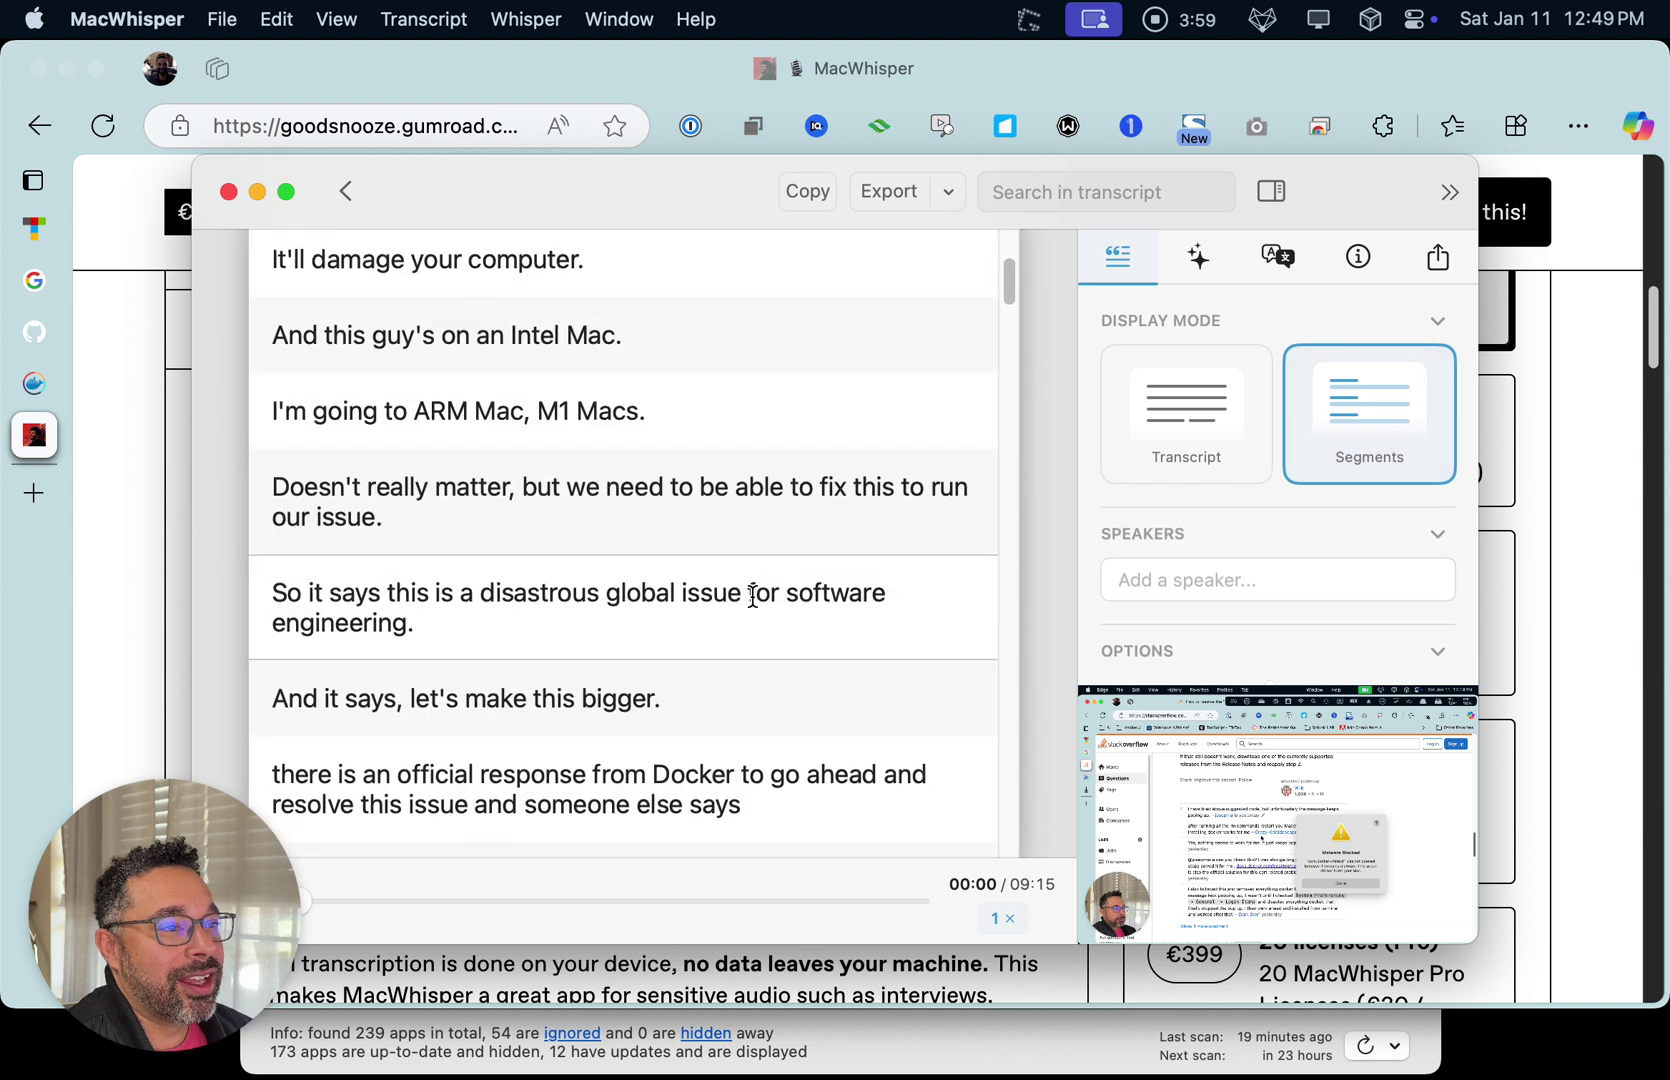
scroll(752, 596, down, 8)
scroll(736, 598, down, 3)
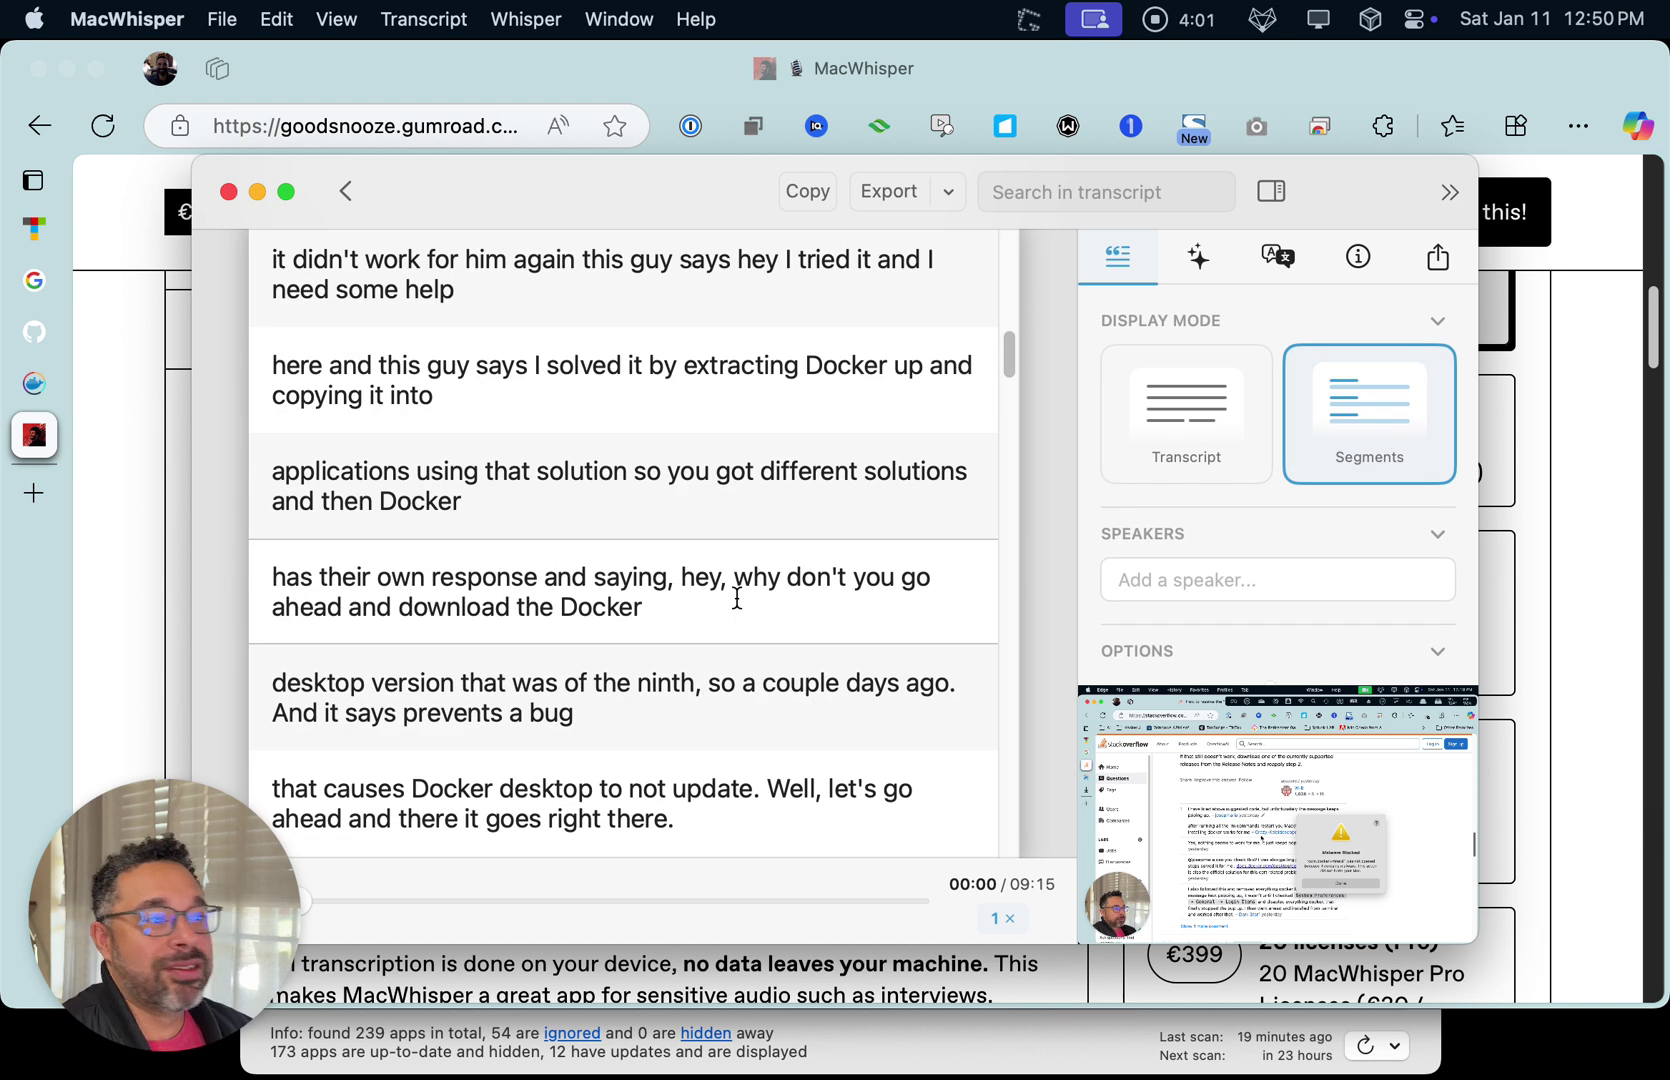
click(1189, 436)
scroll(1350, 560, down, 2)
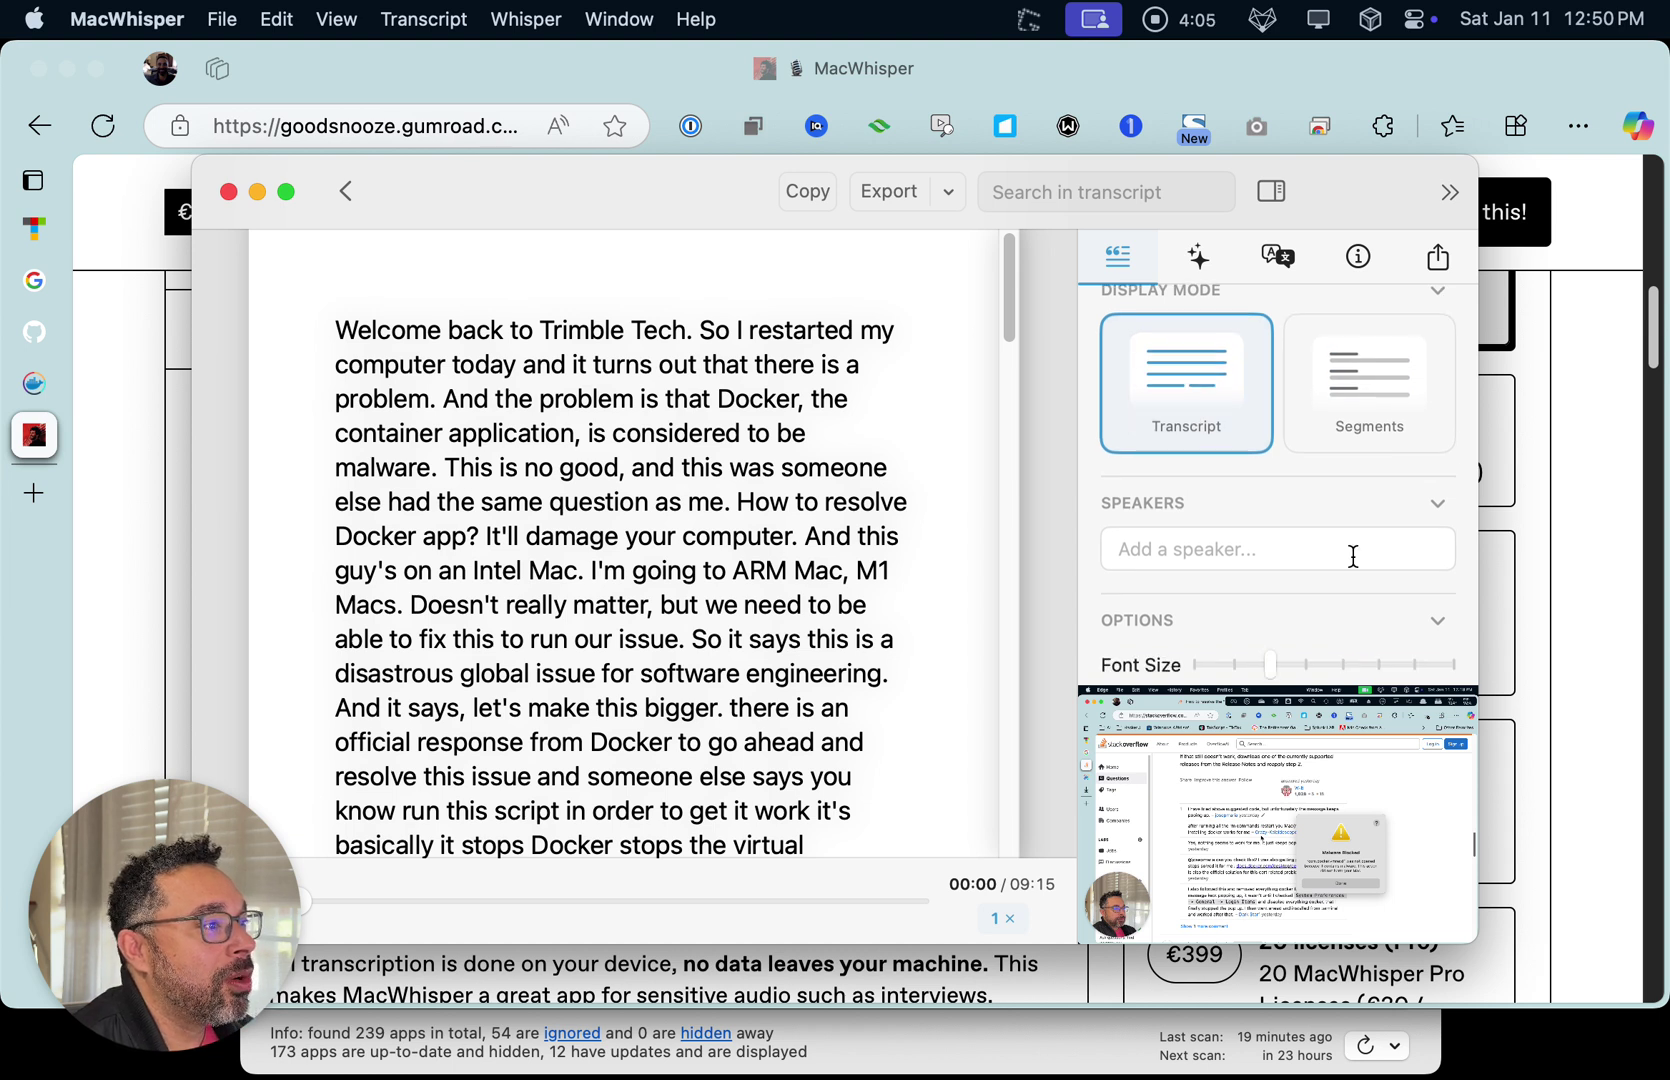
scroll(1203, 562, down, 2)
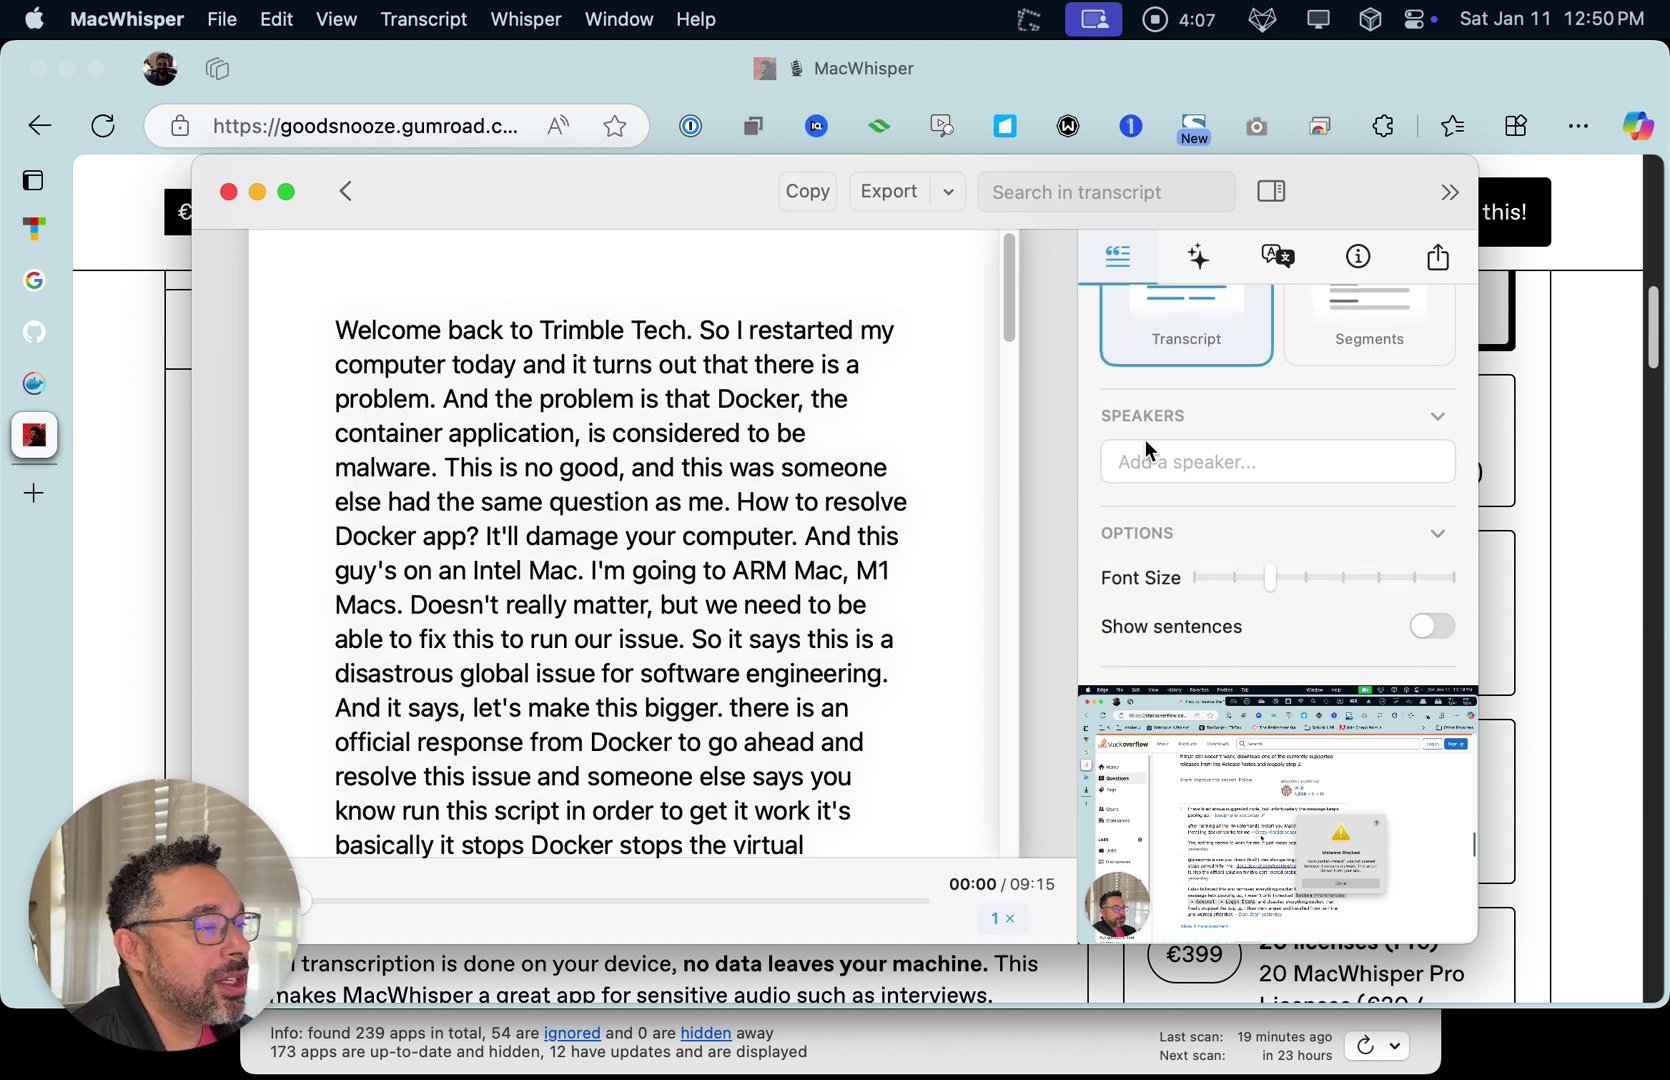
Reduce the font size one step and toggle Show sentences on, then off
drag(1262, 575, 1240, 575)
click(1435, 626)
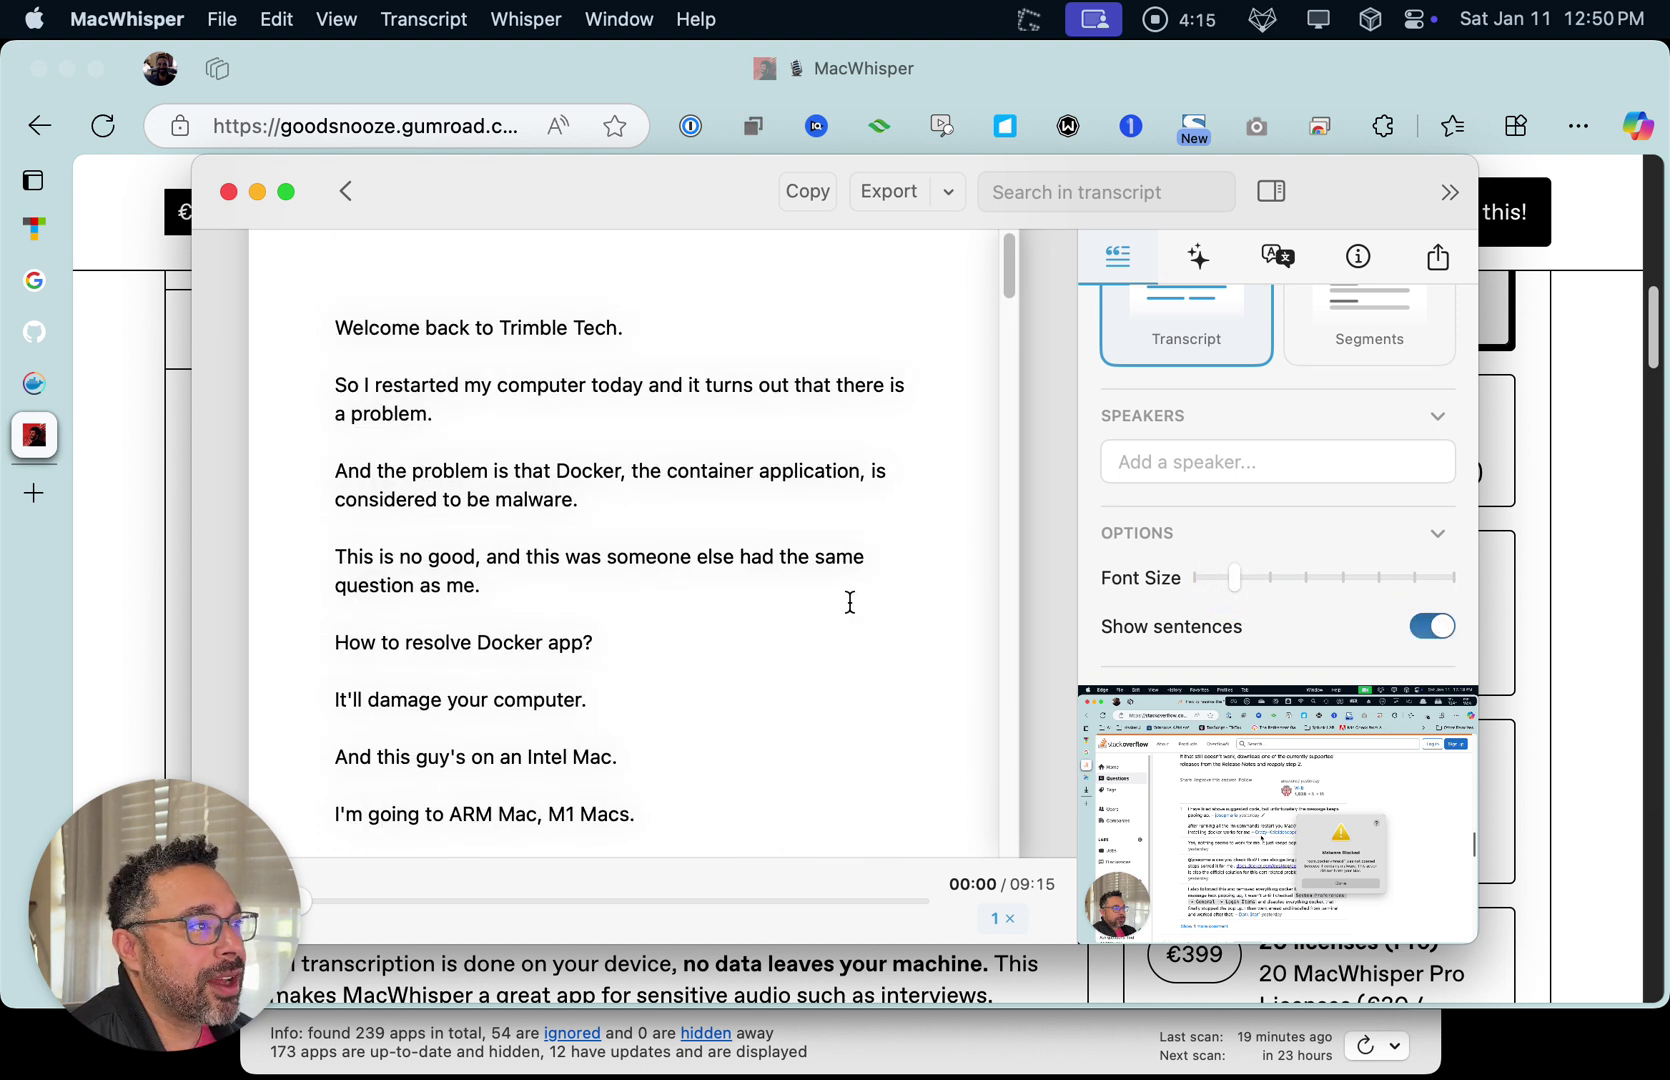
scroll(738, 597, down, 10)
click(601, 500)
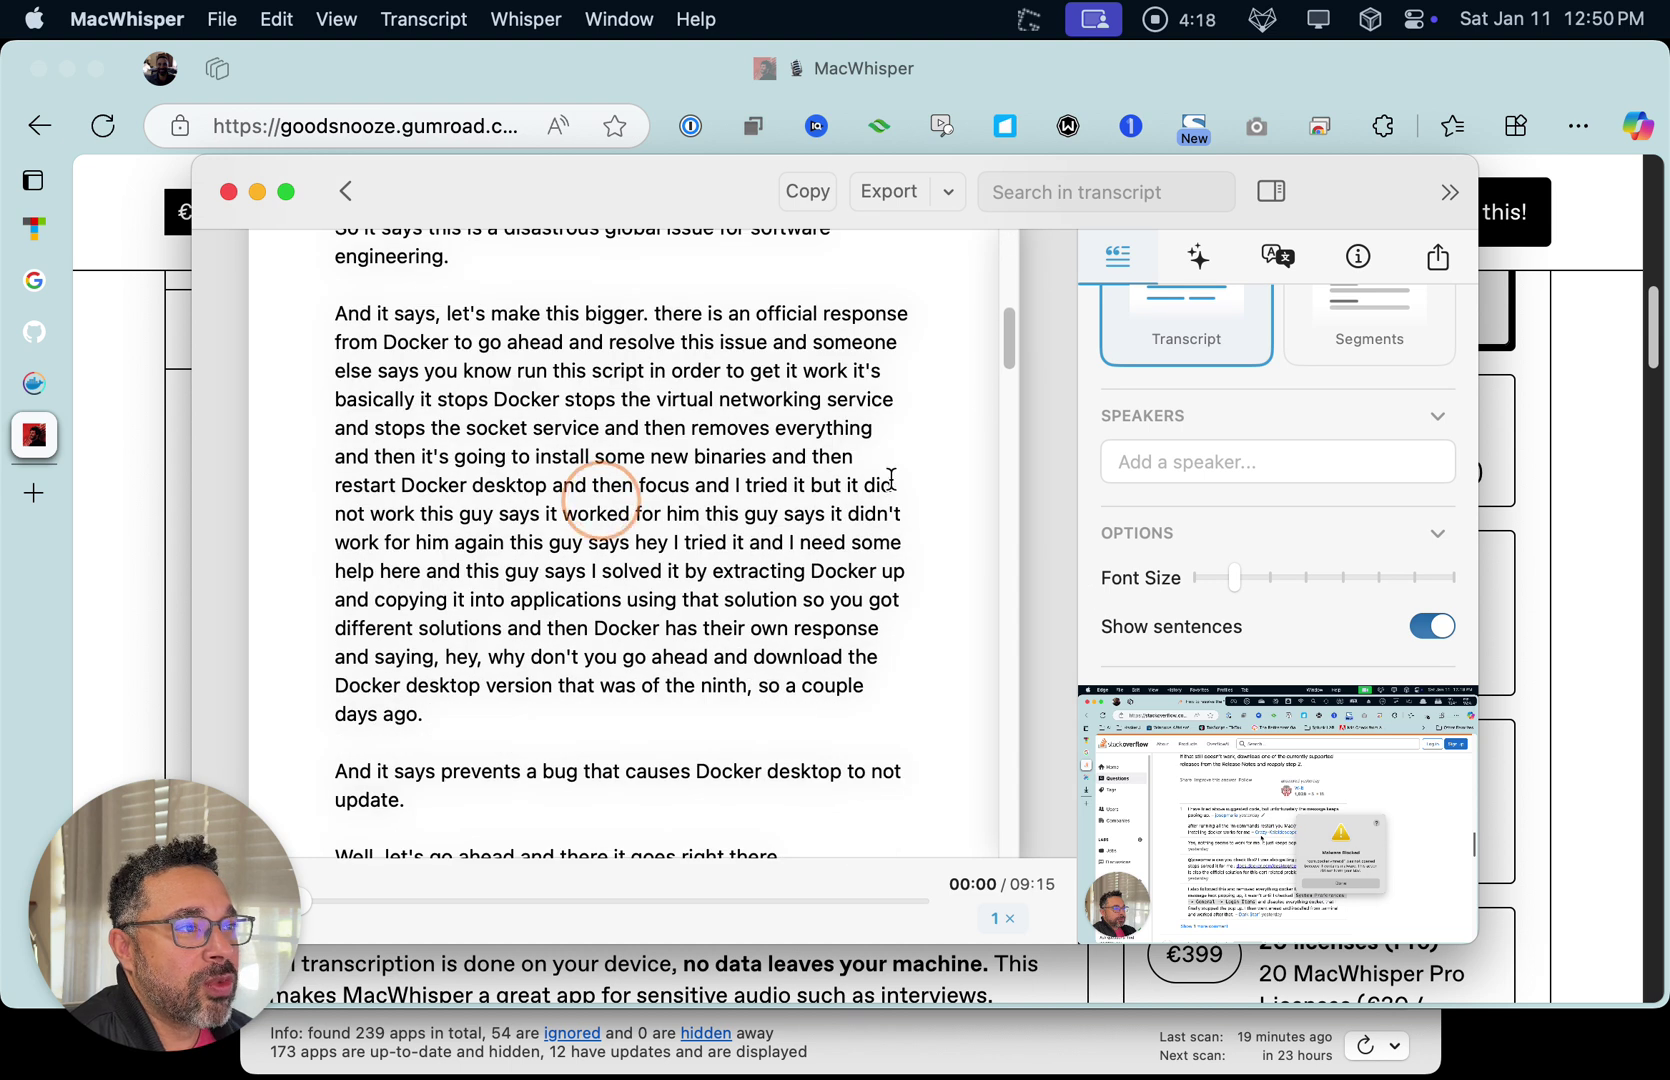
click(1433, 627)
scroll(1262, 601, down, 2)
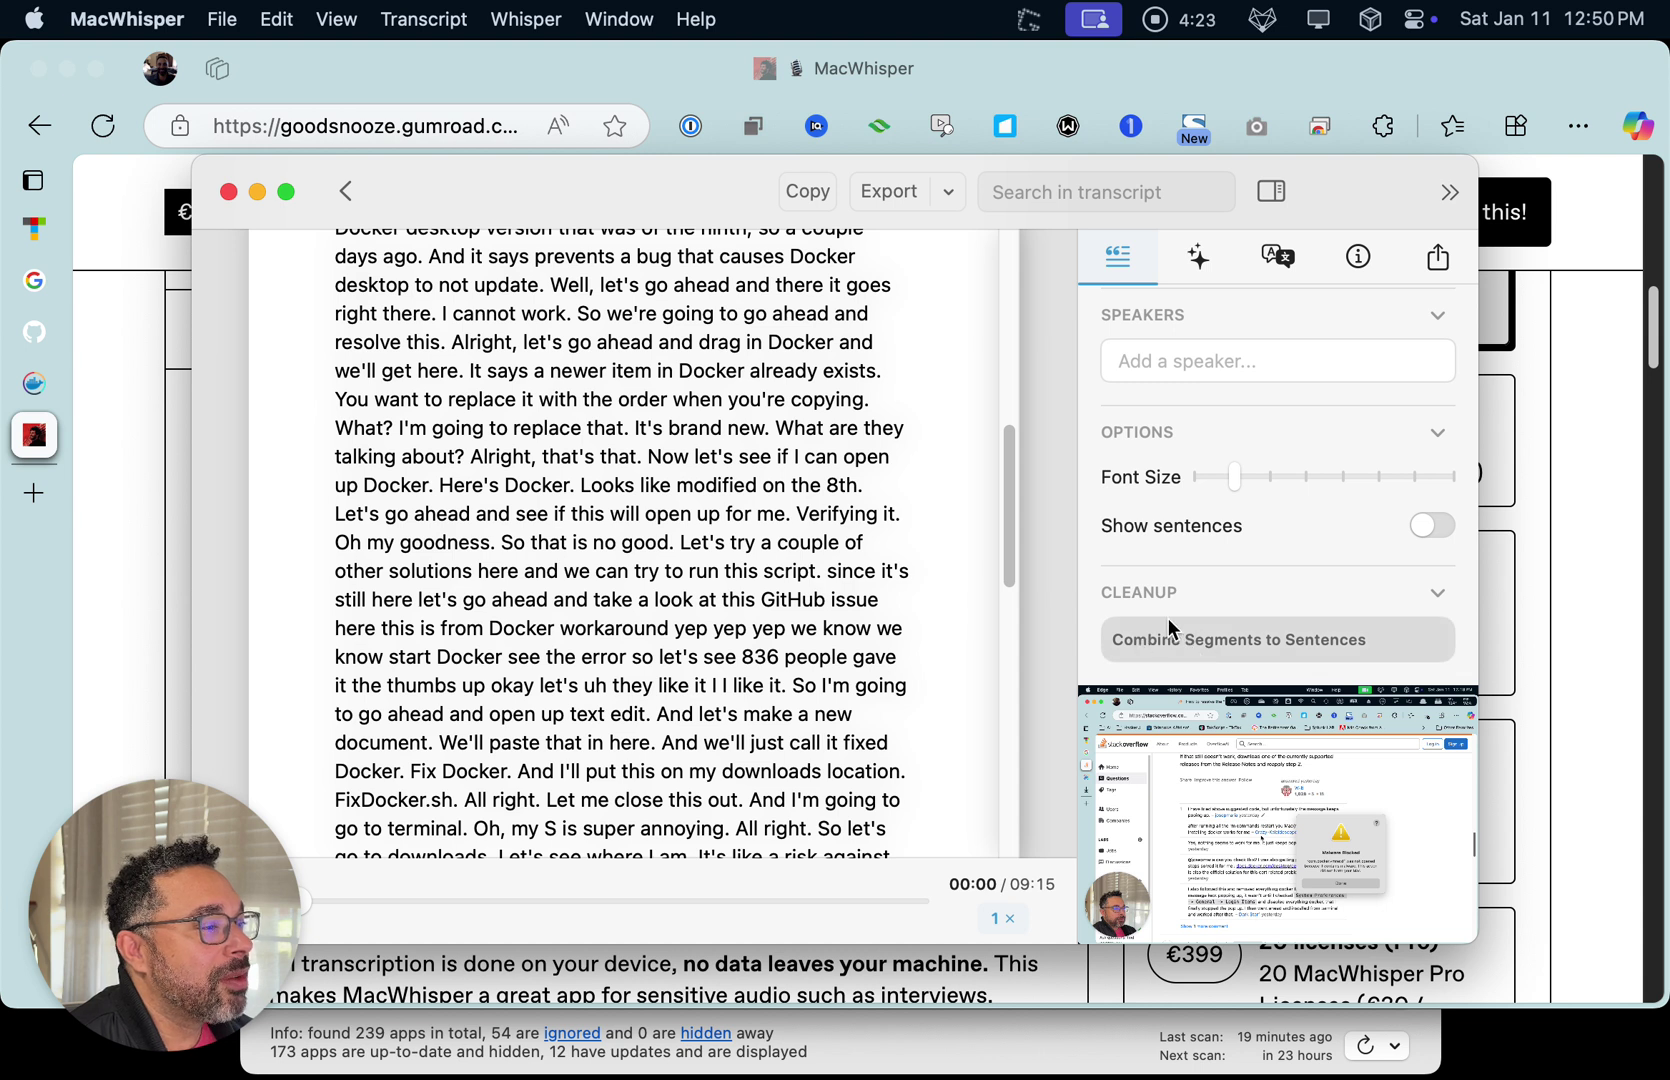
scroll(1252, 566, up, 4)
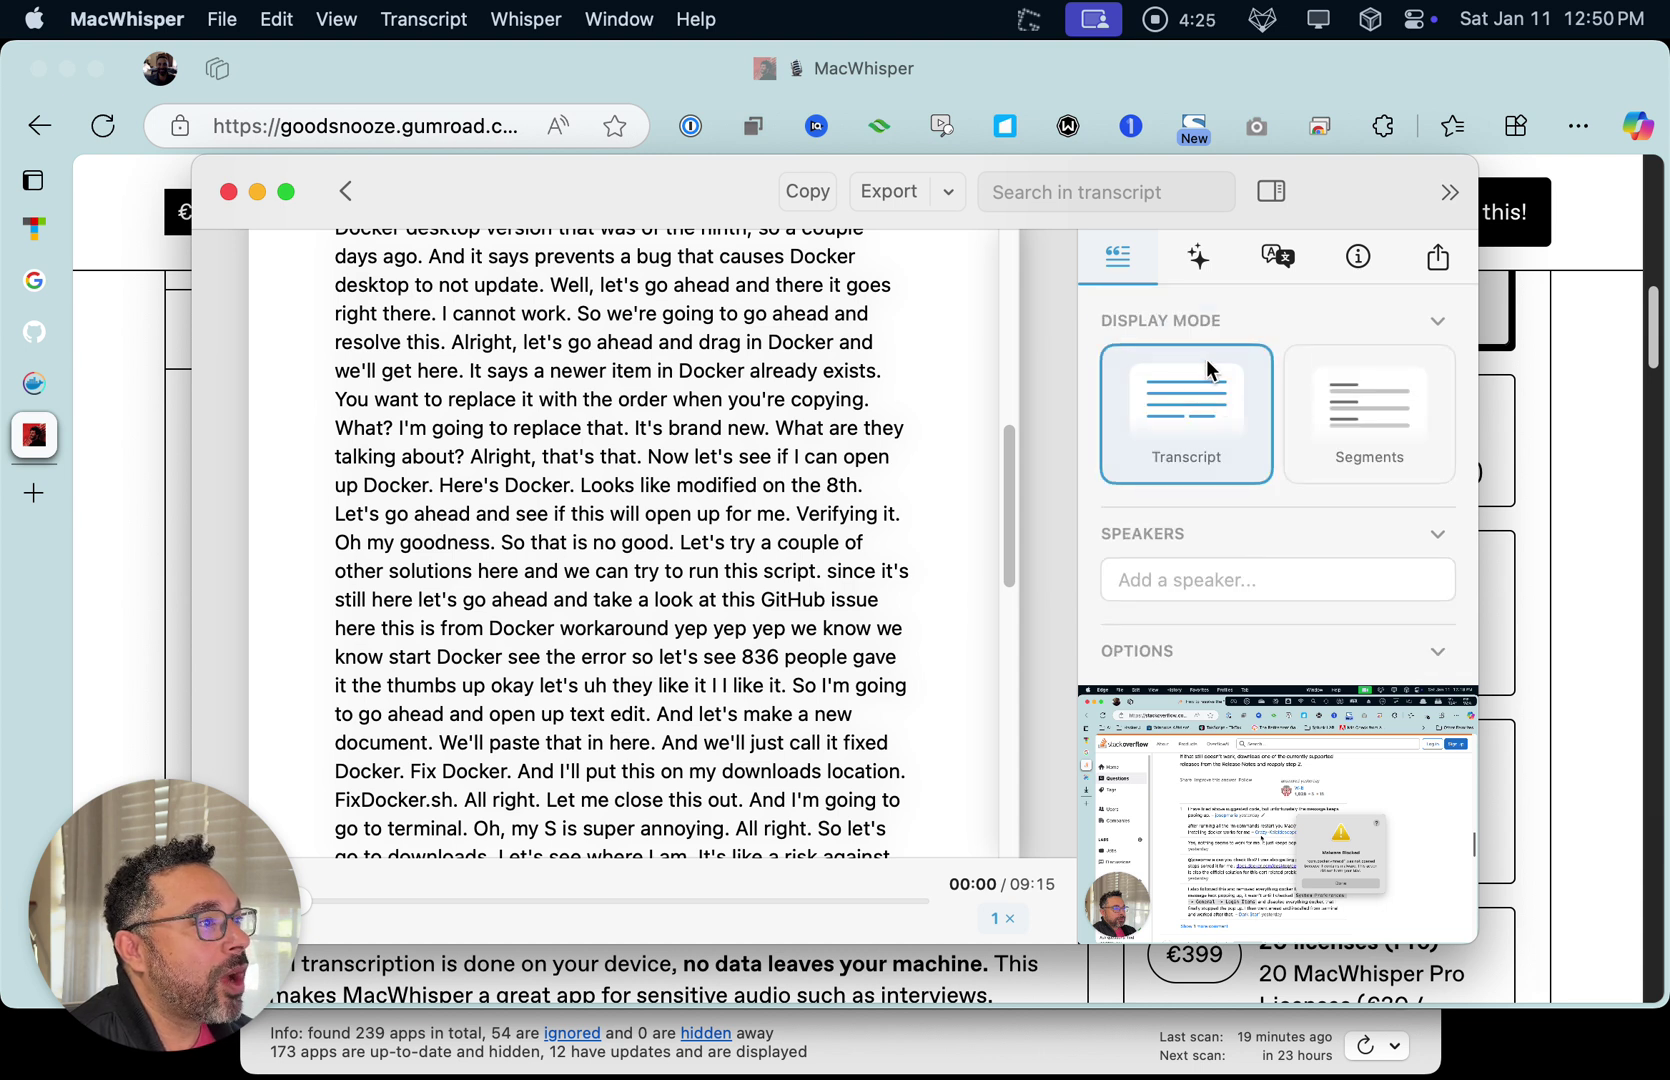
Turn on Show Transcript in the AI chat, then bring up the Translation options
click(1207, 266)
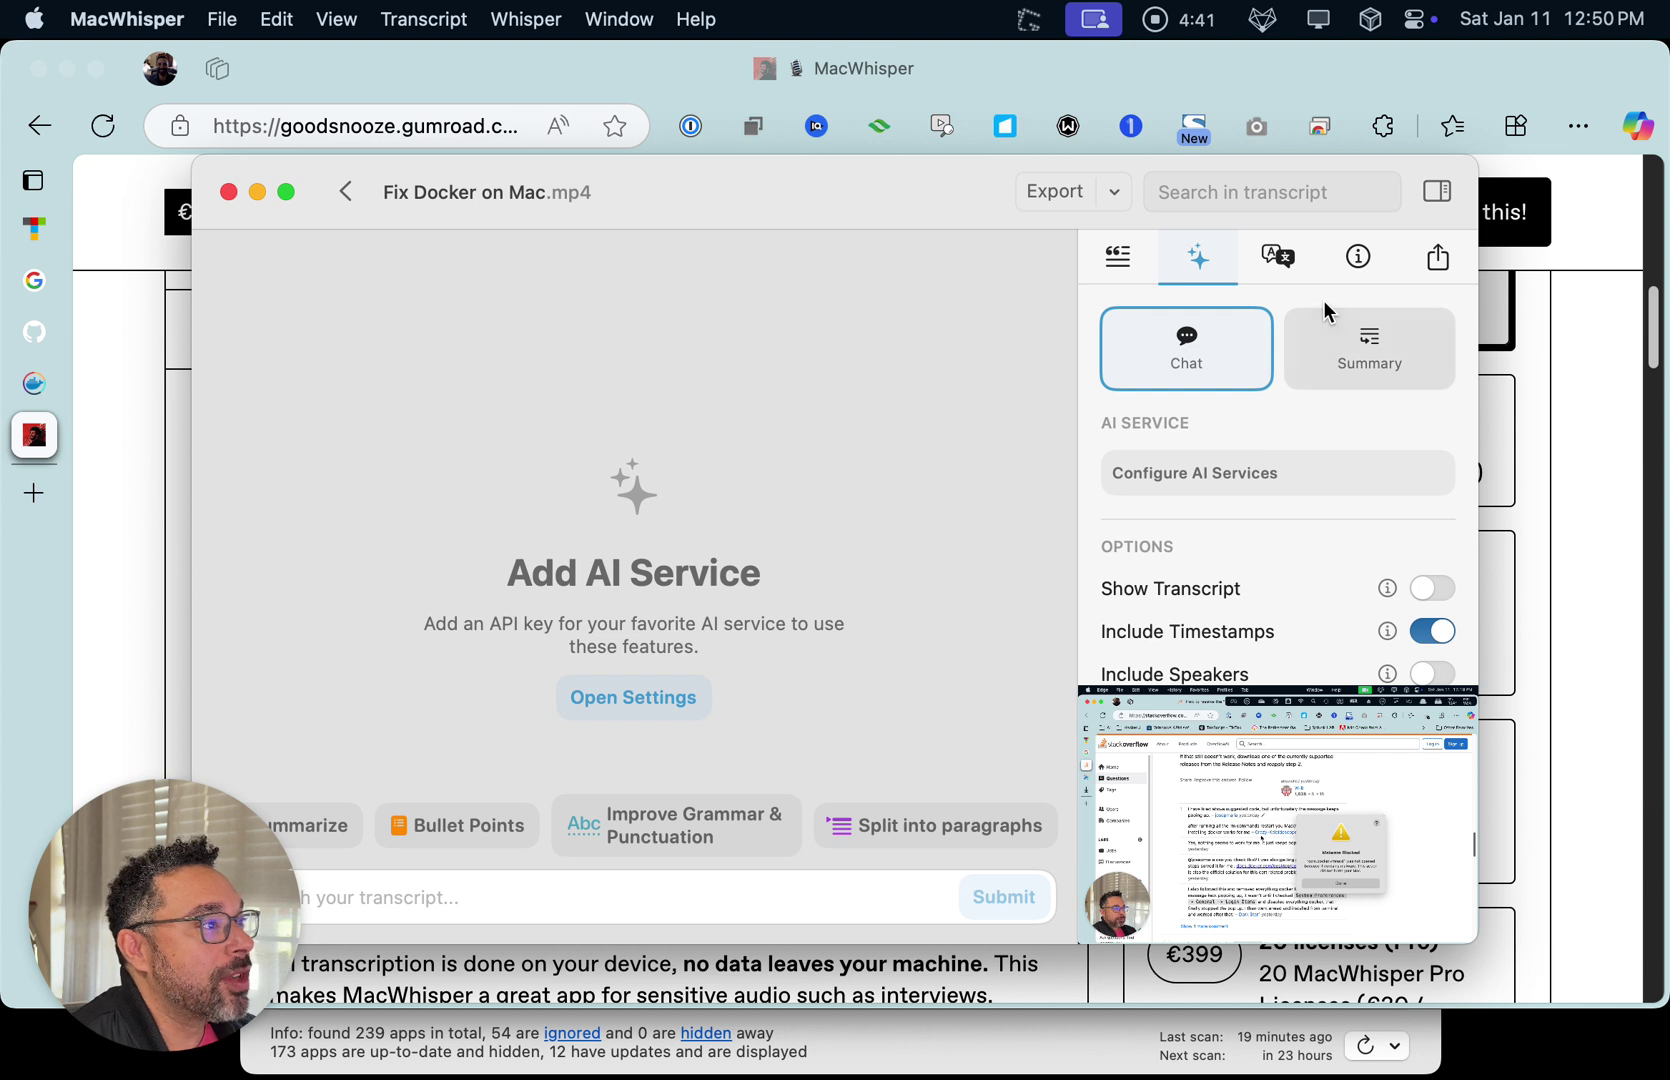
scroll(1223, 518, down, 3)
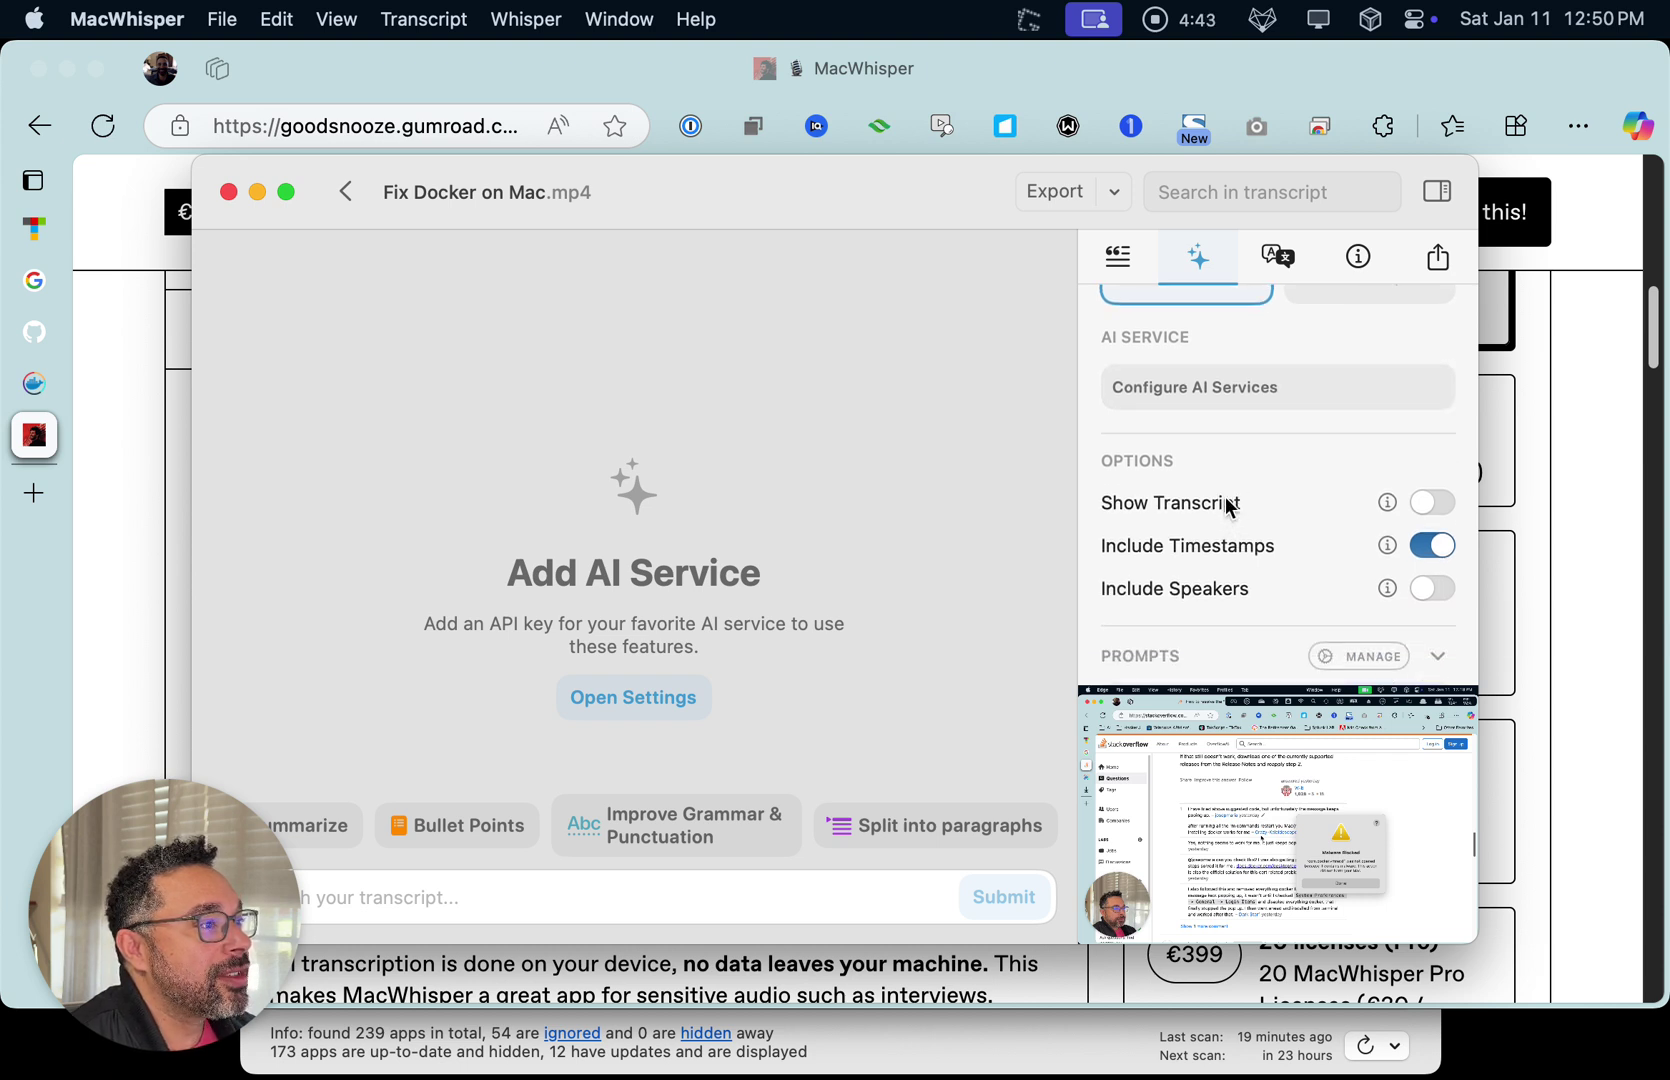
click(1444, 503)
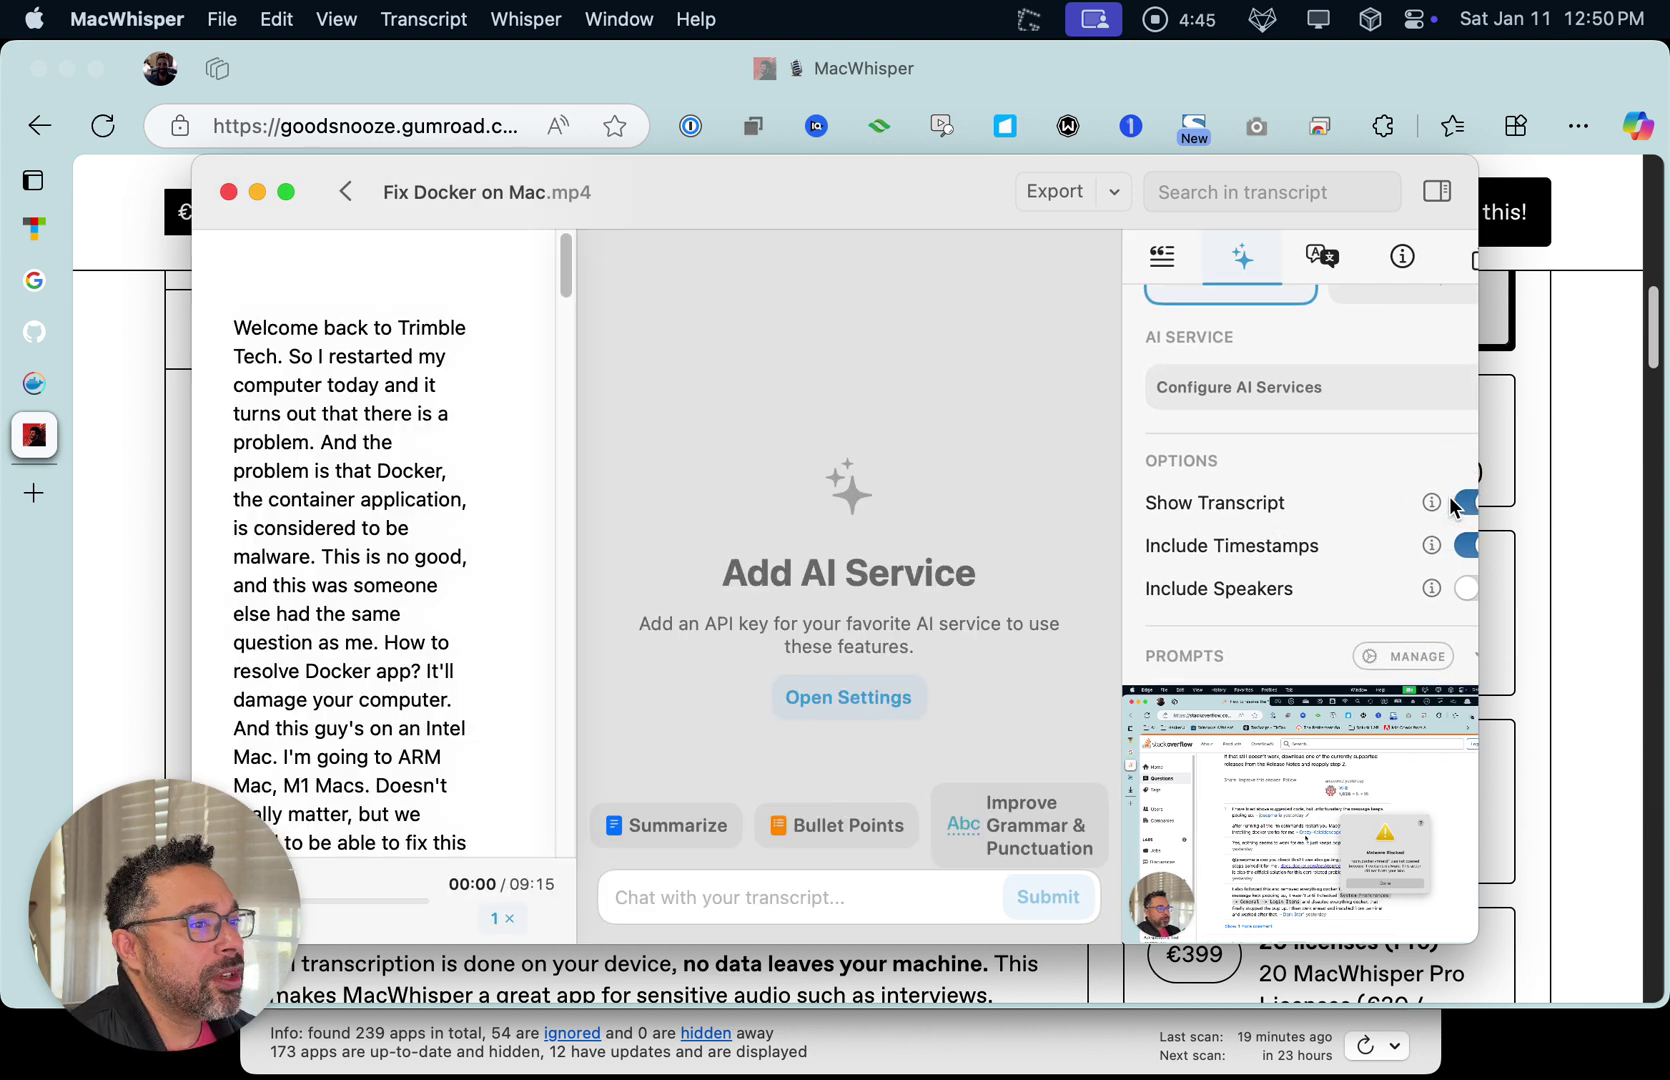
scroll(1322, 286, up, 3)
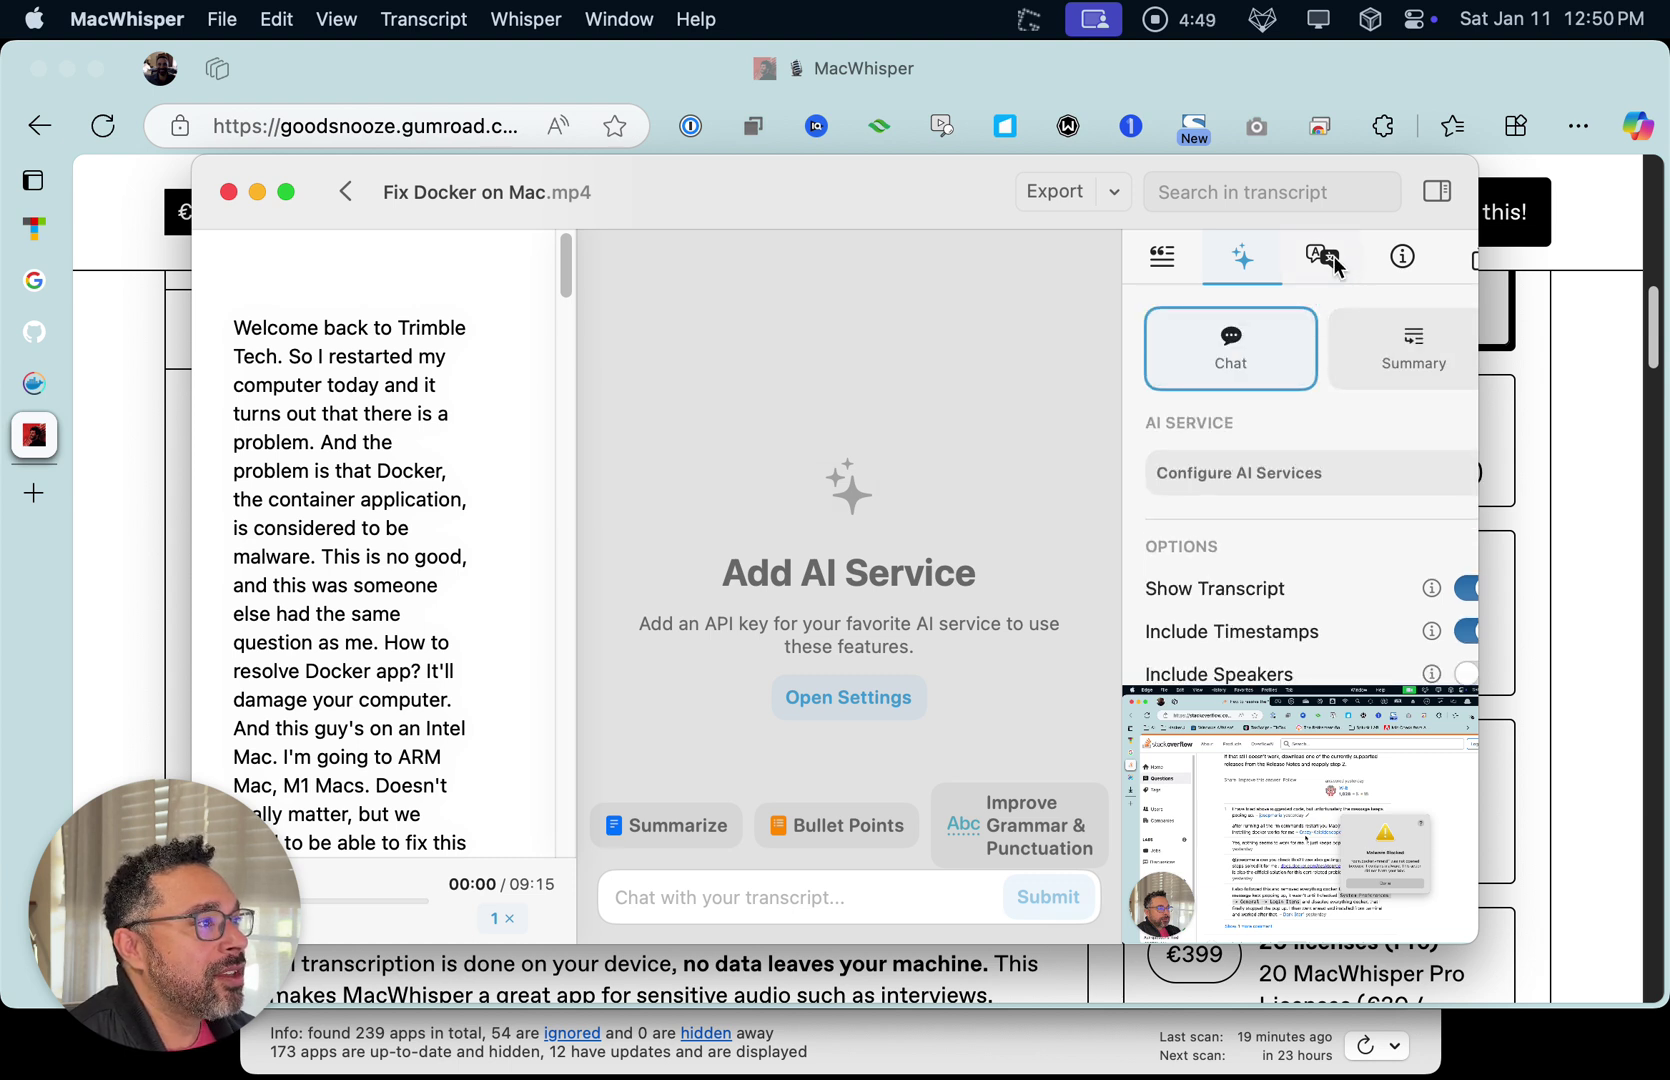
click(1331, 260)
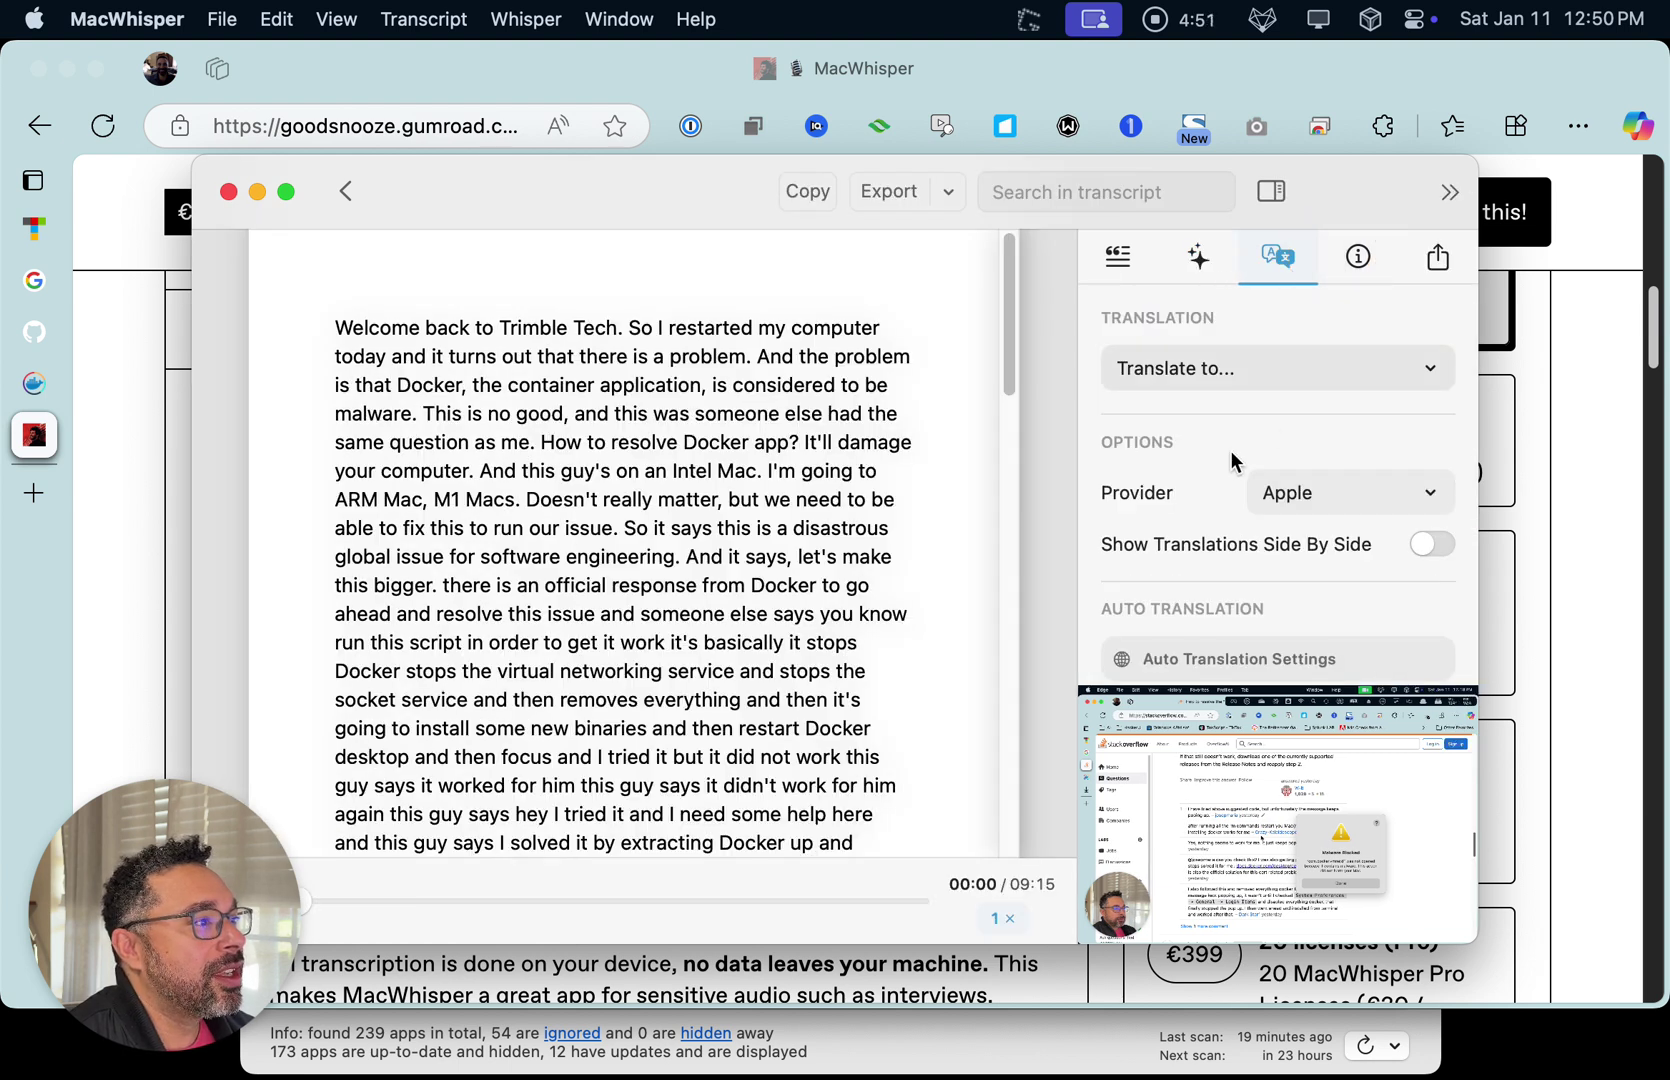
Review the model and language in Info, then open Export with its Transcript .txt preview
scroll(1206, 389, down, 1)
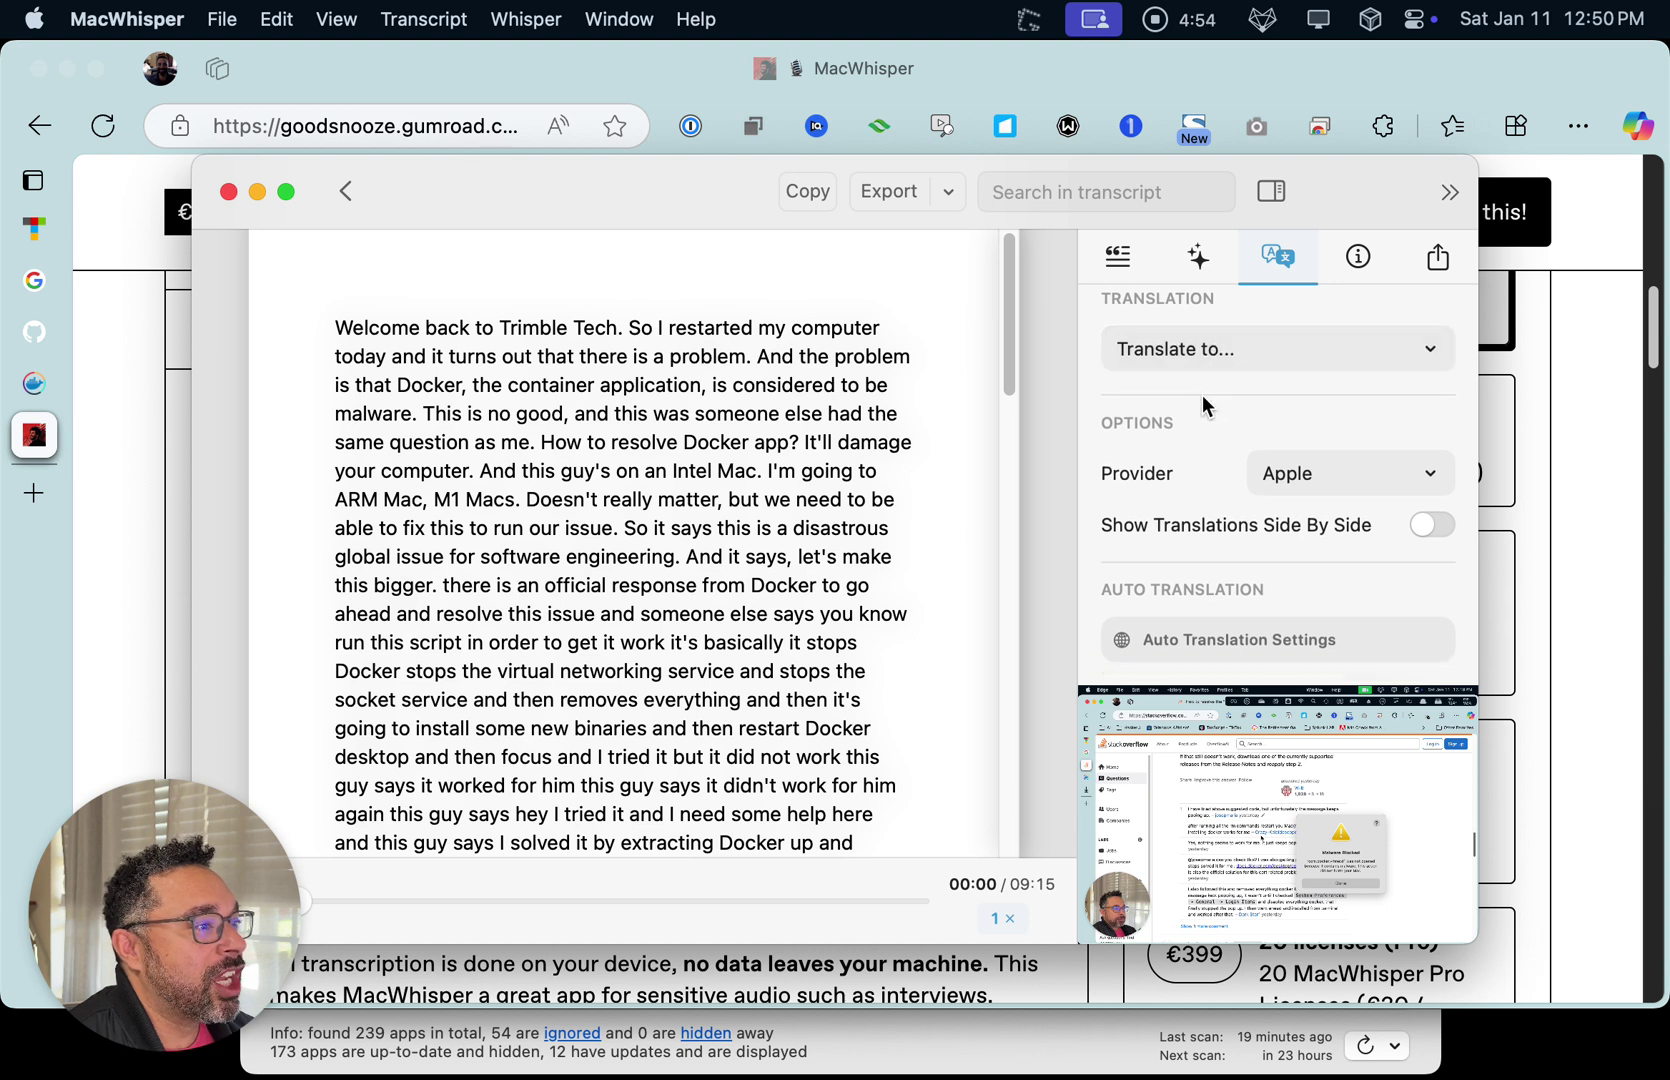
click(1358, 260)
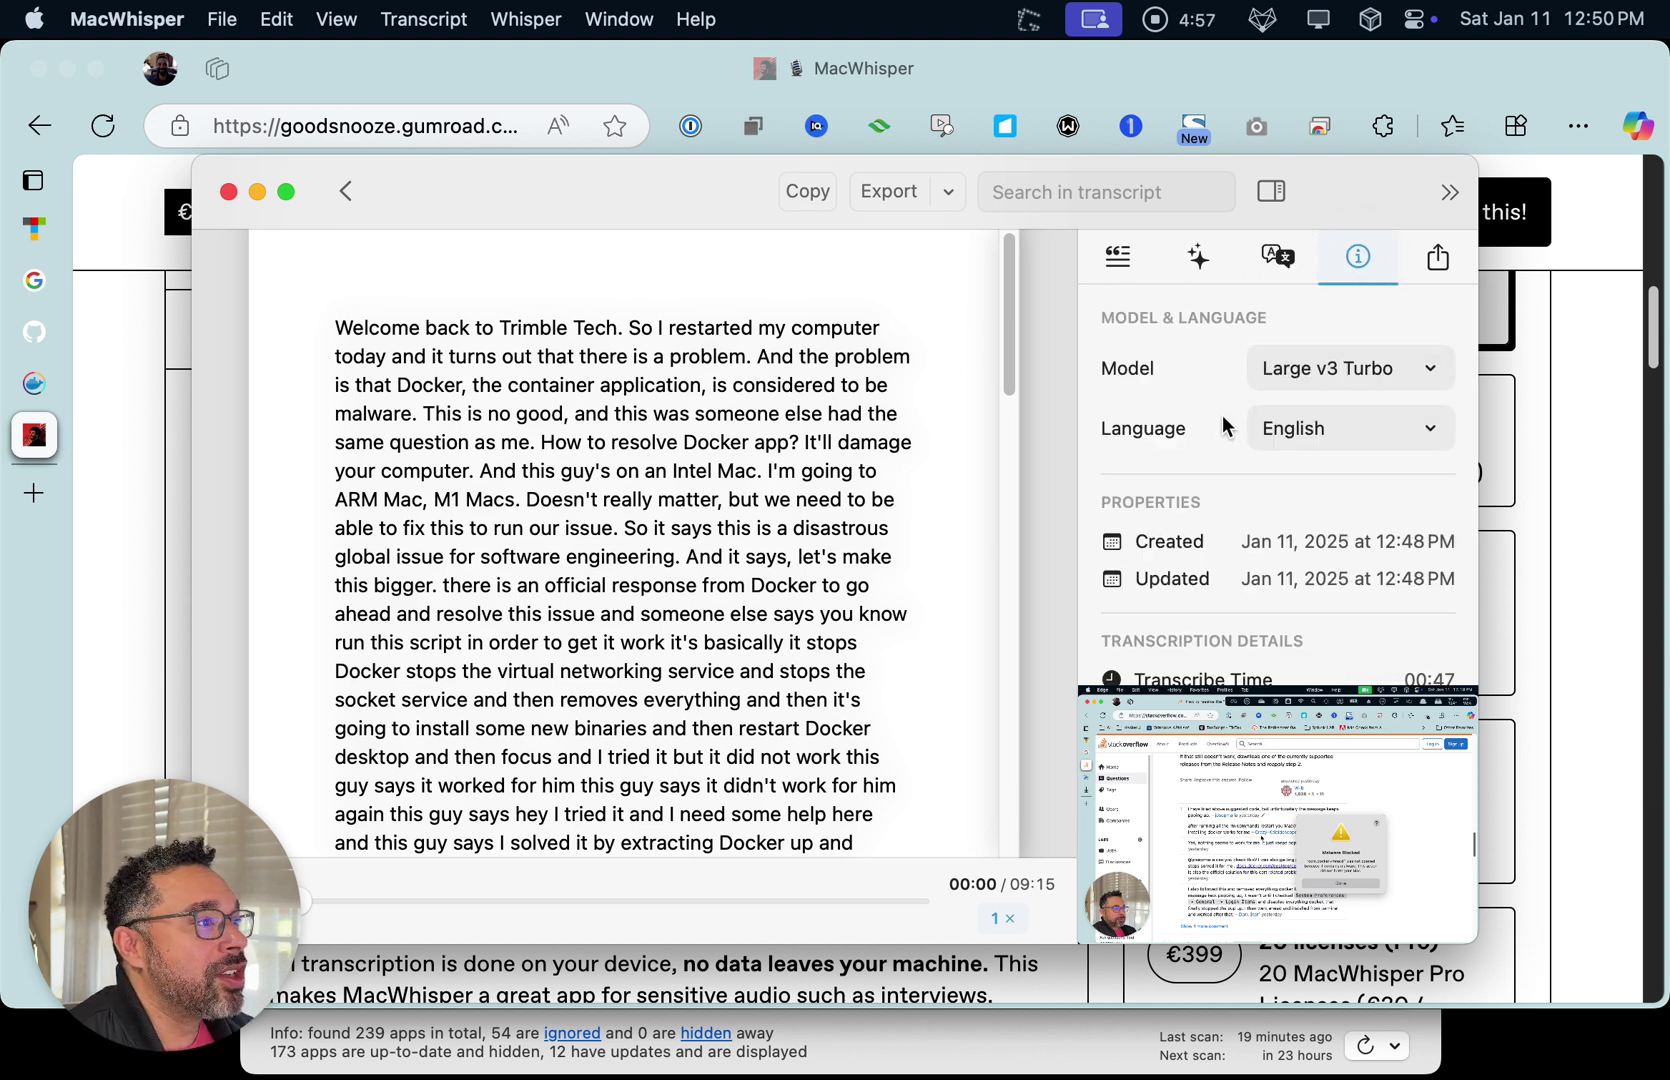
scroll(1224, 425, down, 3)
scroll(1222, 425, down, 5)
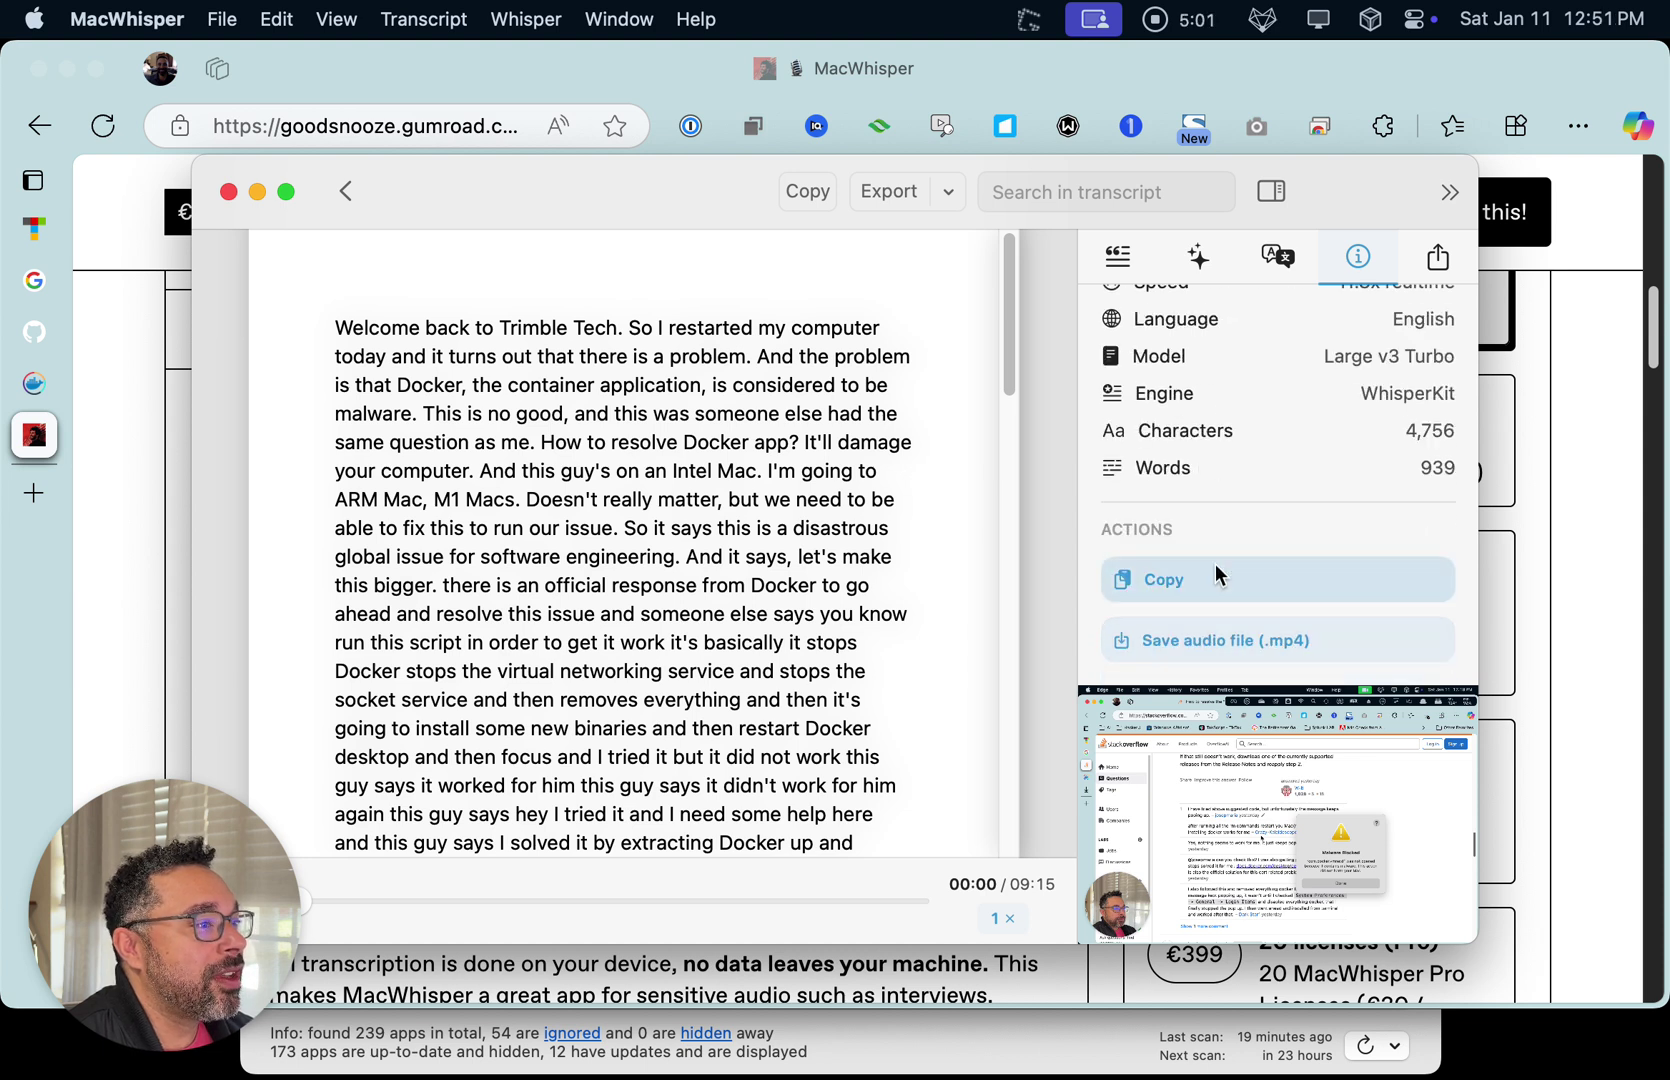
scroll(1222, 557, up, 6)
click(1440, 256)
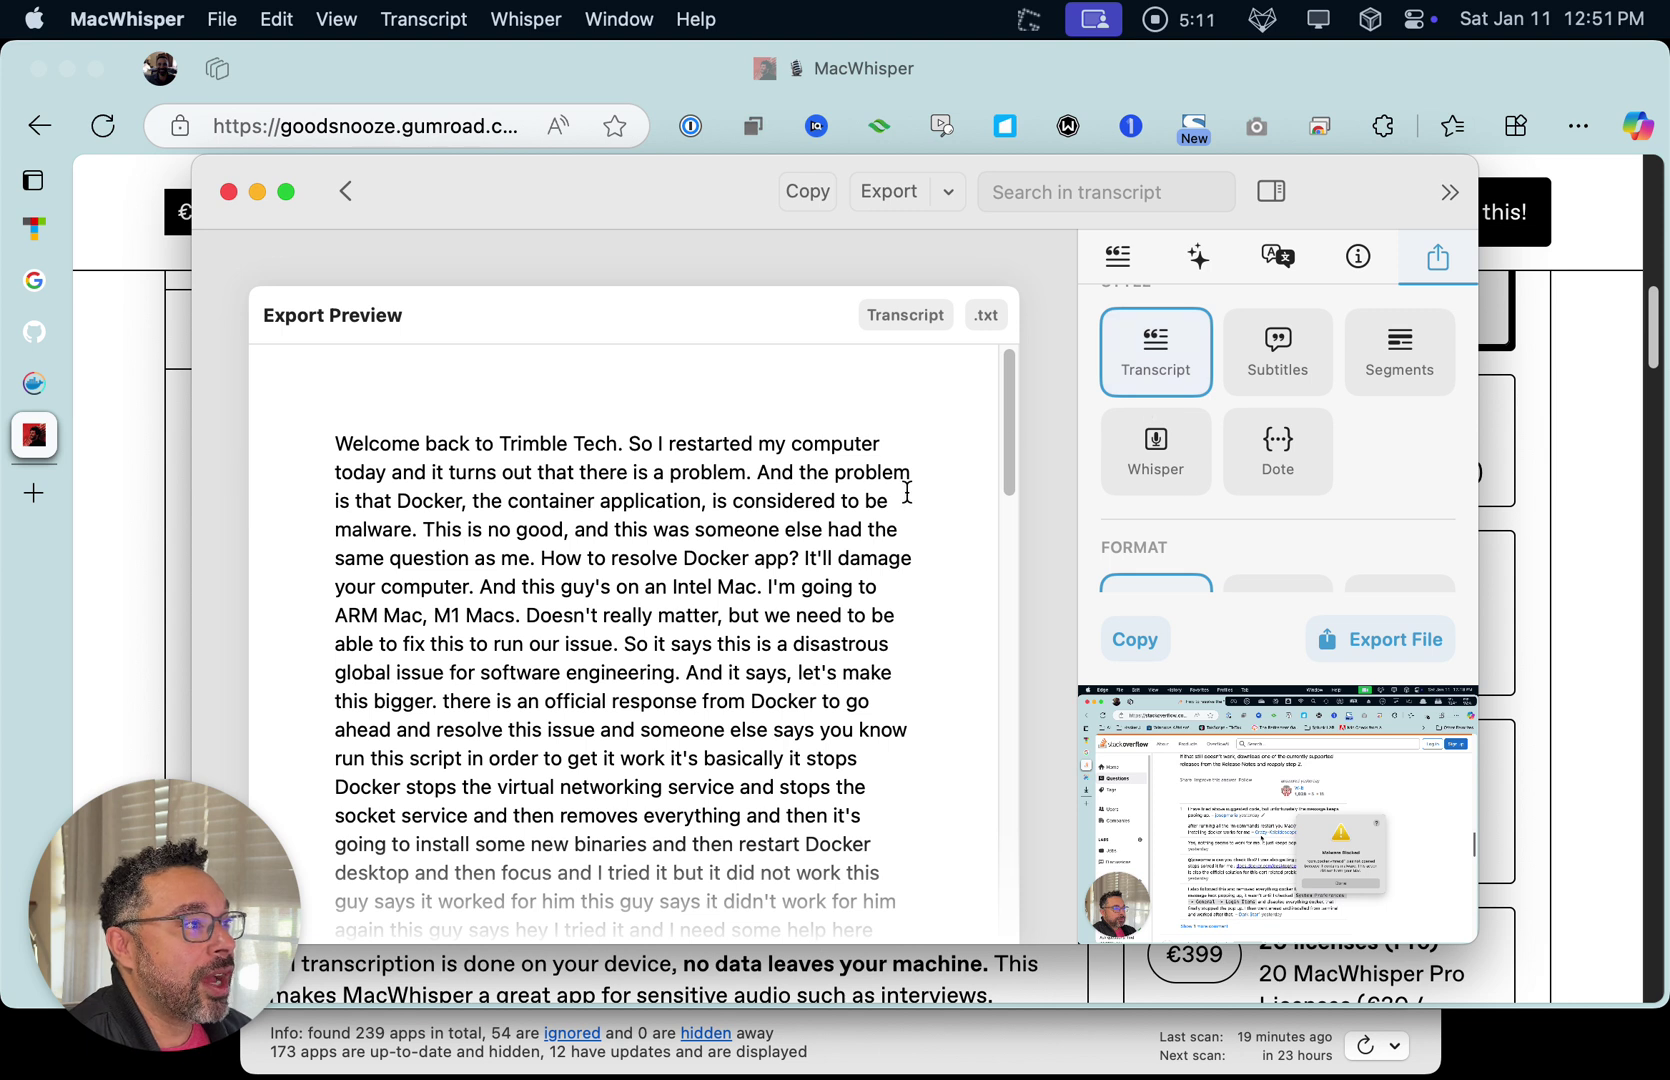
Set the export style to Segments and scroll the preview's timestamped lines from 00:00-00:15 onward
scroll(1385, 365, down, 2)
scroll(1360, 420, up, 3)
click(1397, 378)
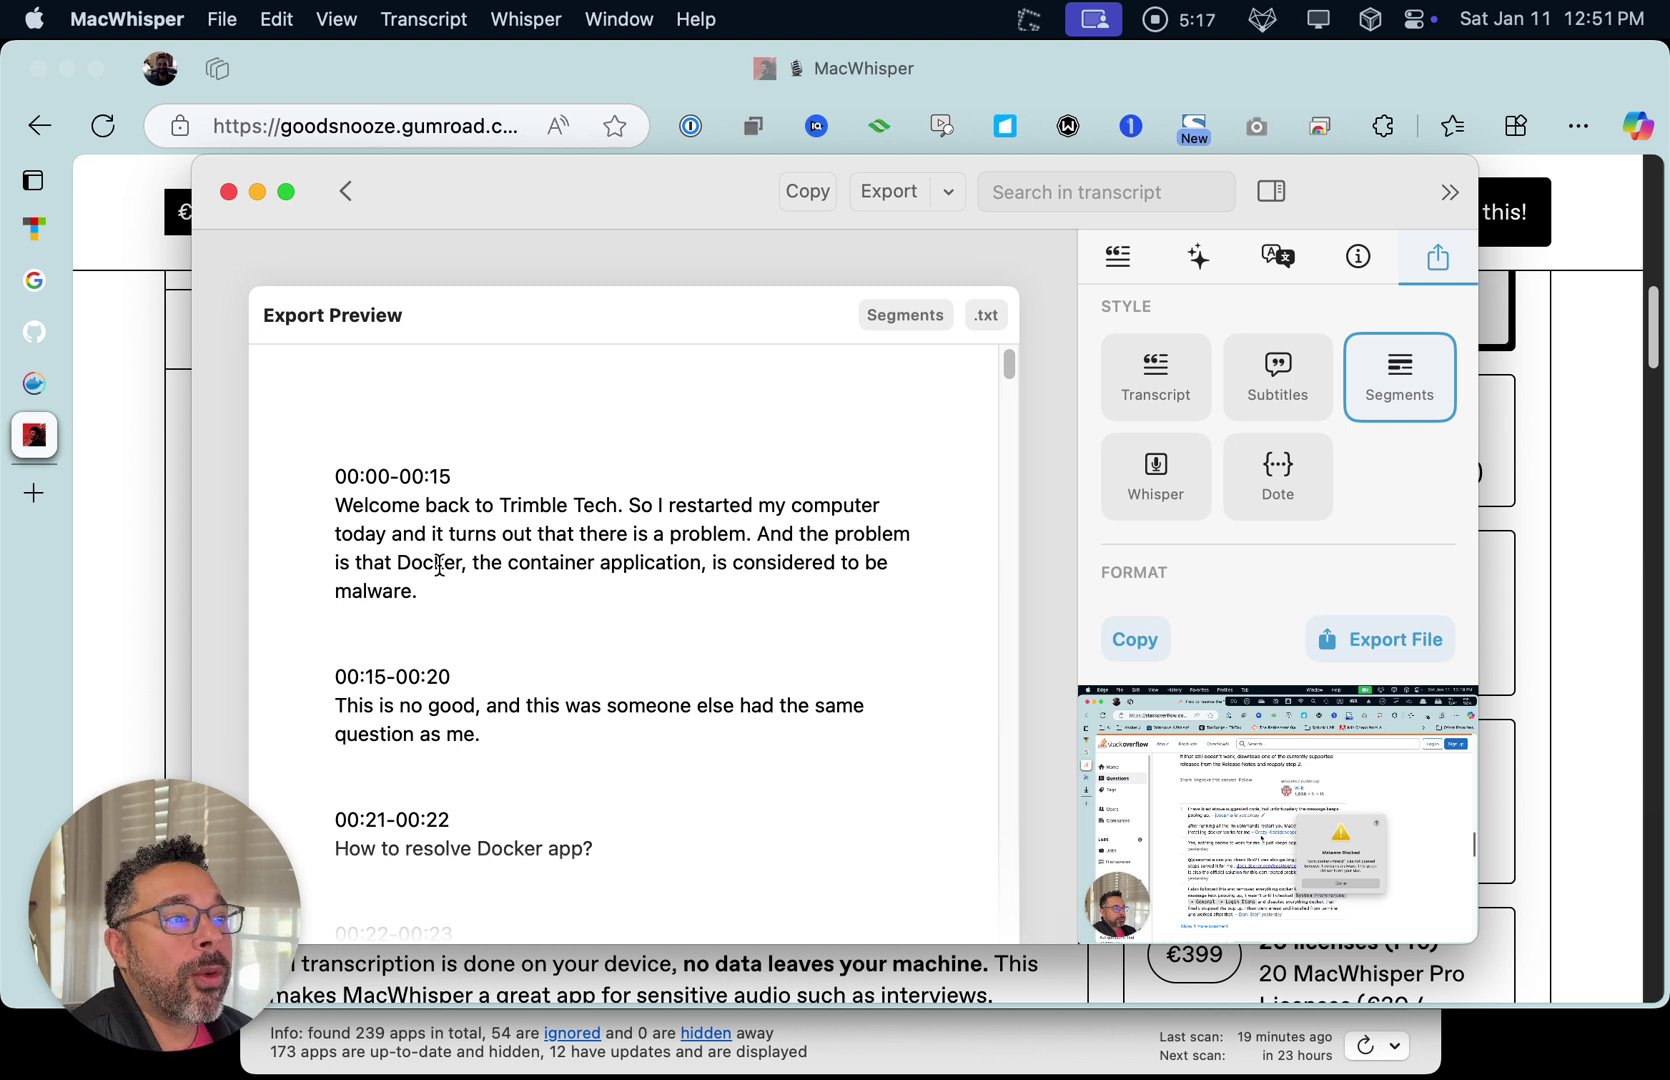
scroll(440, 565, down, 10)
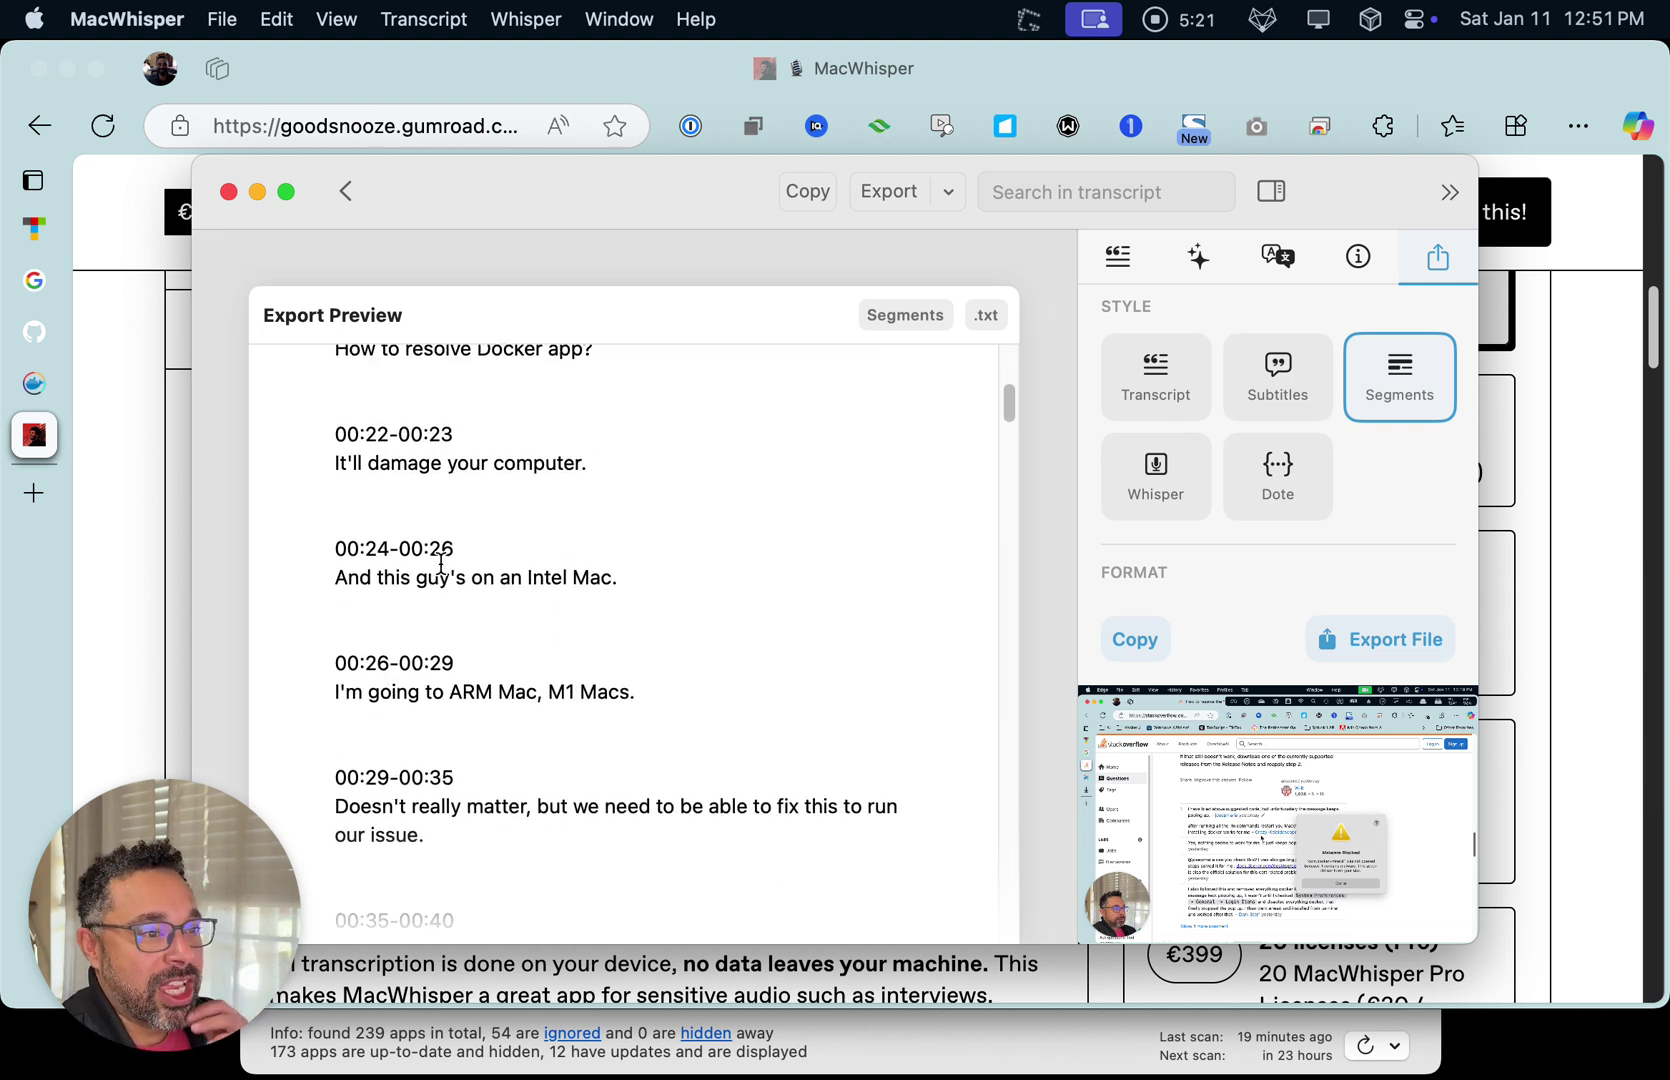
scroll(441, 565, down, 18)
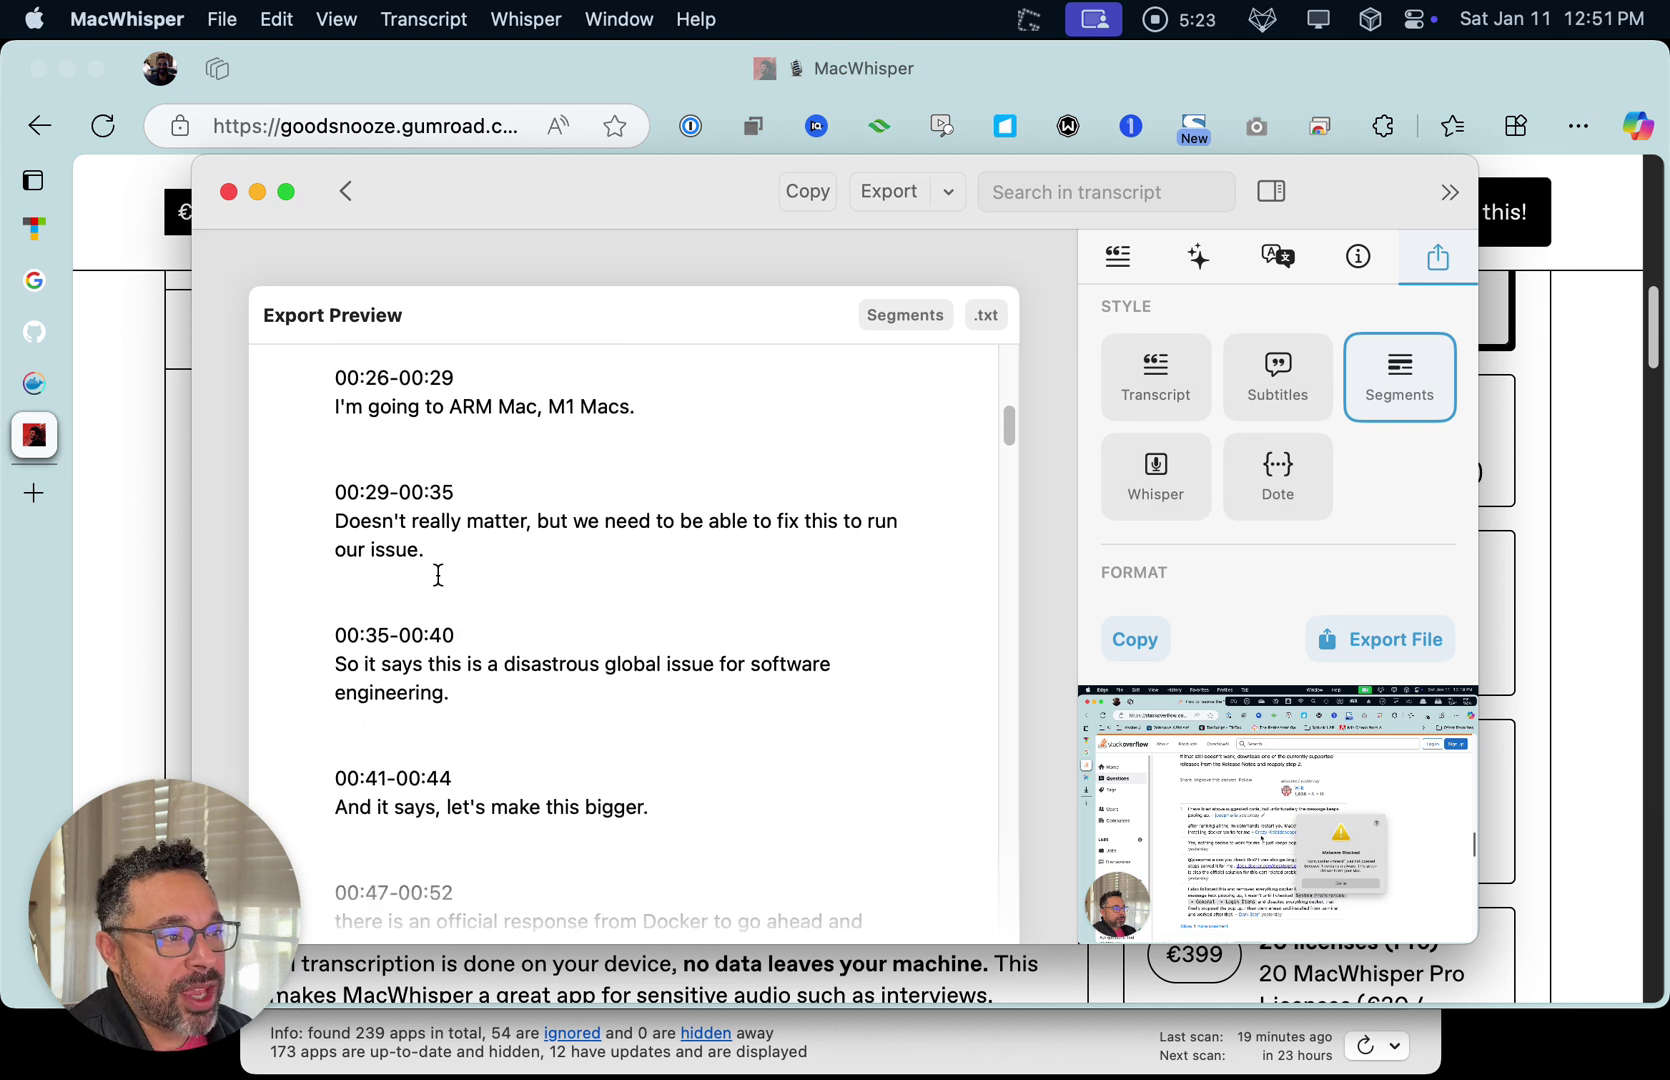
scroll(445, 591, down, 20)
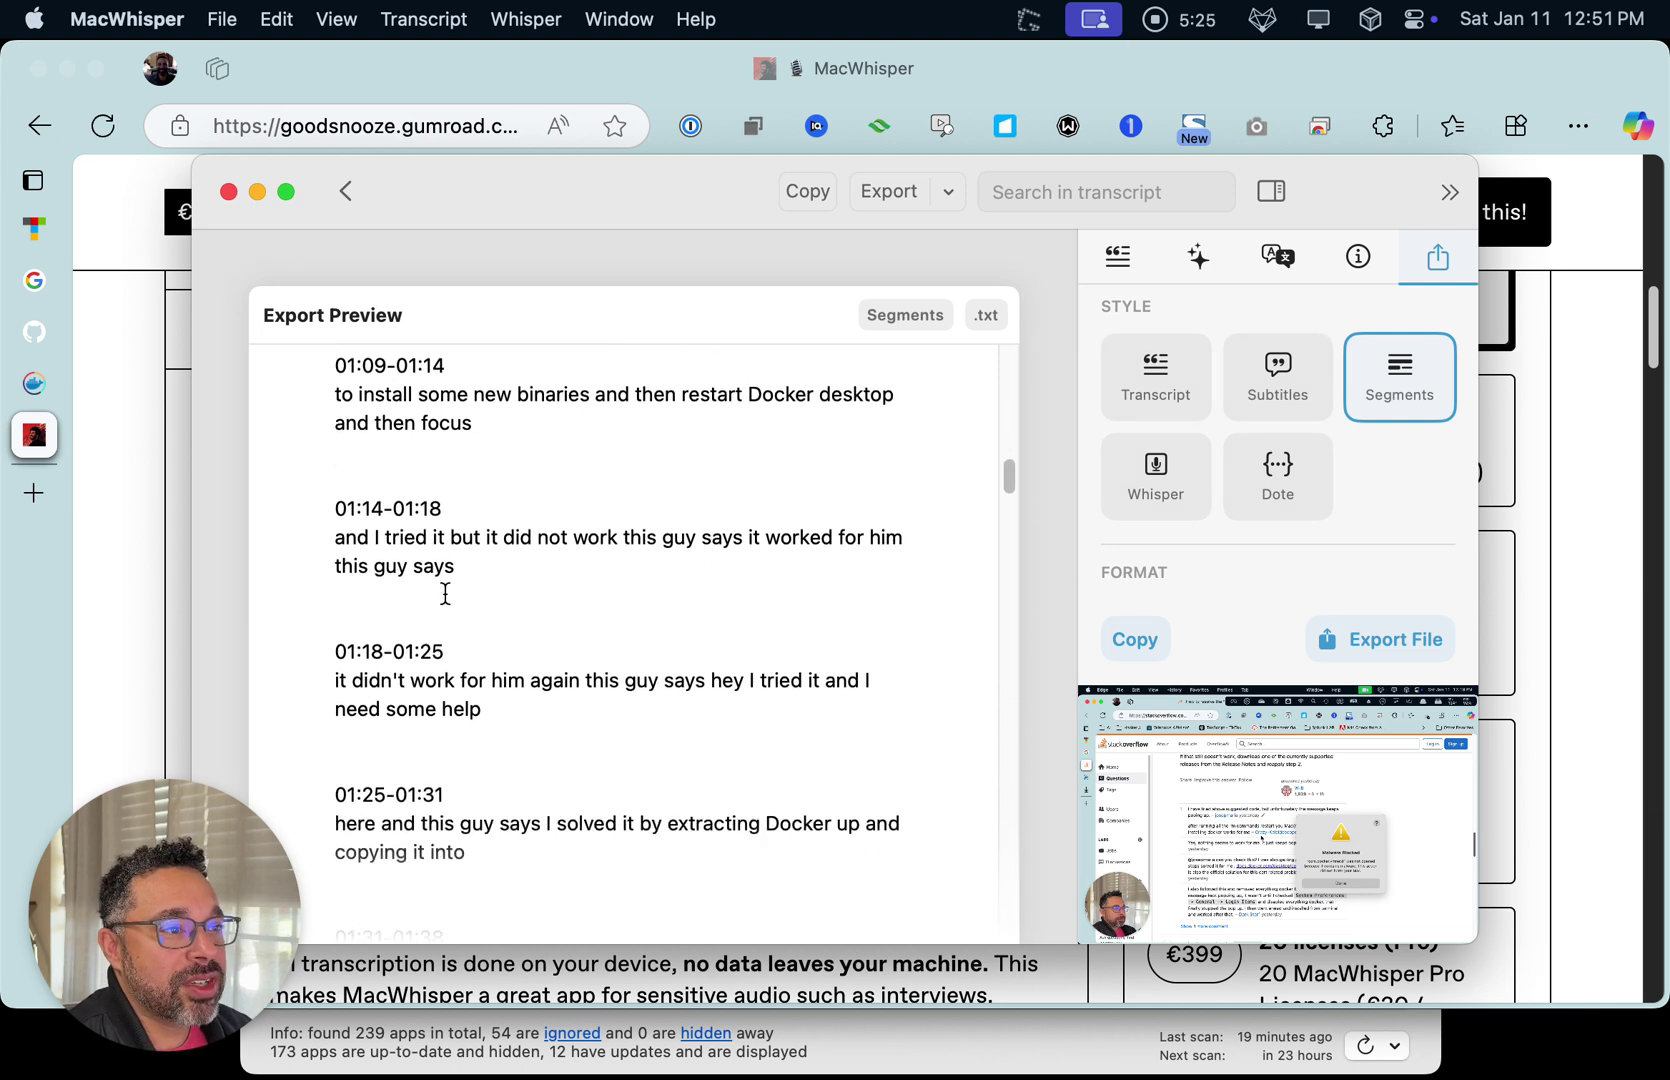
scroll(443, 597, down, 15)
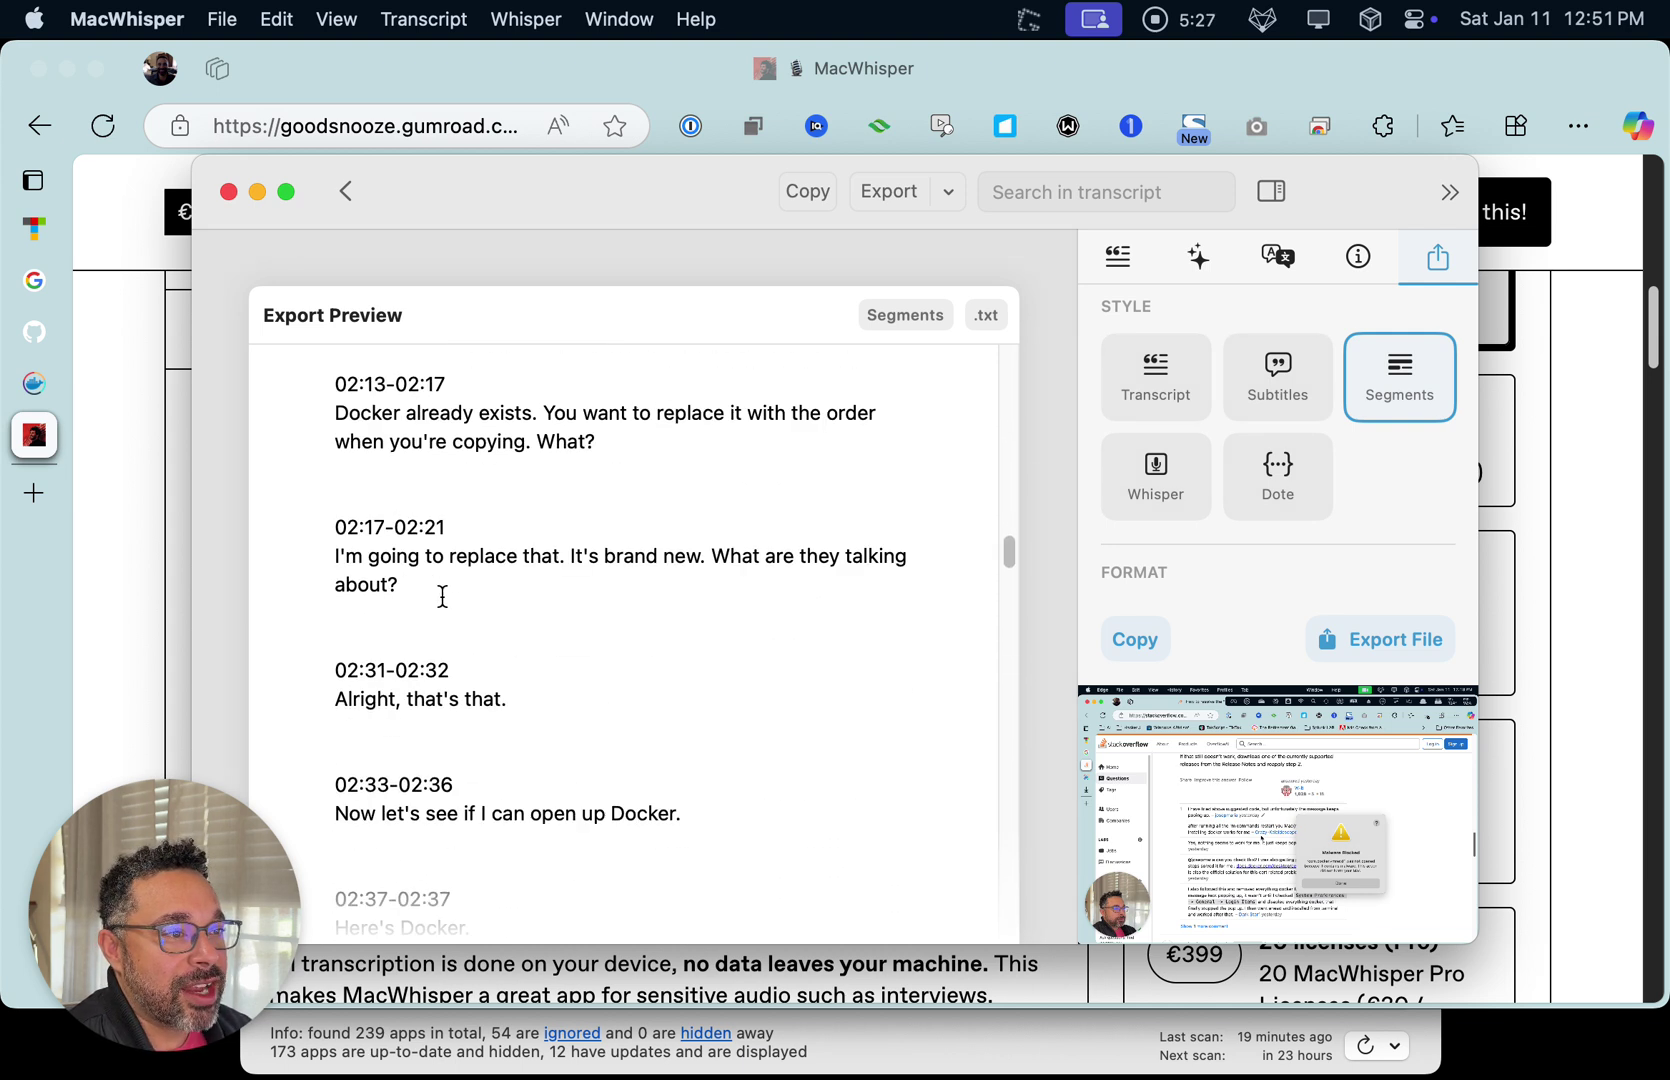
Export the transcript as a .txt file named Fix Docker on Mac.txt in Tutorials
click(943, 199)
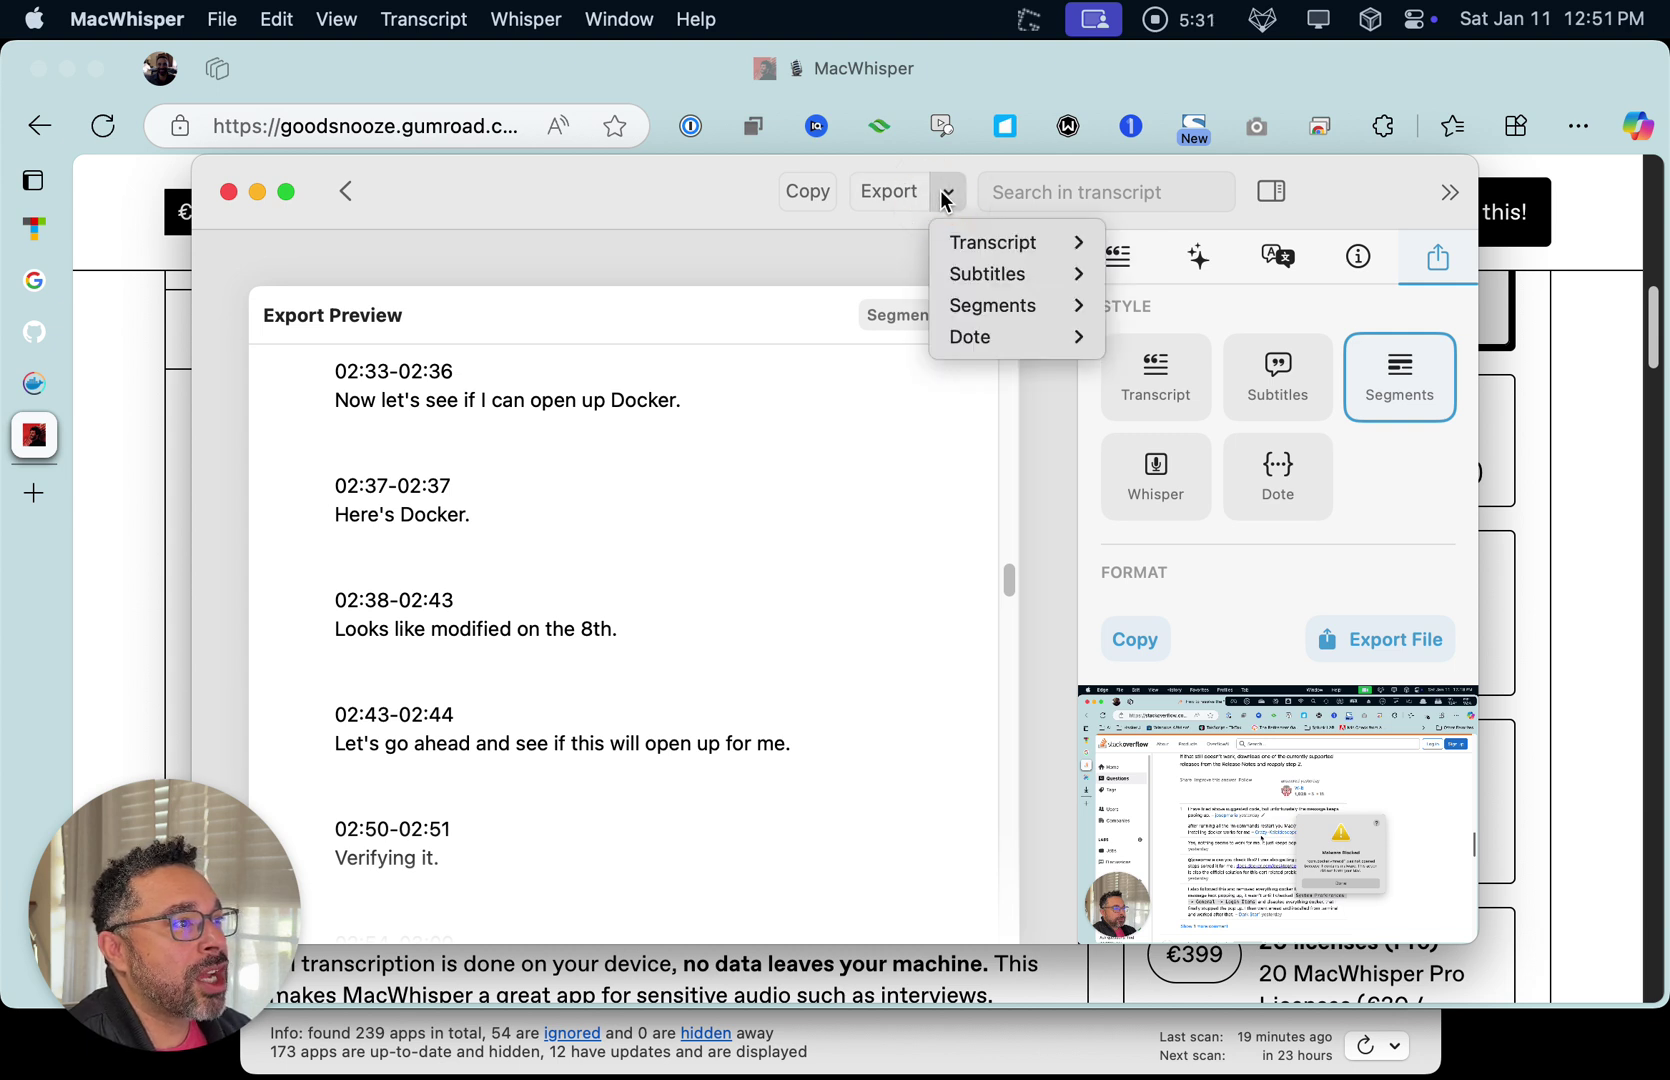
mouse_move(1034, 244)
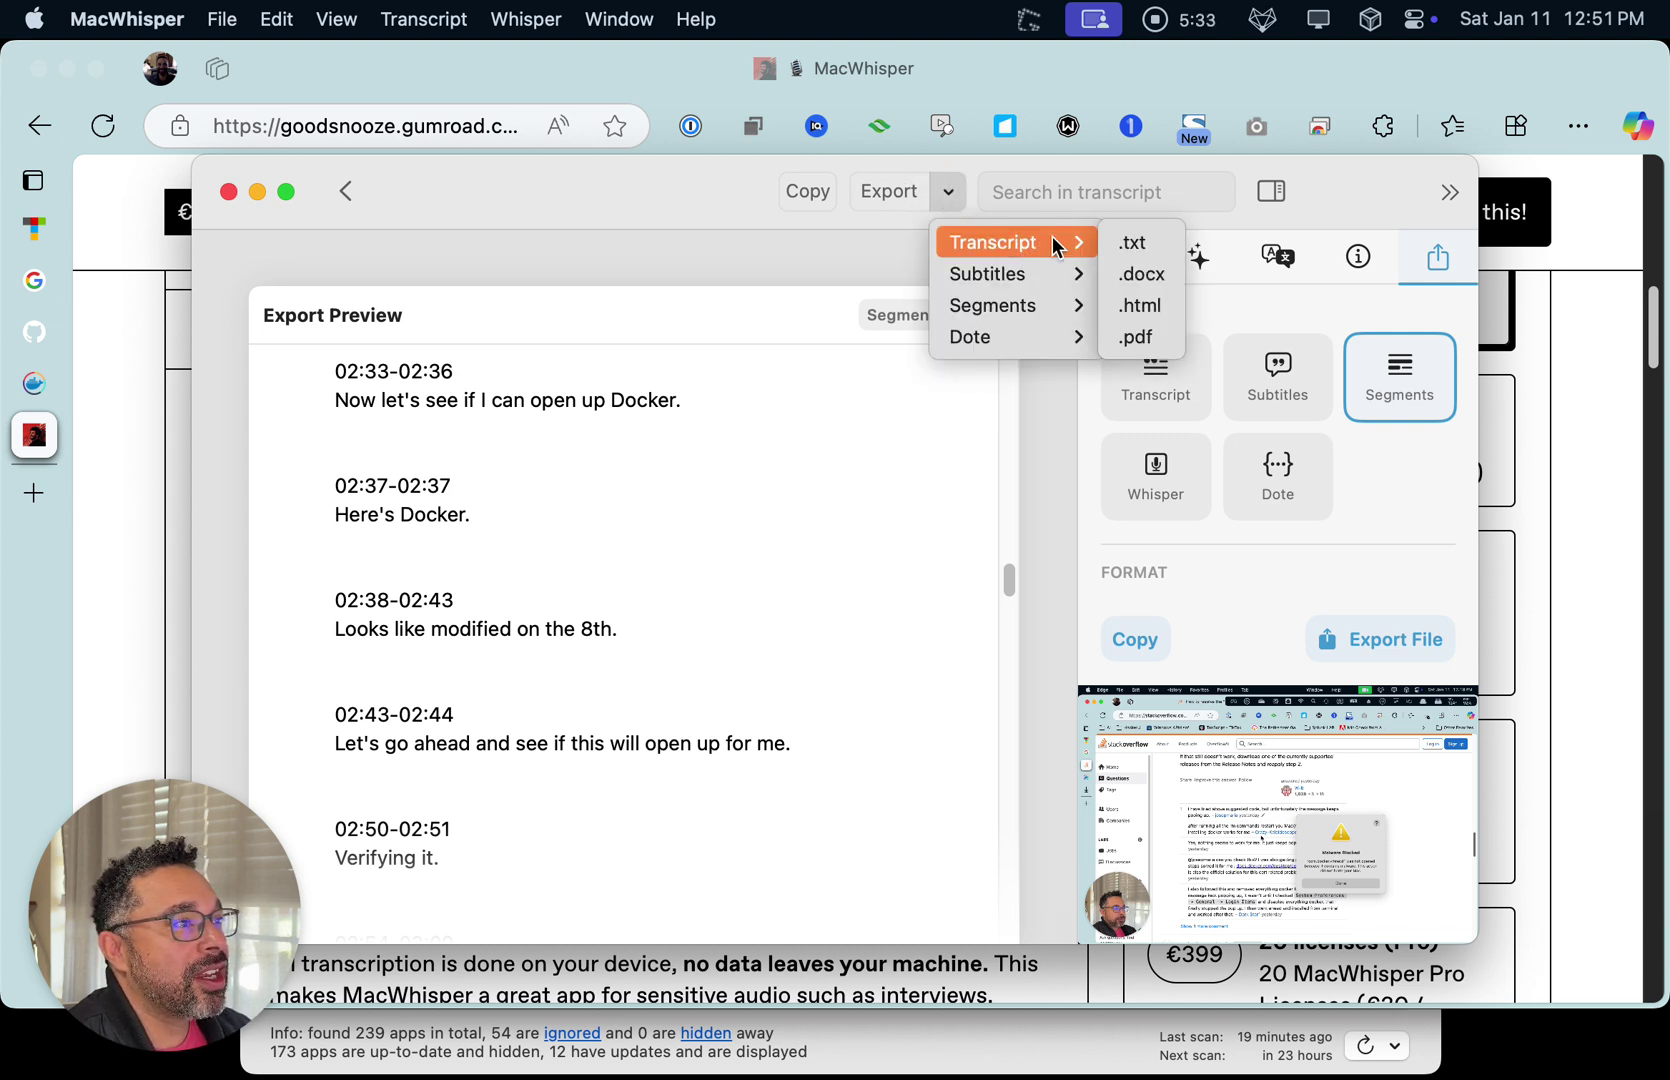
mouse_move(1097, 312)
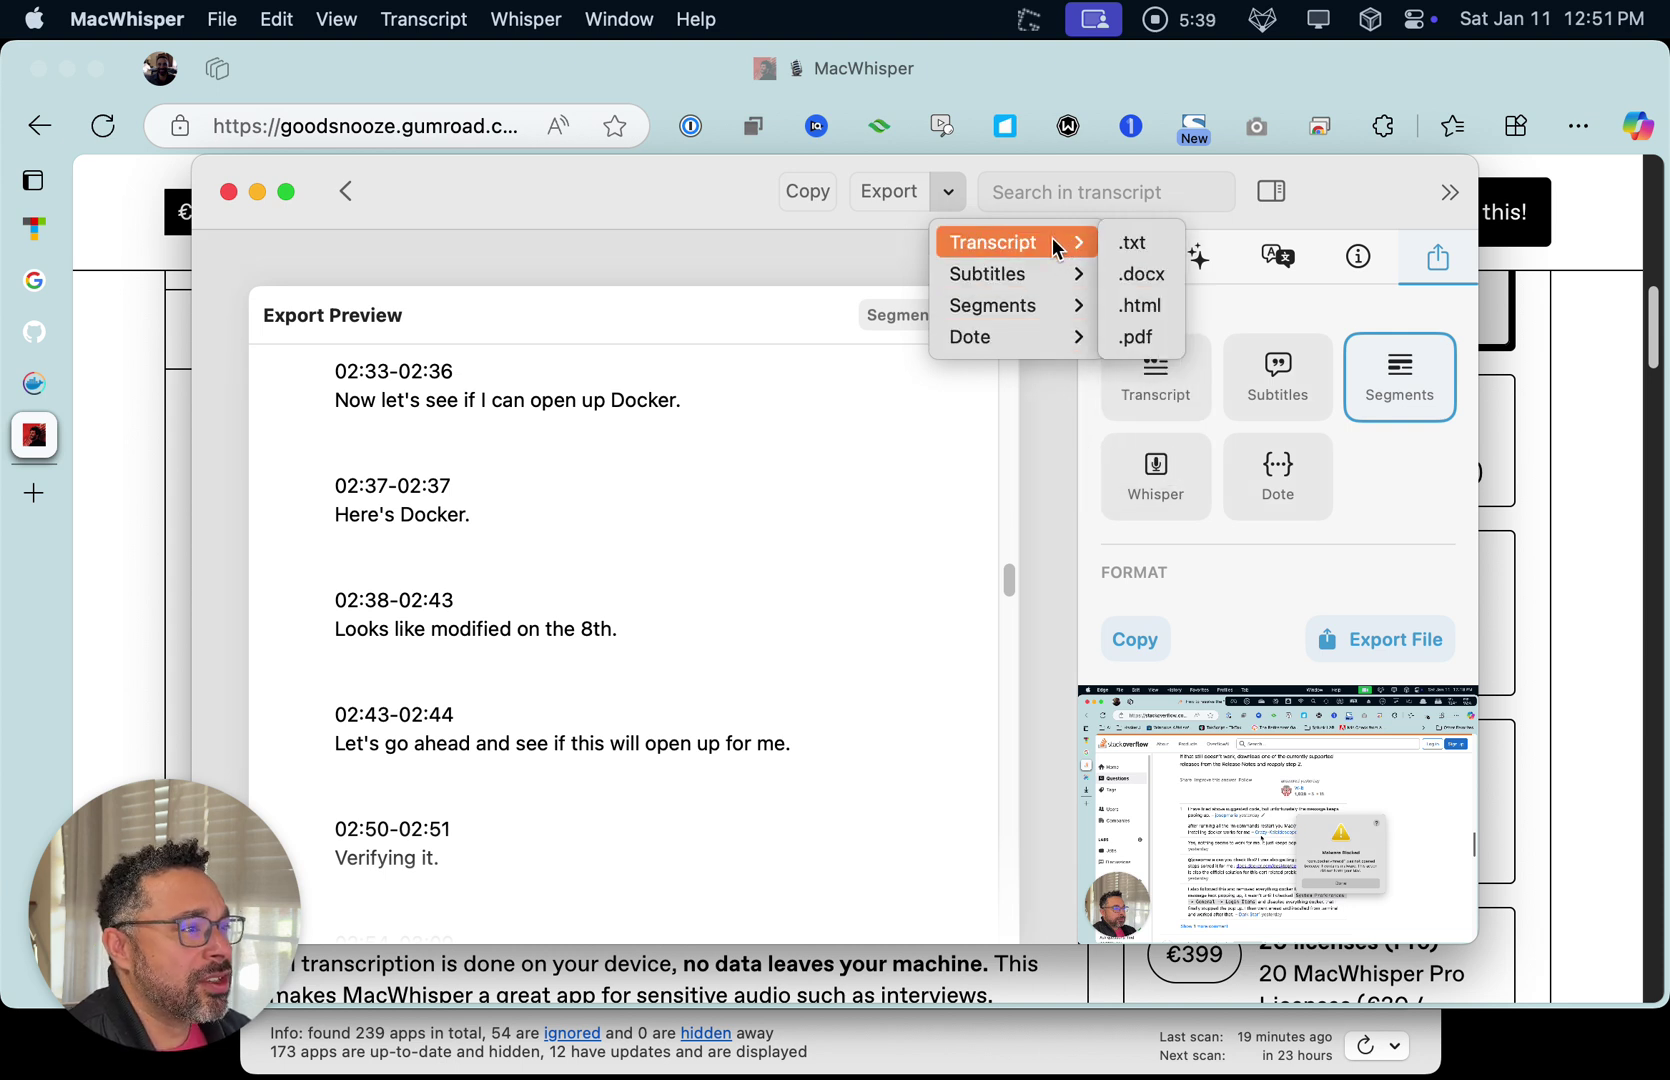
click(1128, 243)
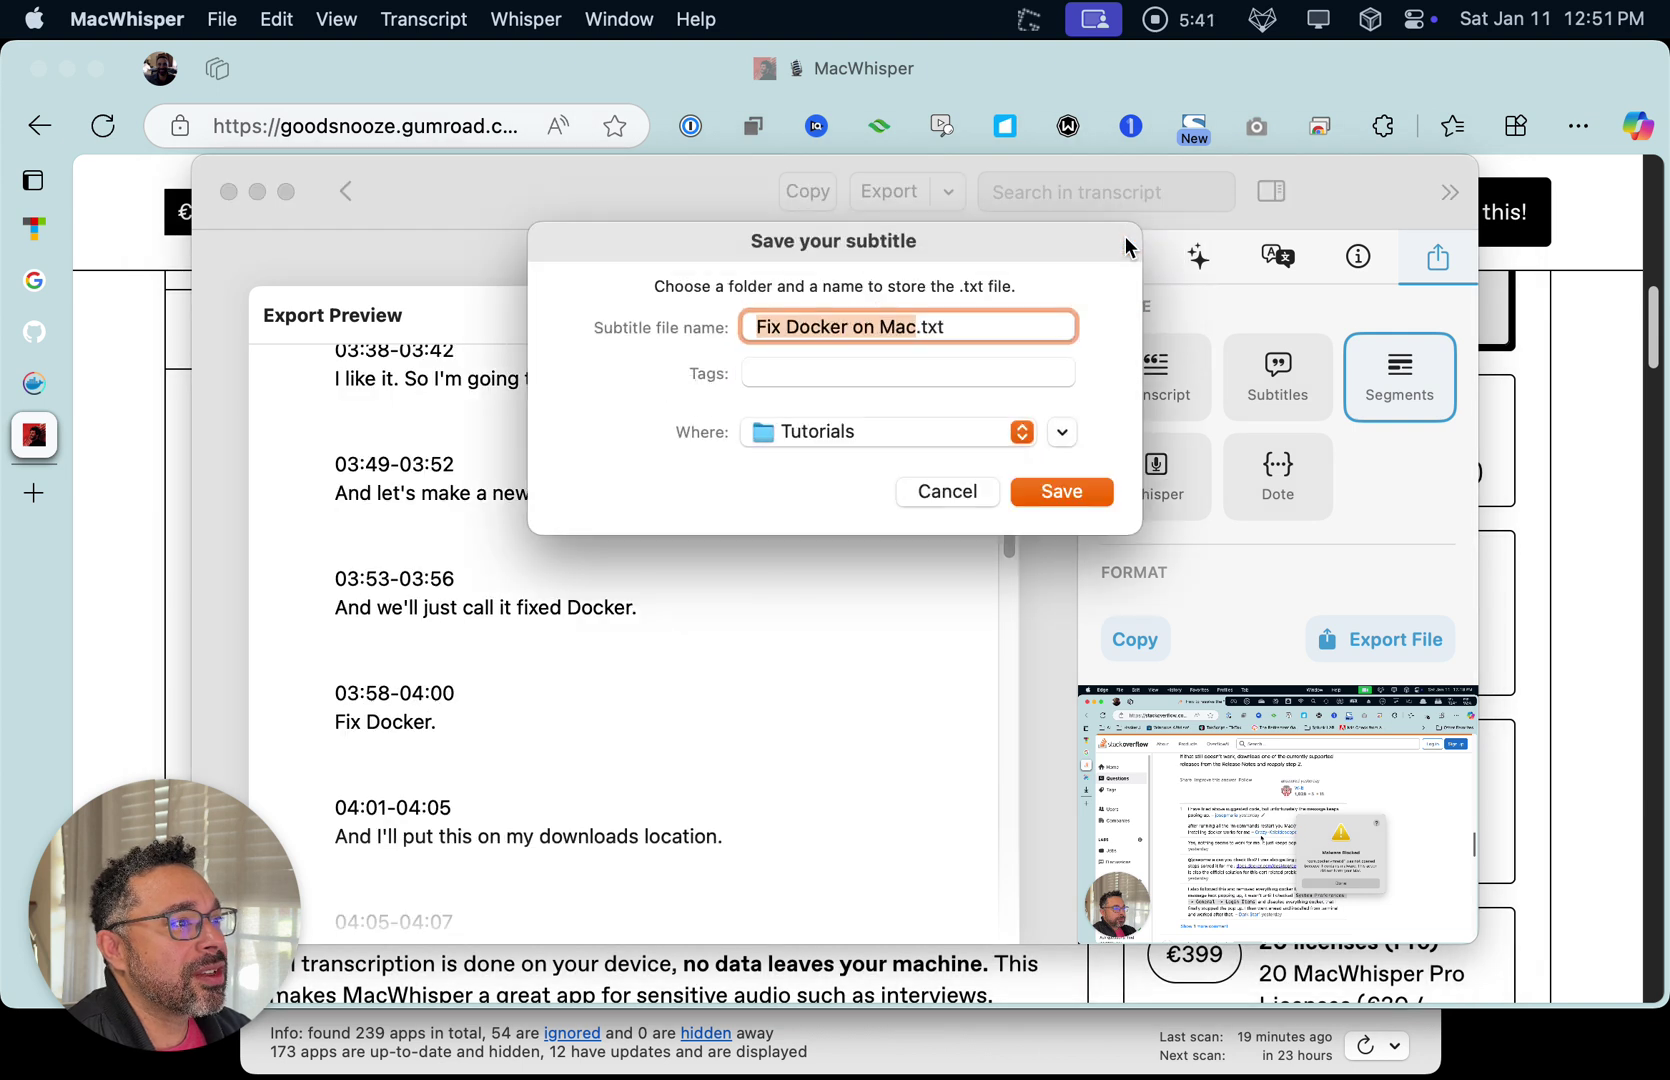
click(1061, 491)
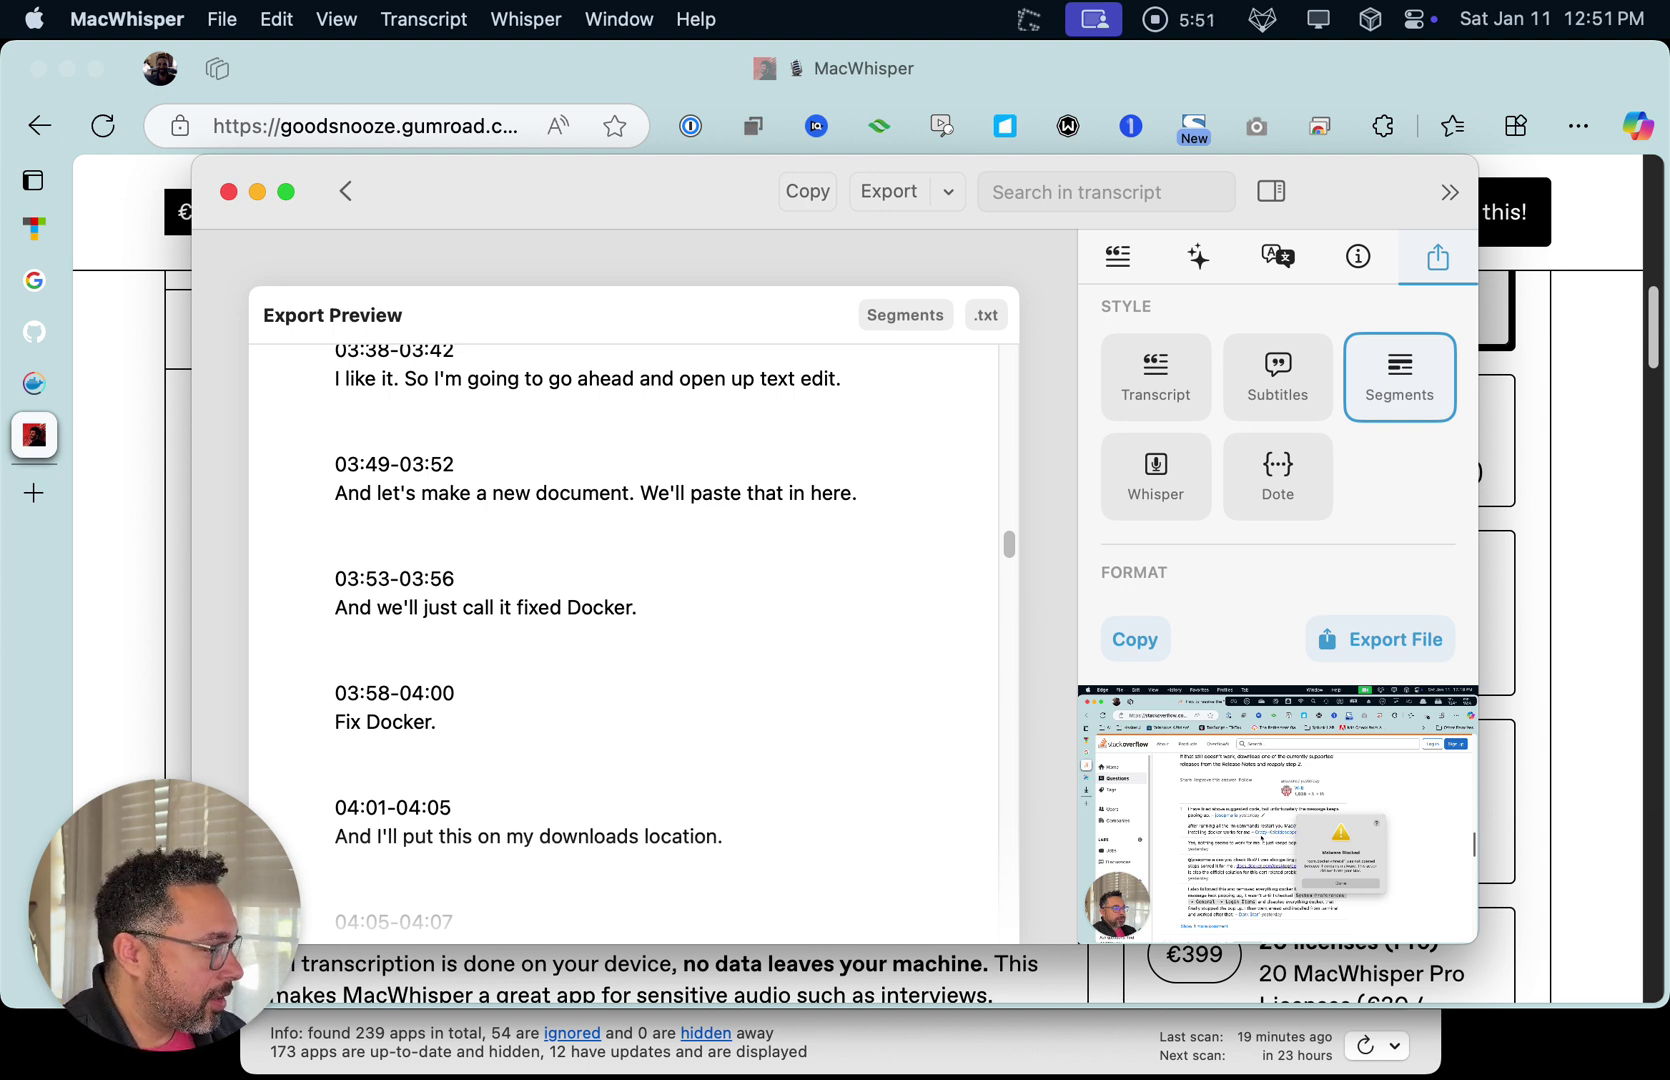
key(super+Tab)
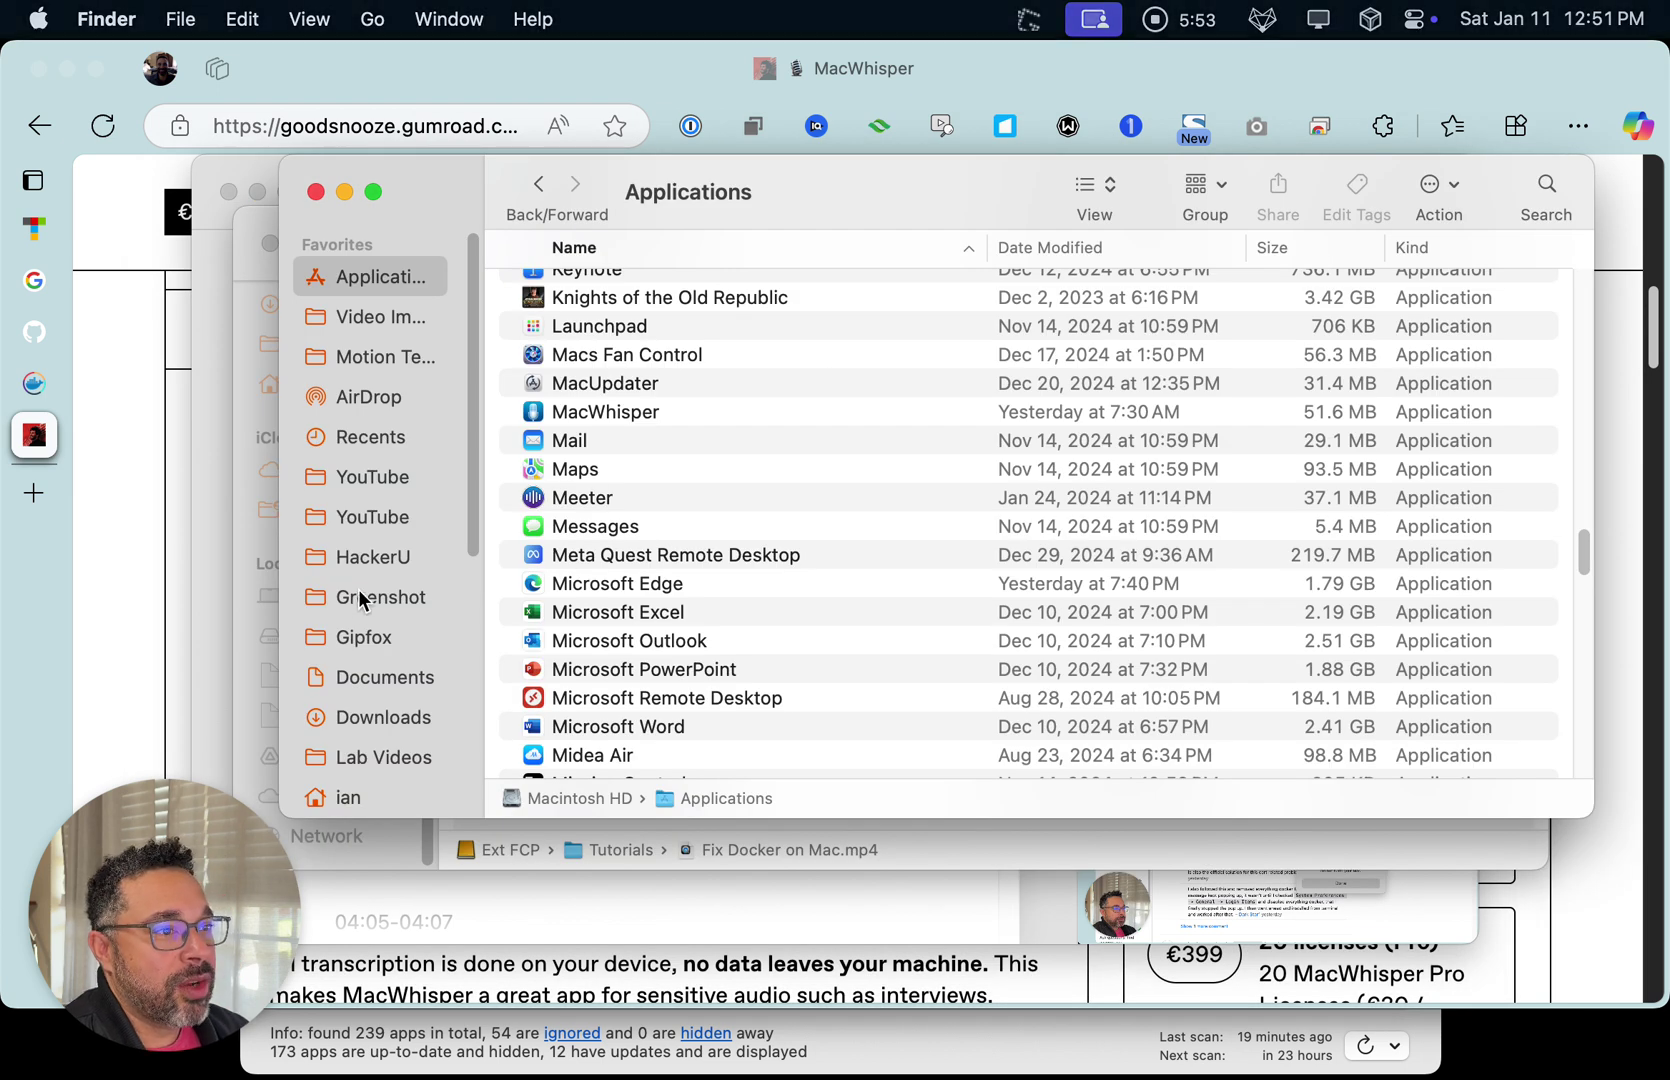
Open Tutorials on Ext FCP and Quick Look Fix Docker on Mac.txt to check its transcript text
scroll(343, 695, down, 8)
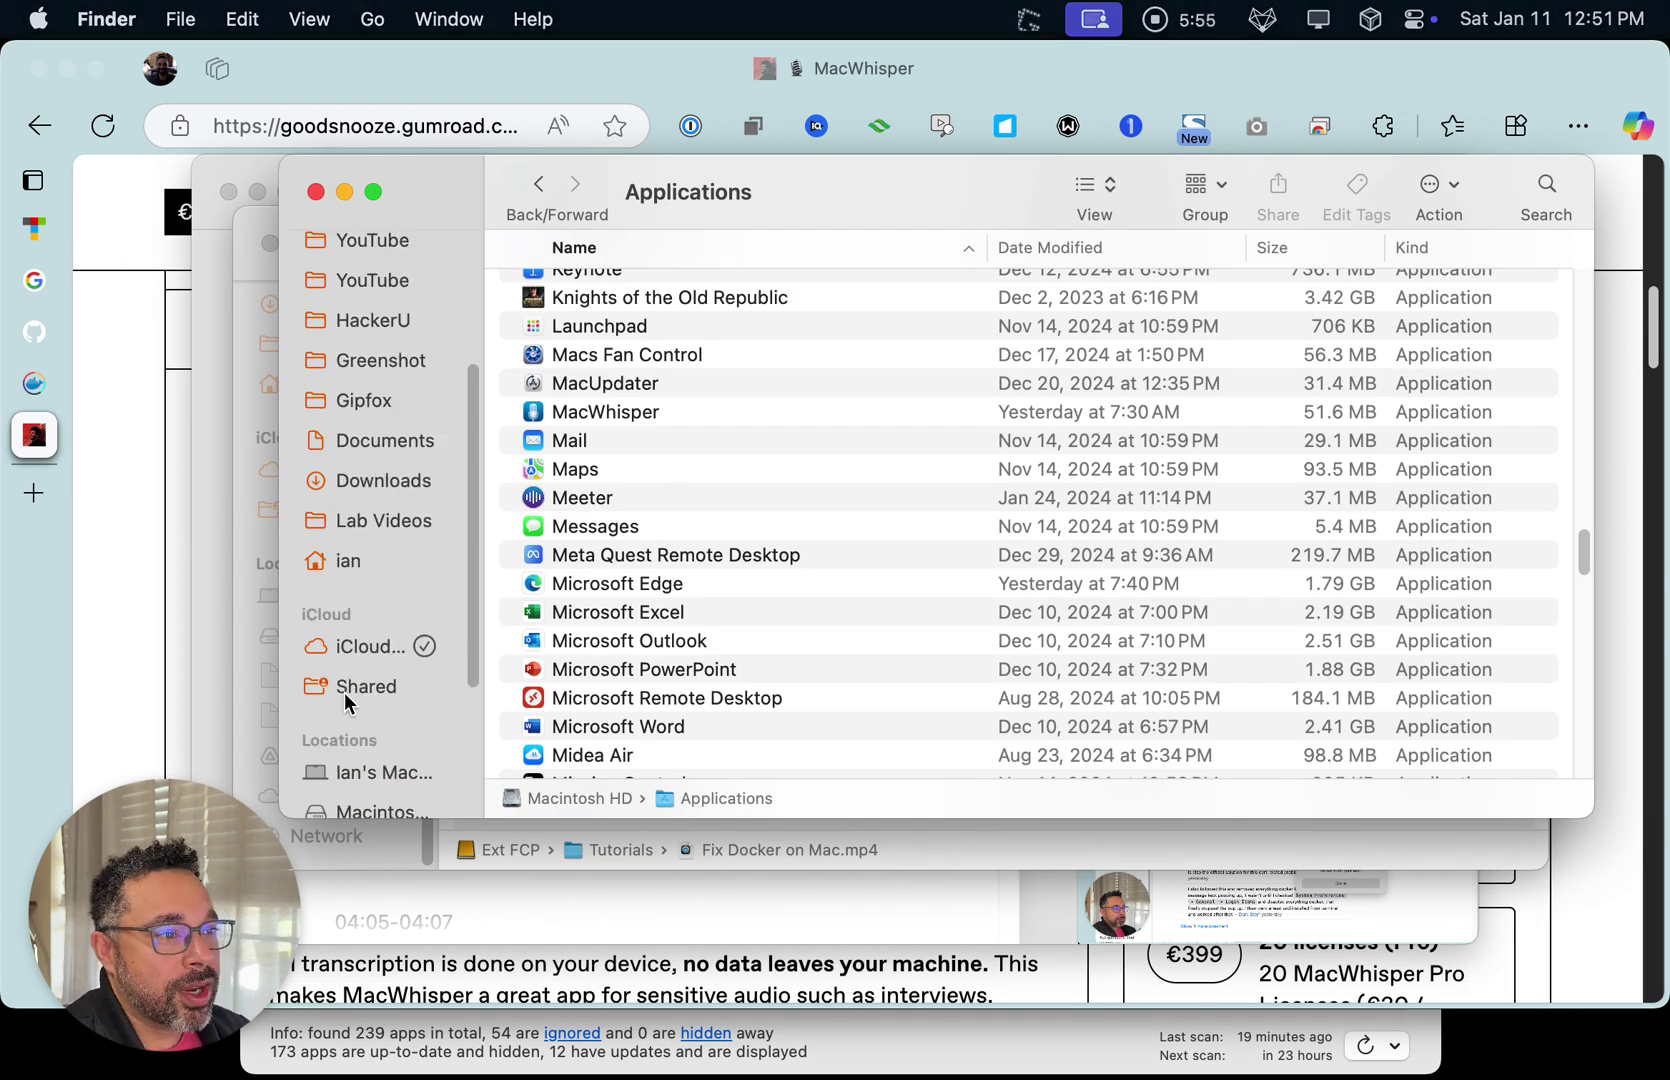
click(345, 624)
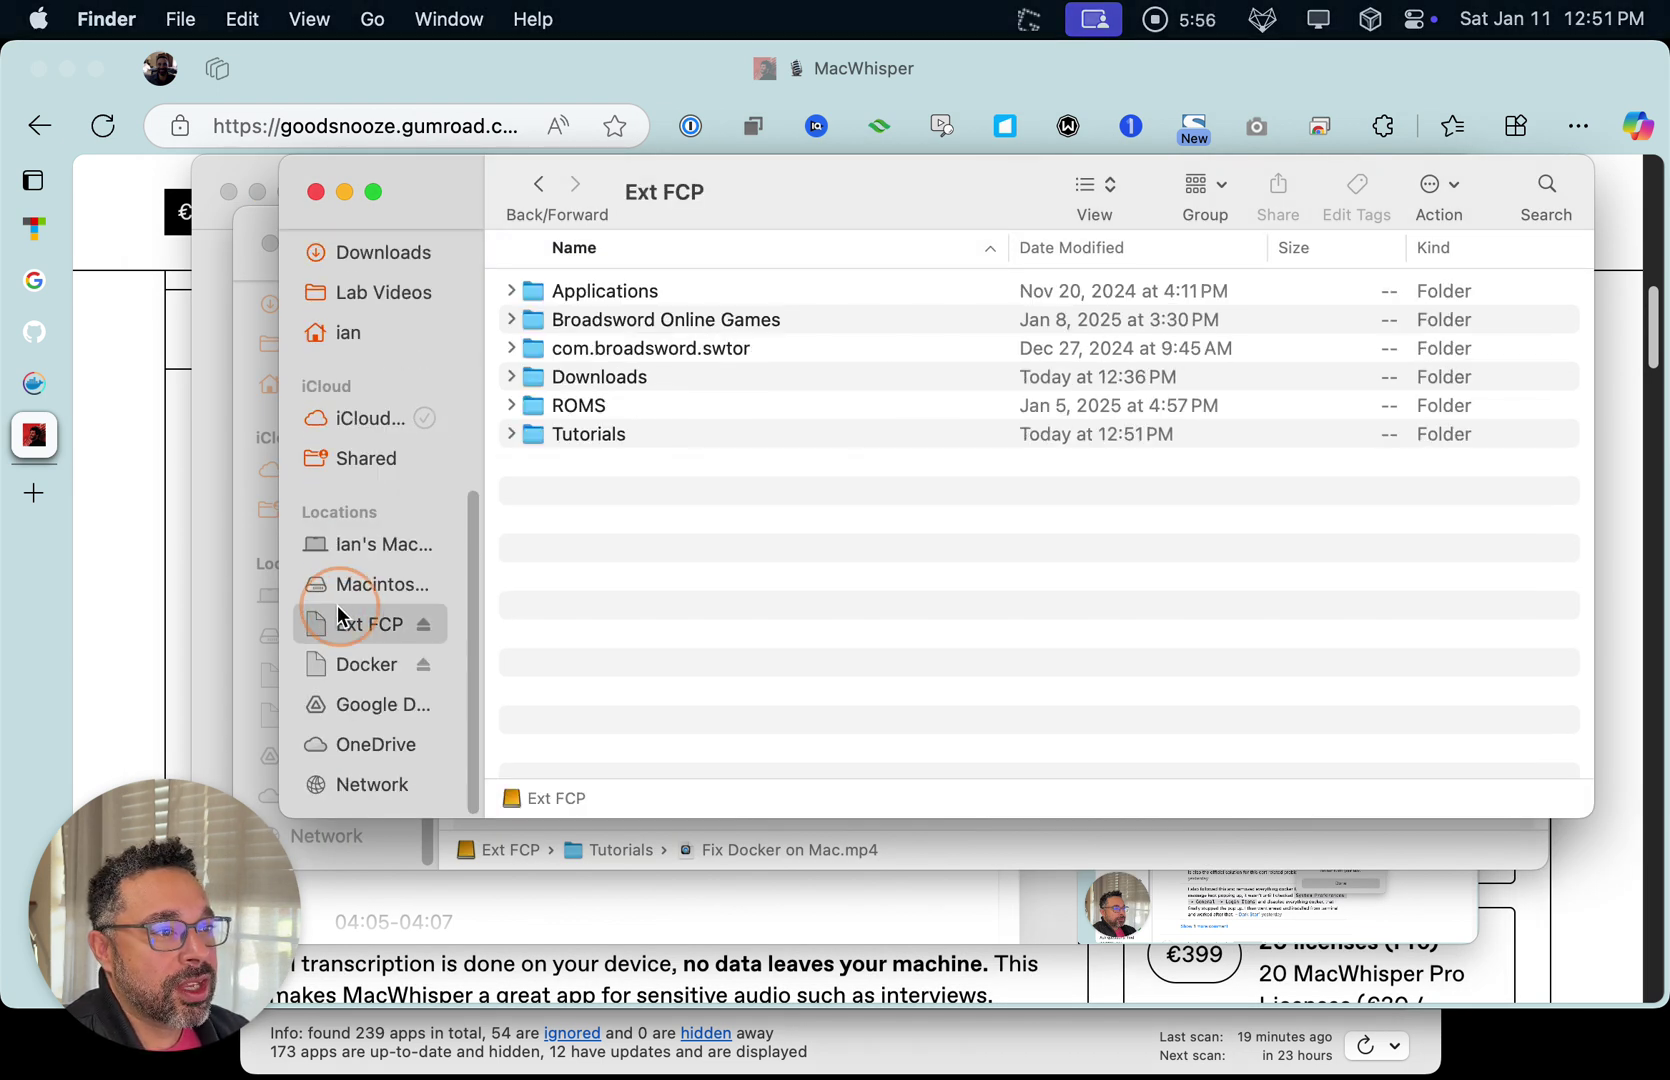
double_click(585, 436)
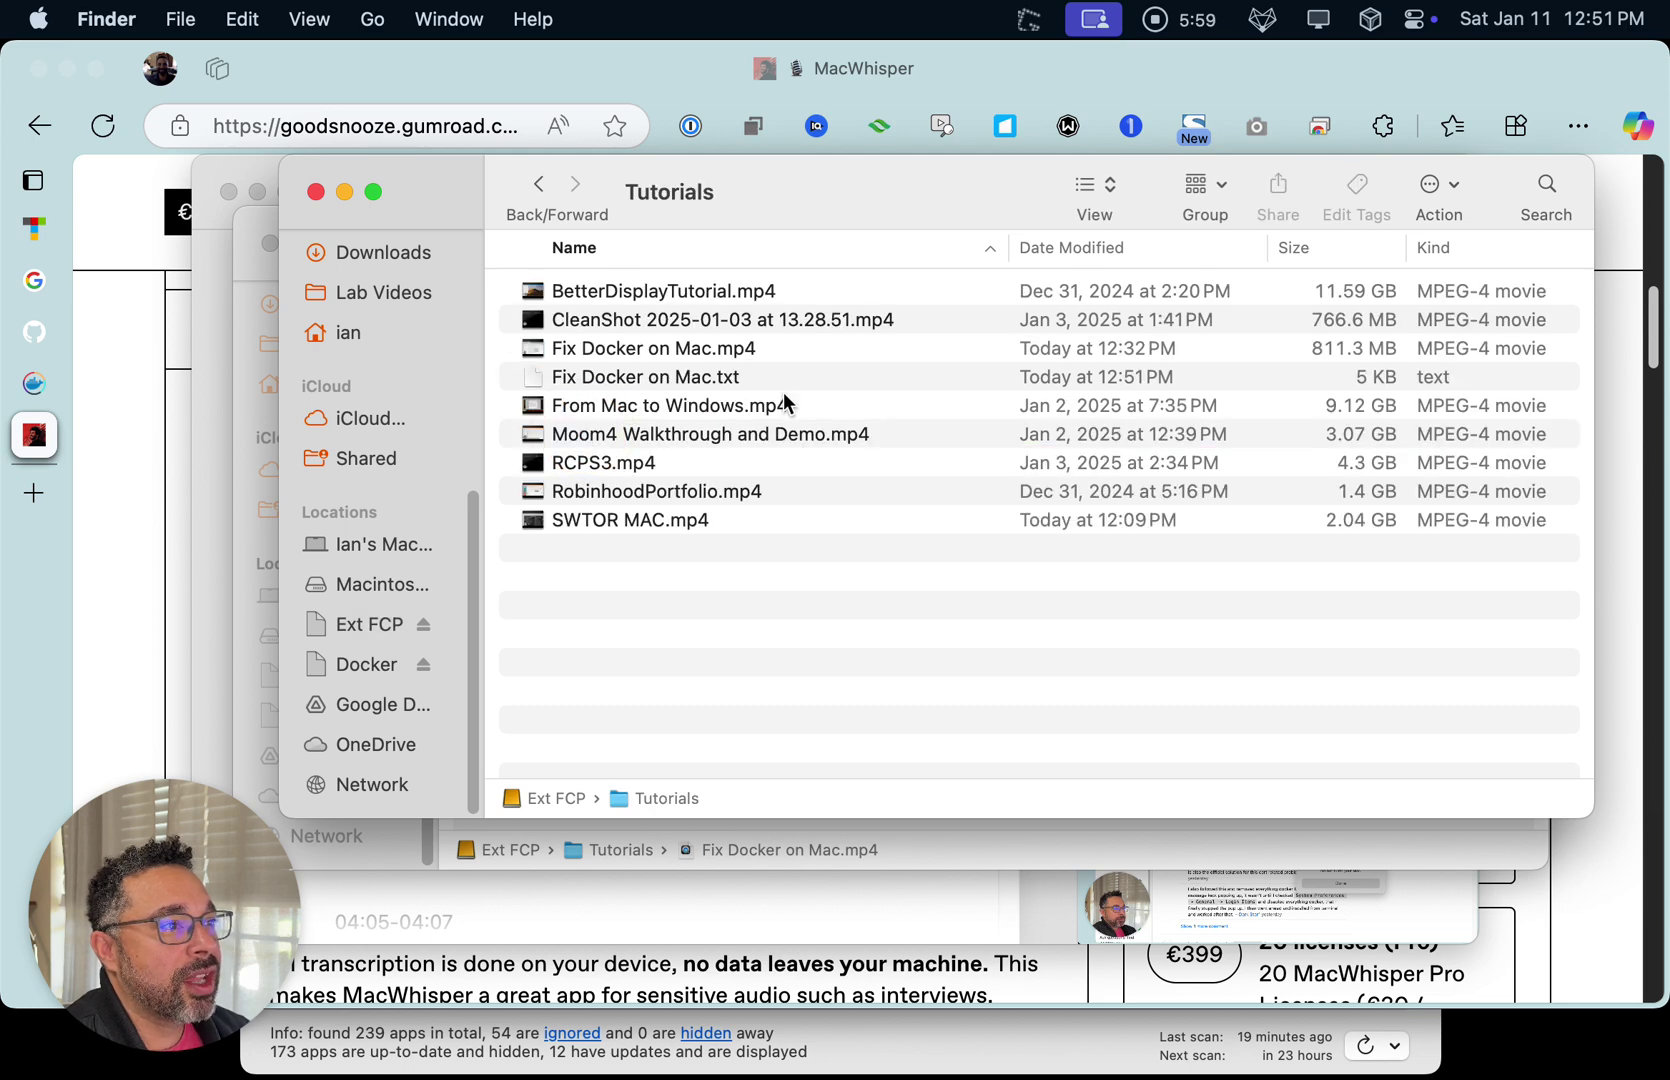
click(731, 376)
key(space)
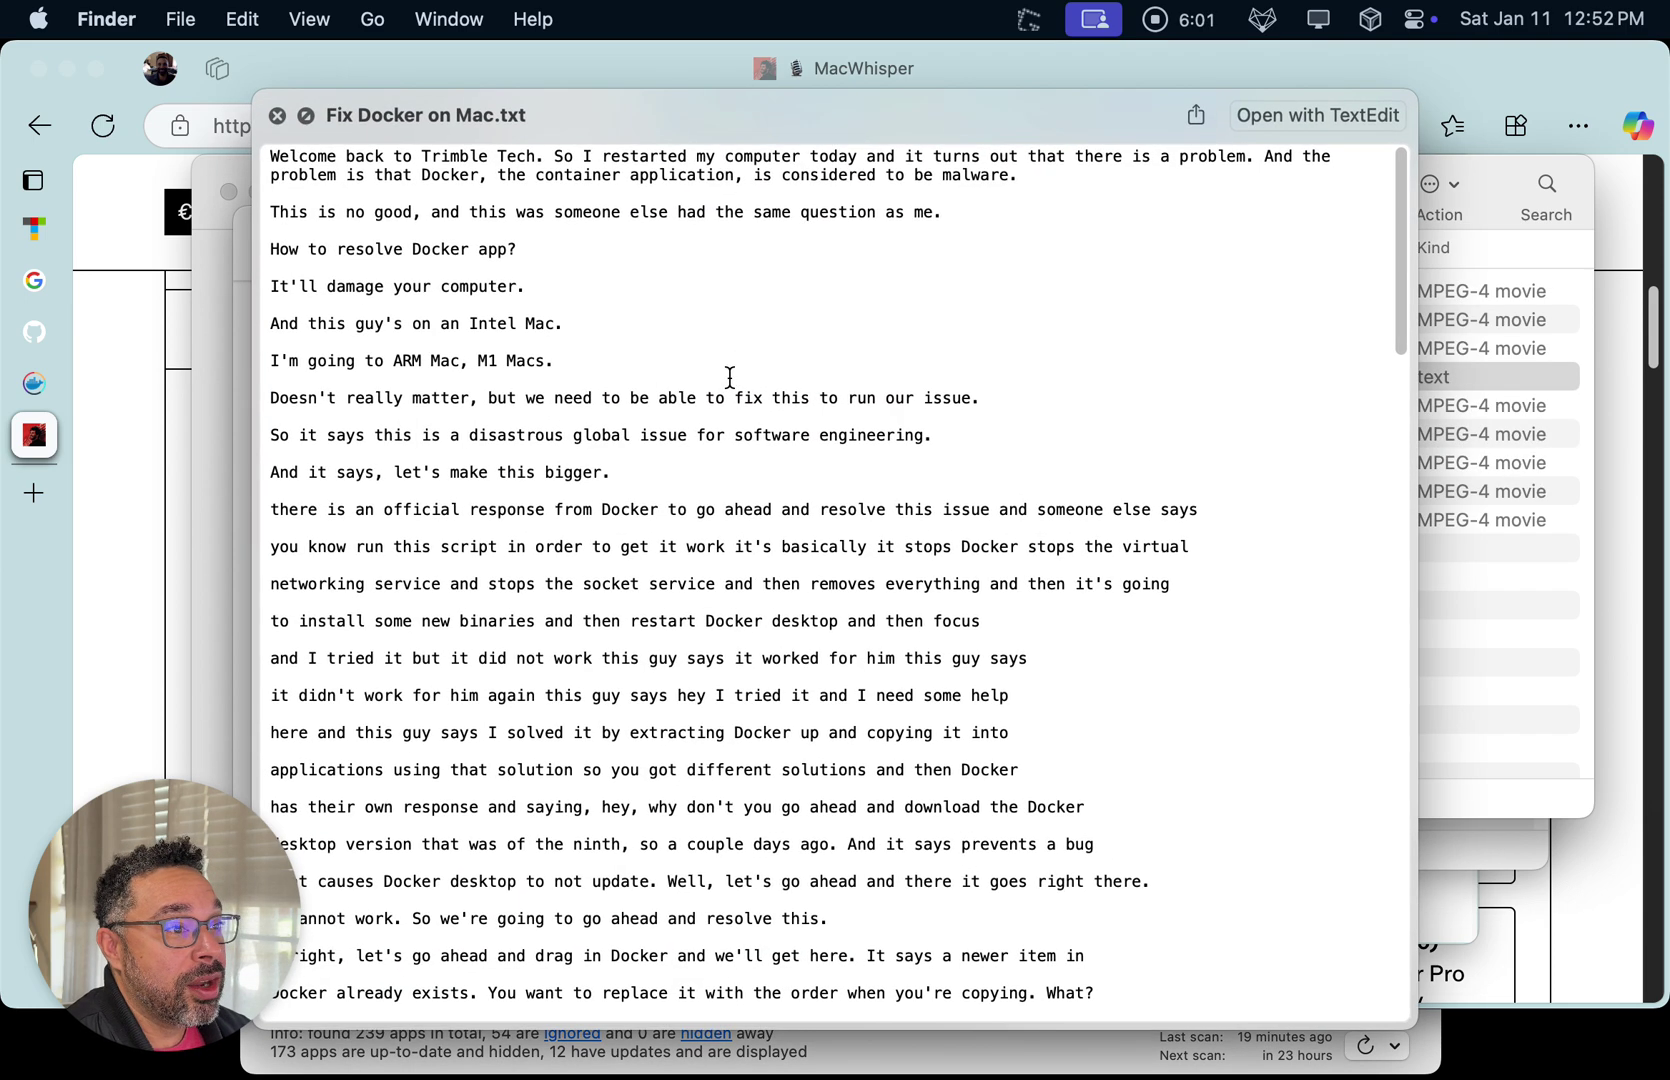
scroll(710, 420, down, 20)
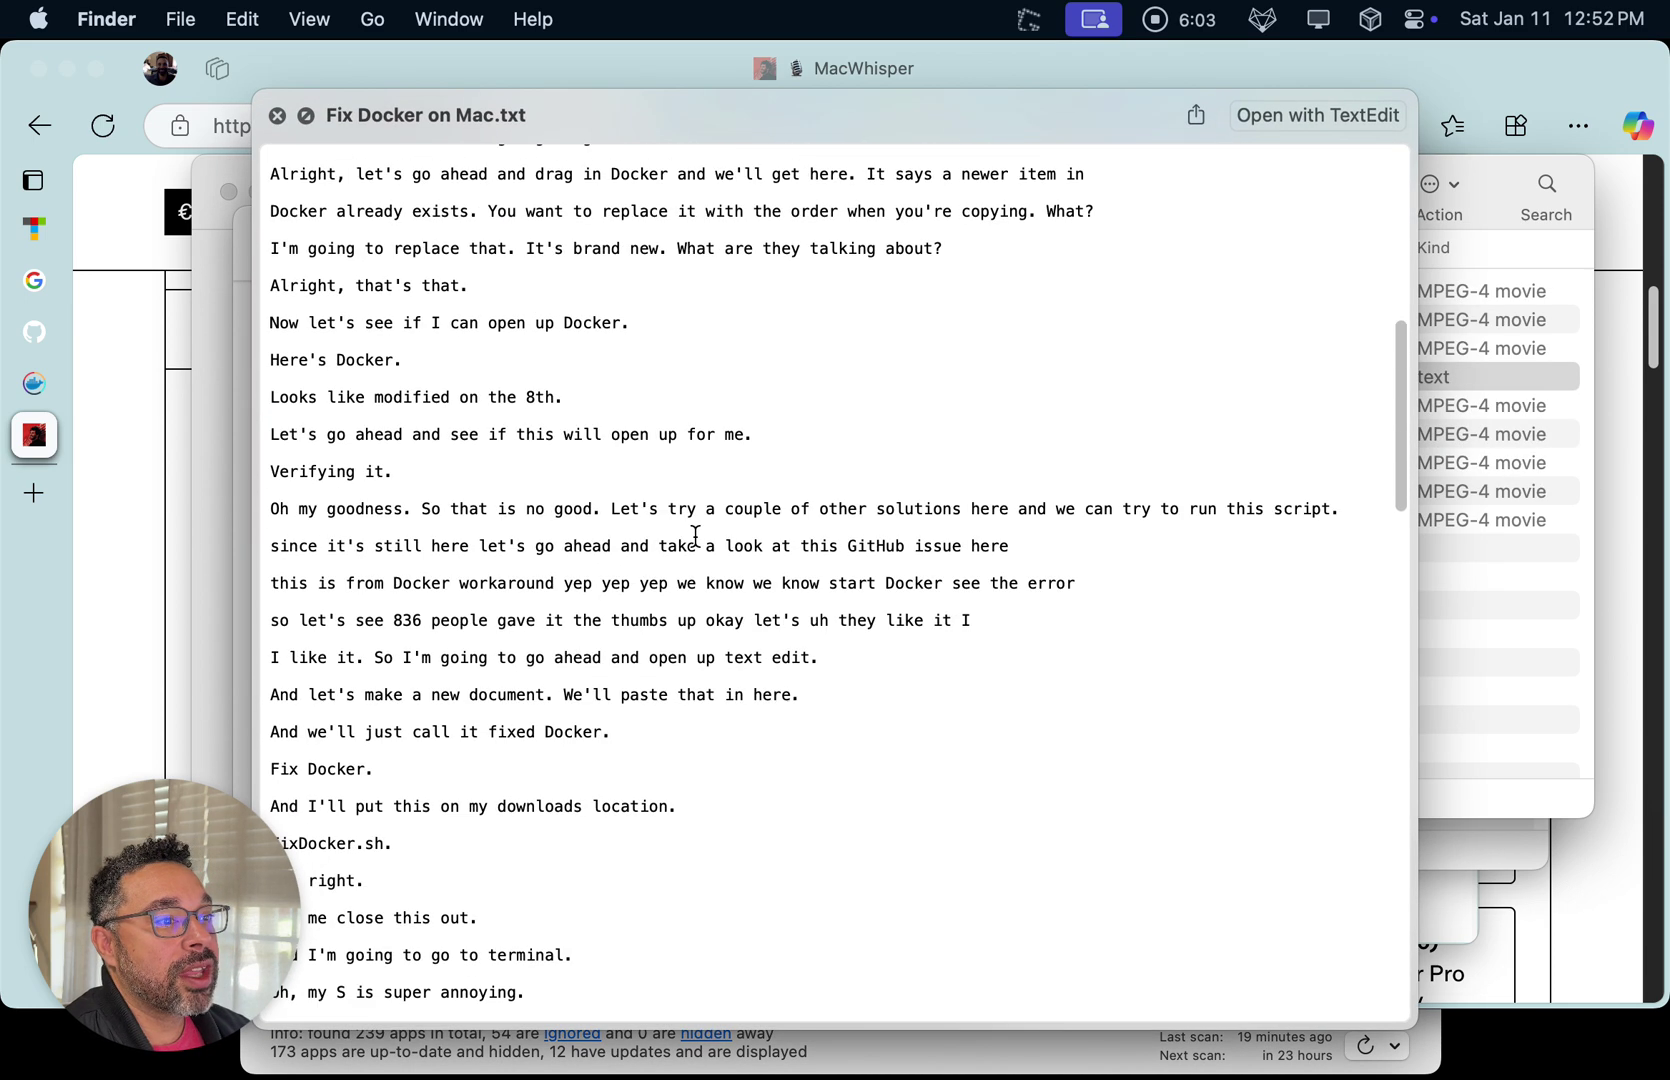
key(space)
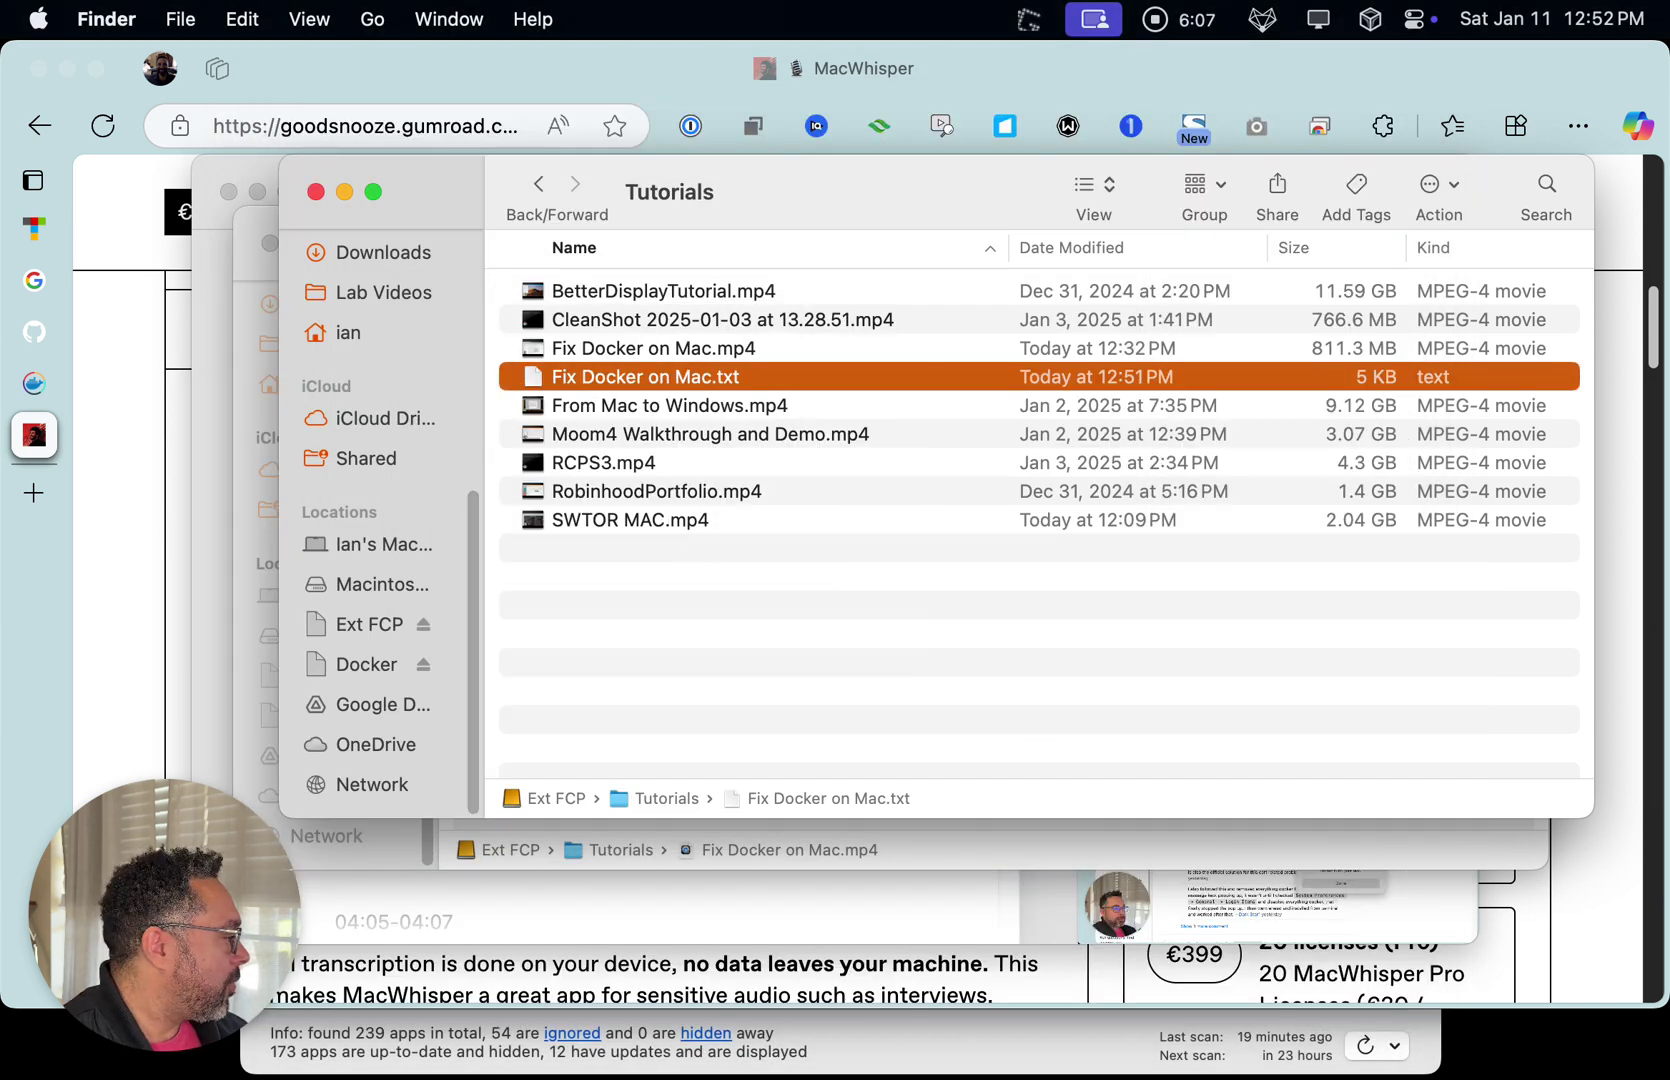
Back in MacWhisper, move its window up and left and scroll the Segments export preview
key(super+Tab)
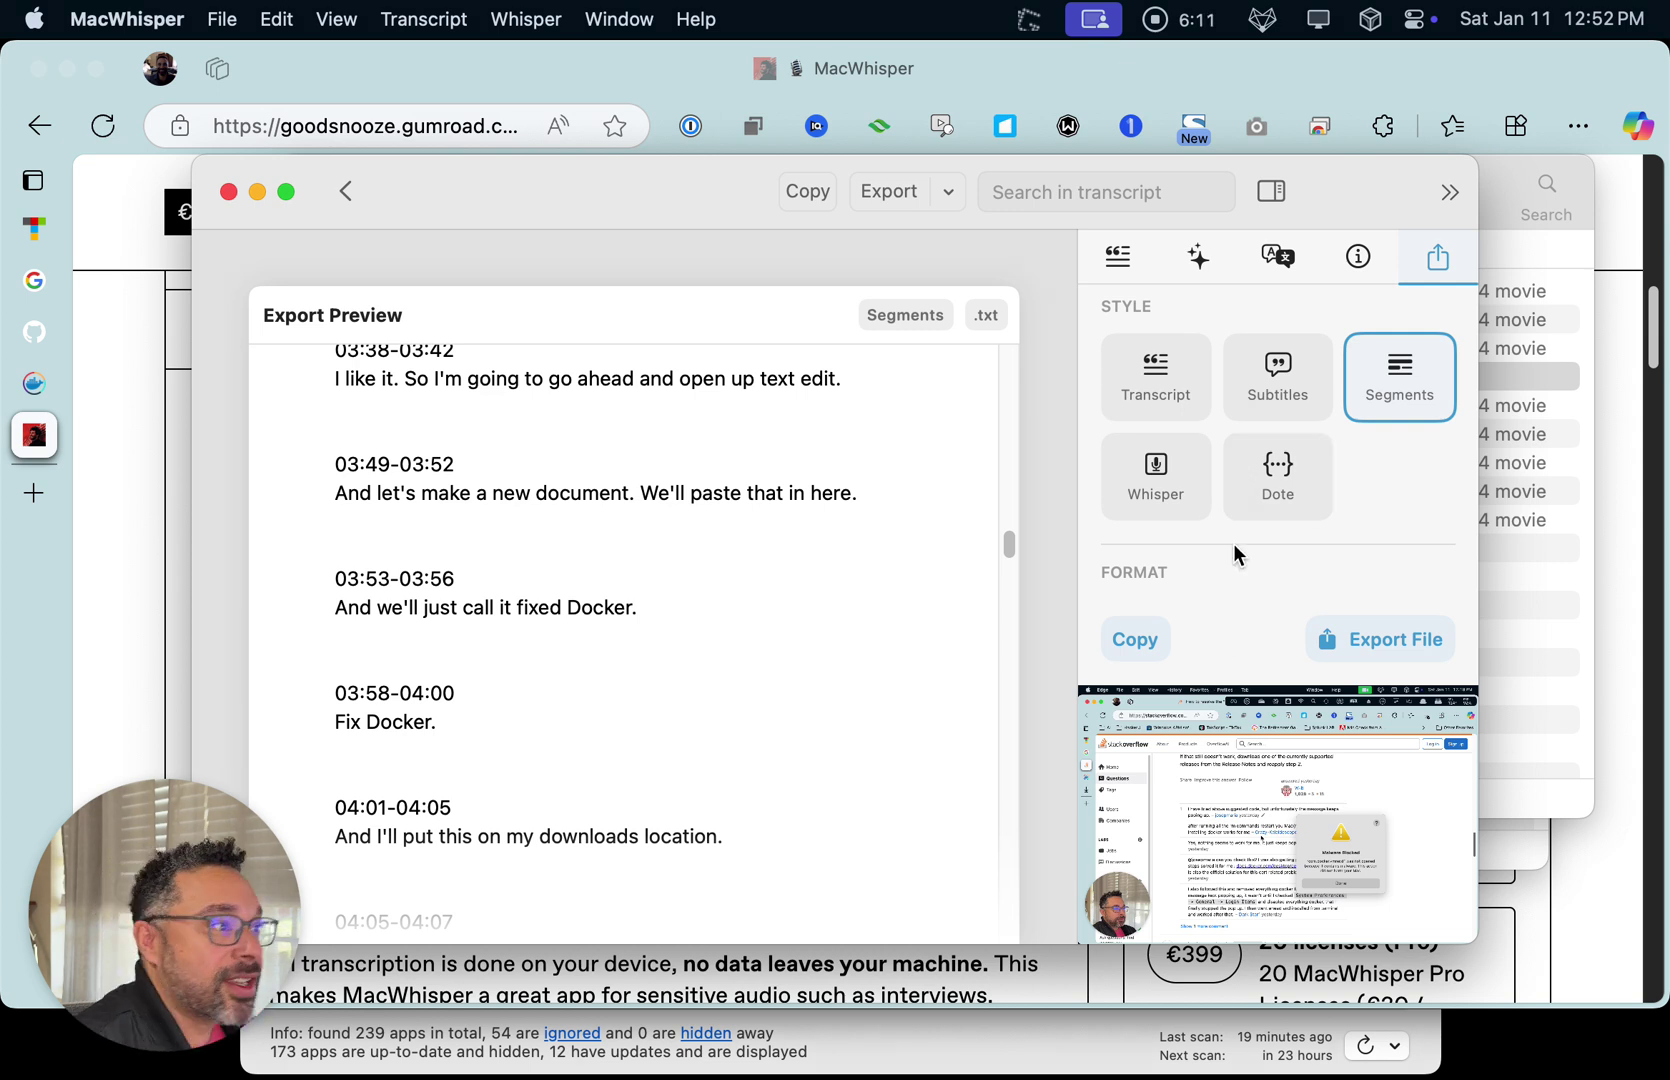
scroll(1196, 523, down, 5)
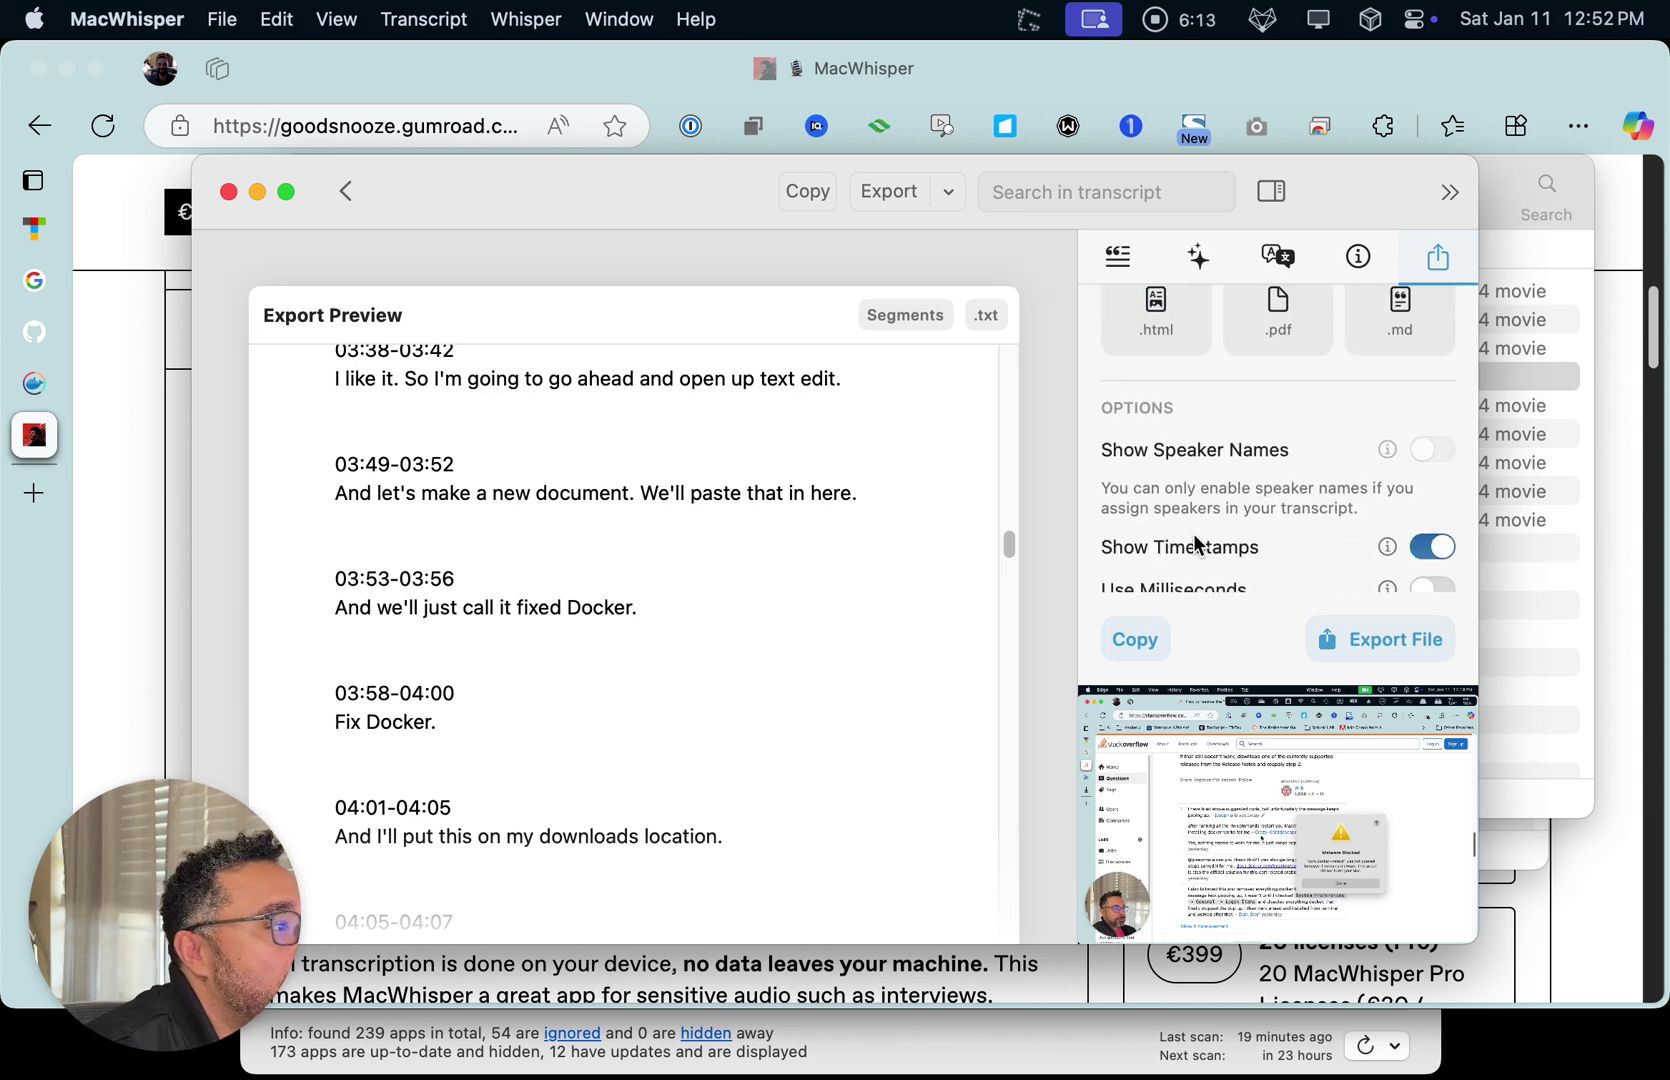
drag(567, 157, 553, 90)
scroll(1251, 412, down, 3)
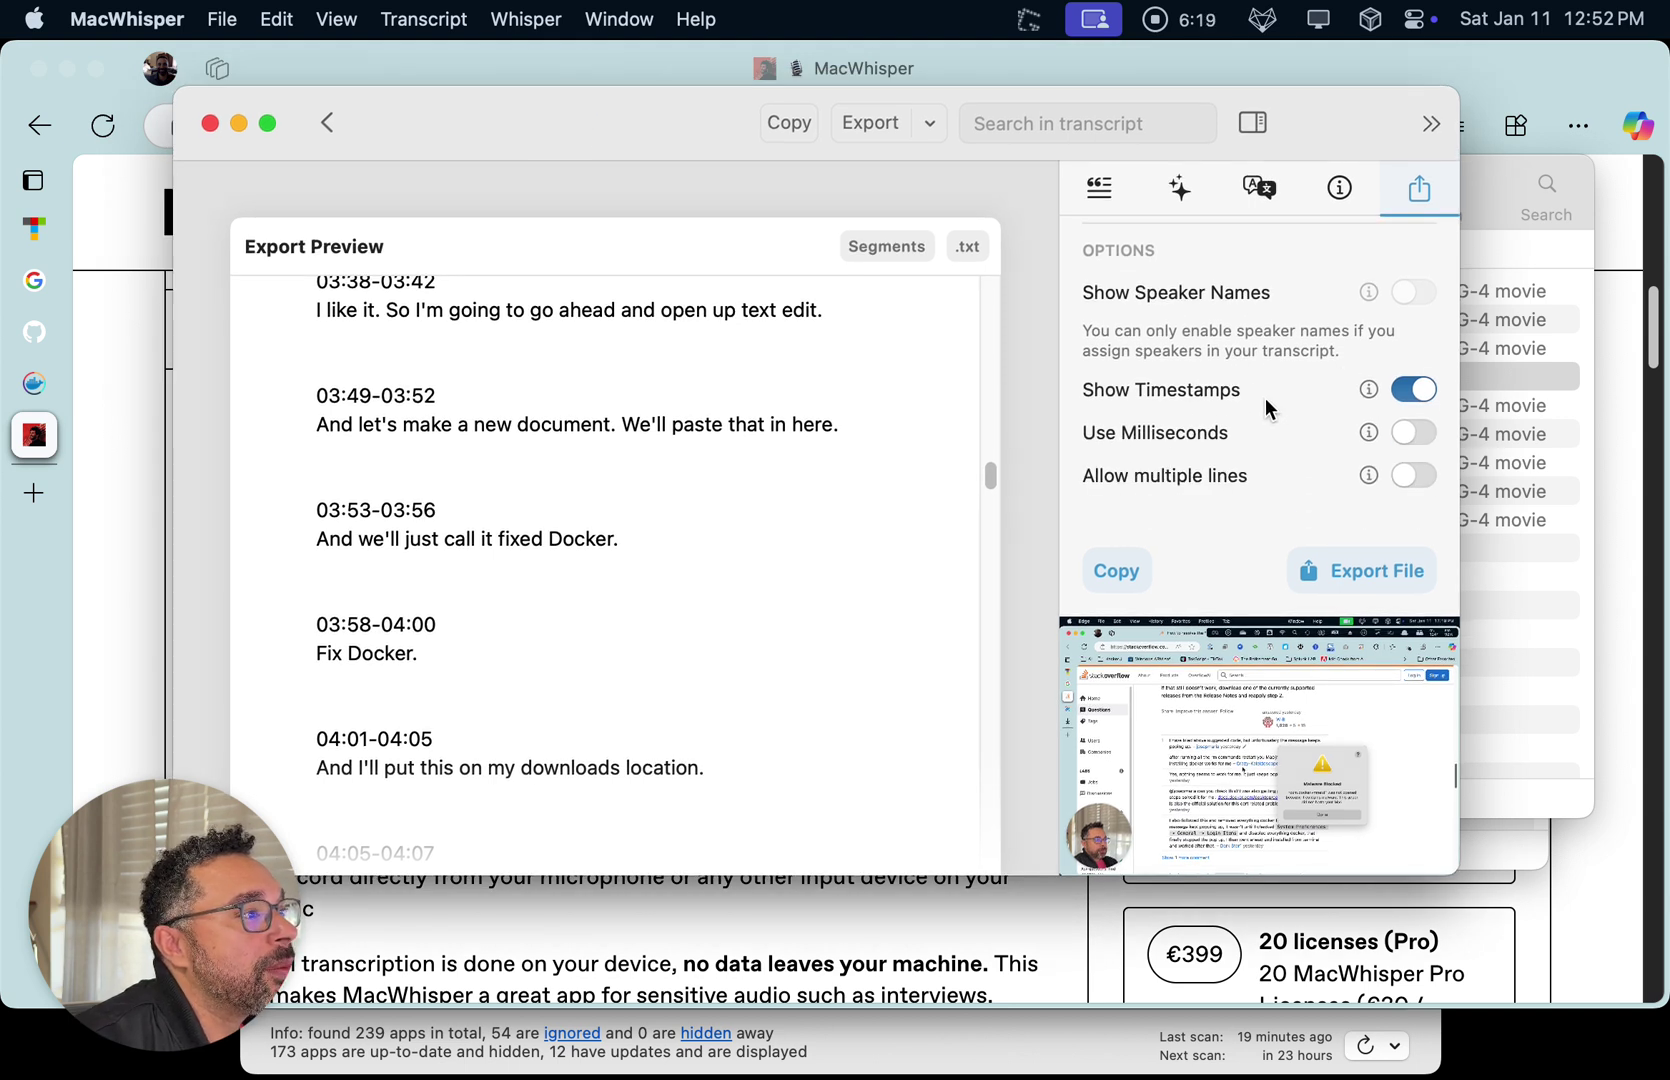
scroll(1239, 393, up, 5)
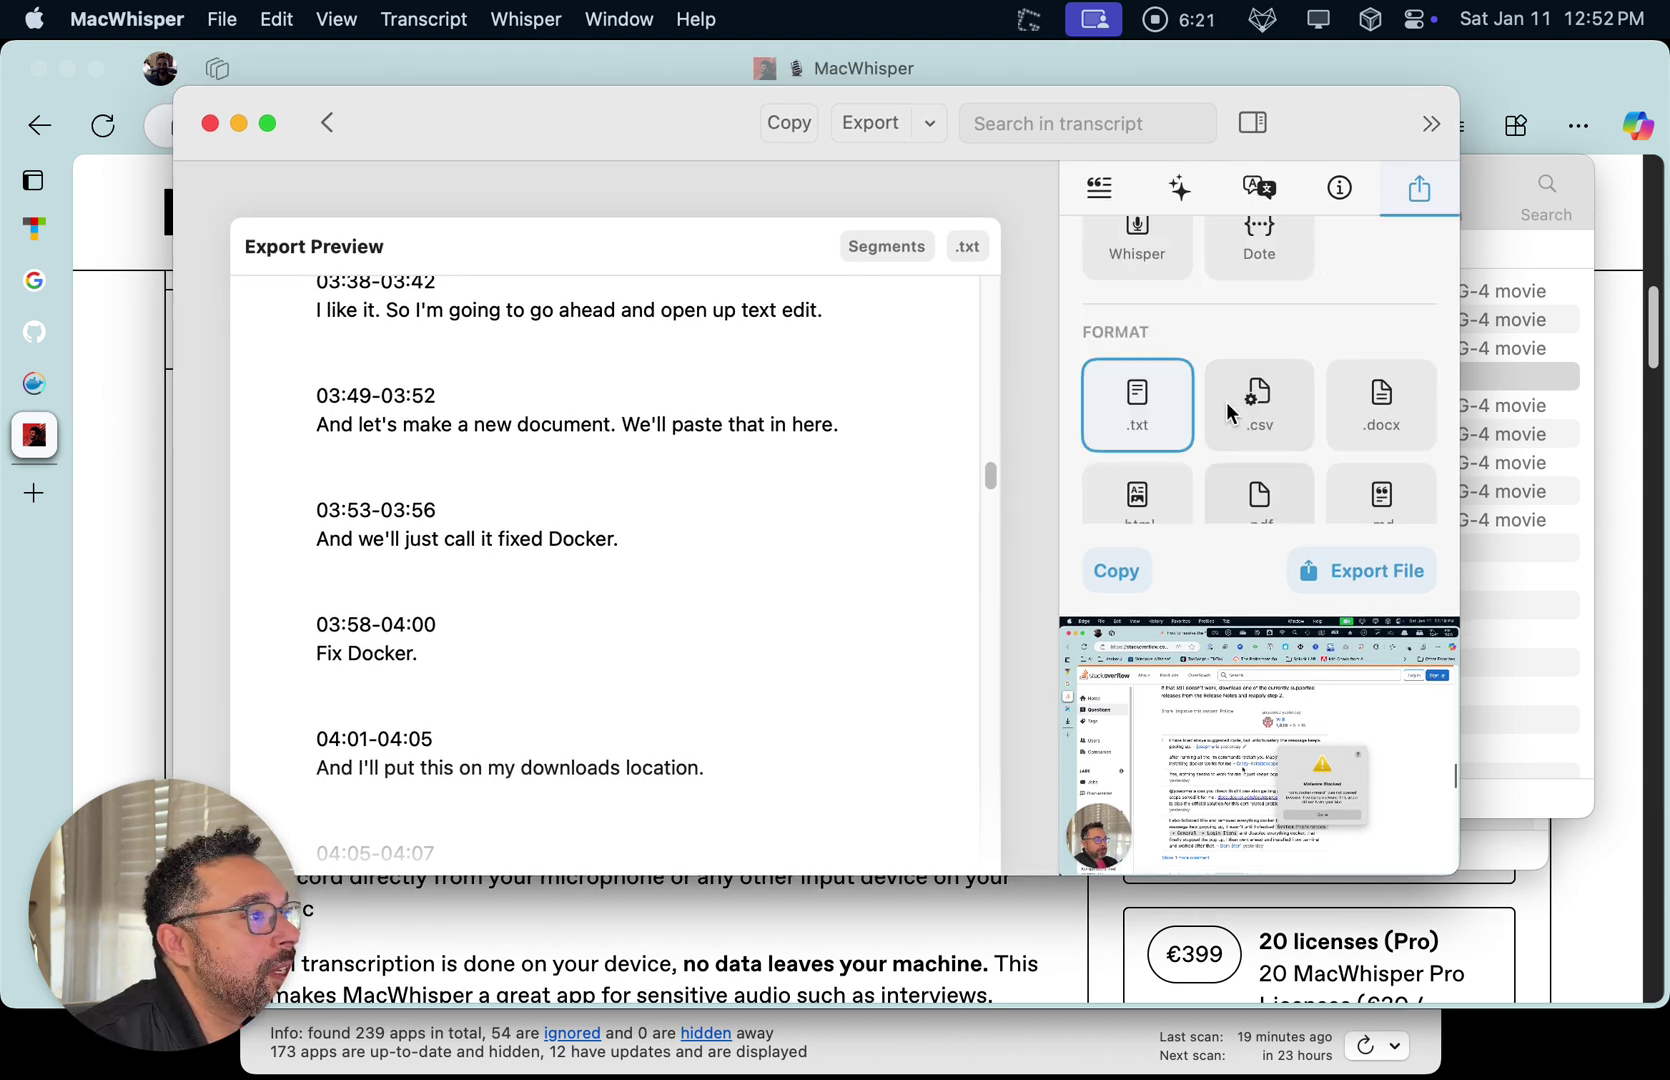
scroll(1226, 402, up, 2)
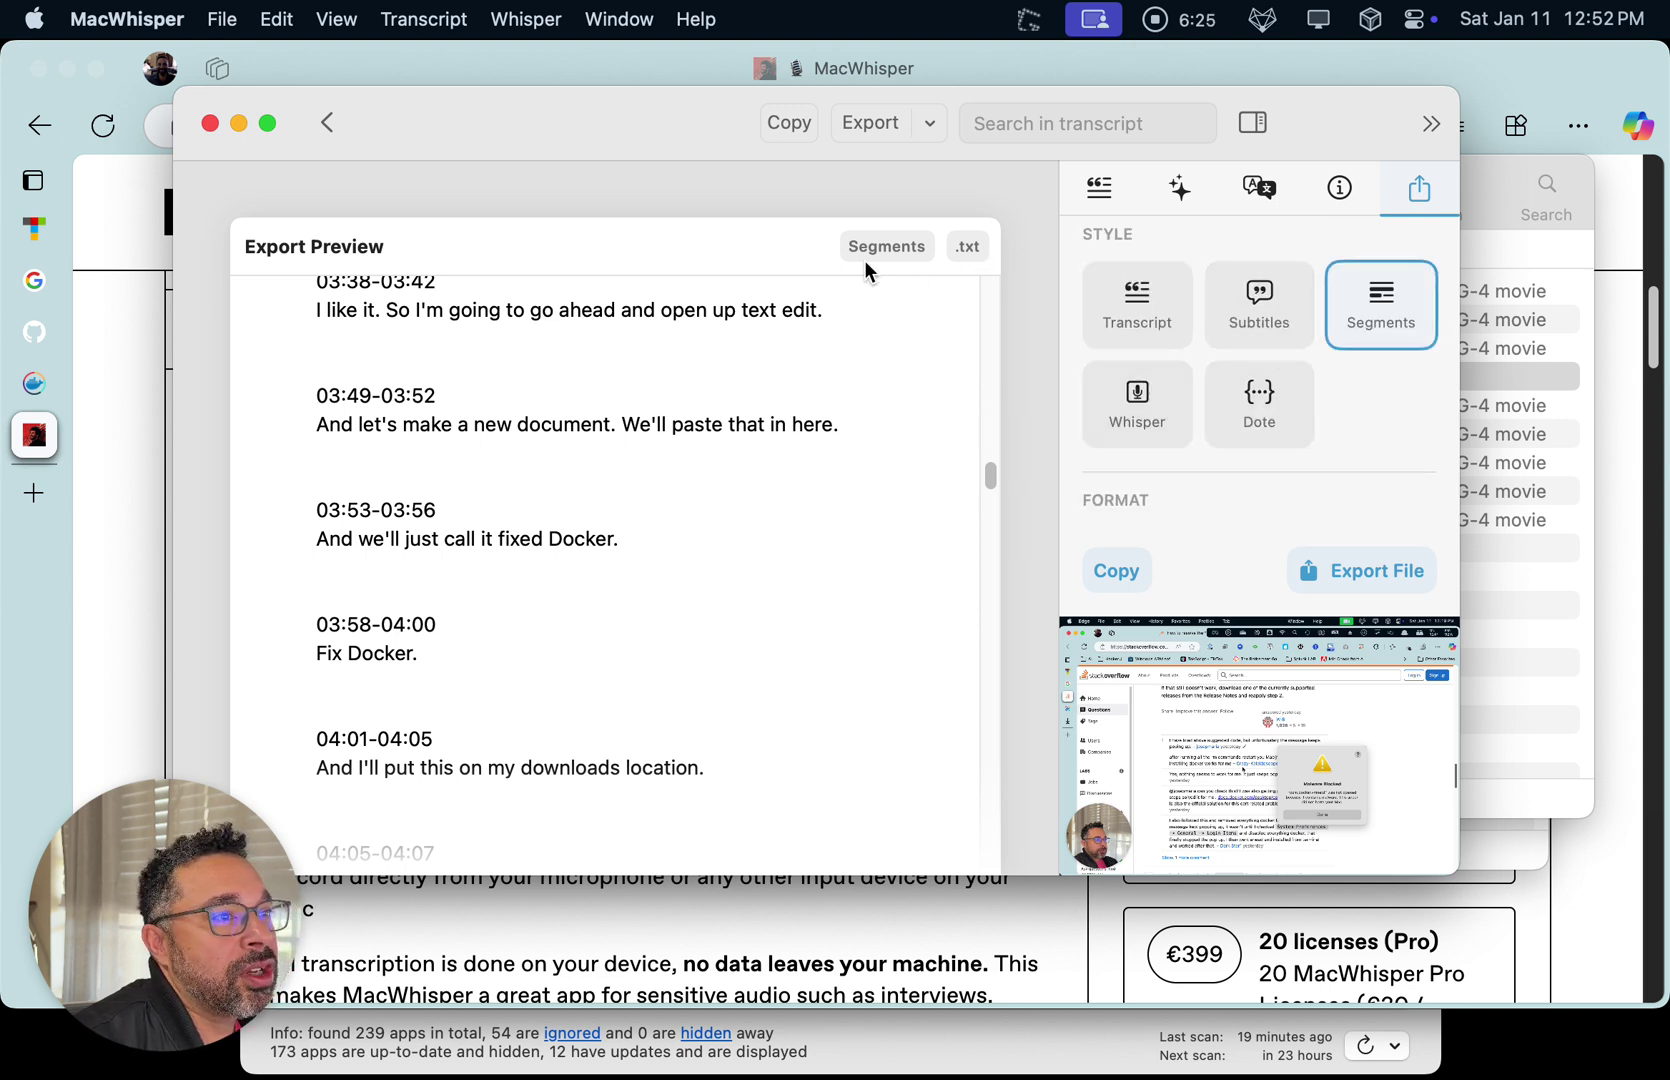
click(967, 252)
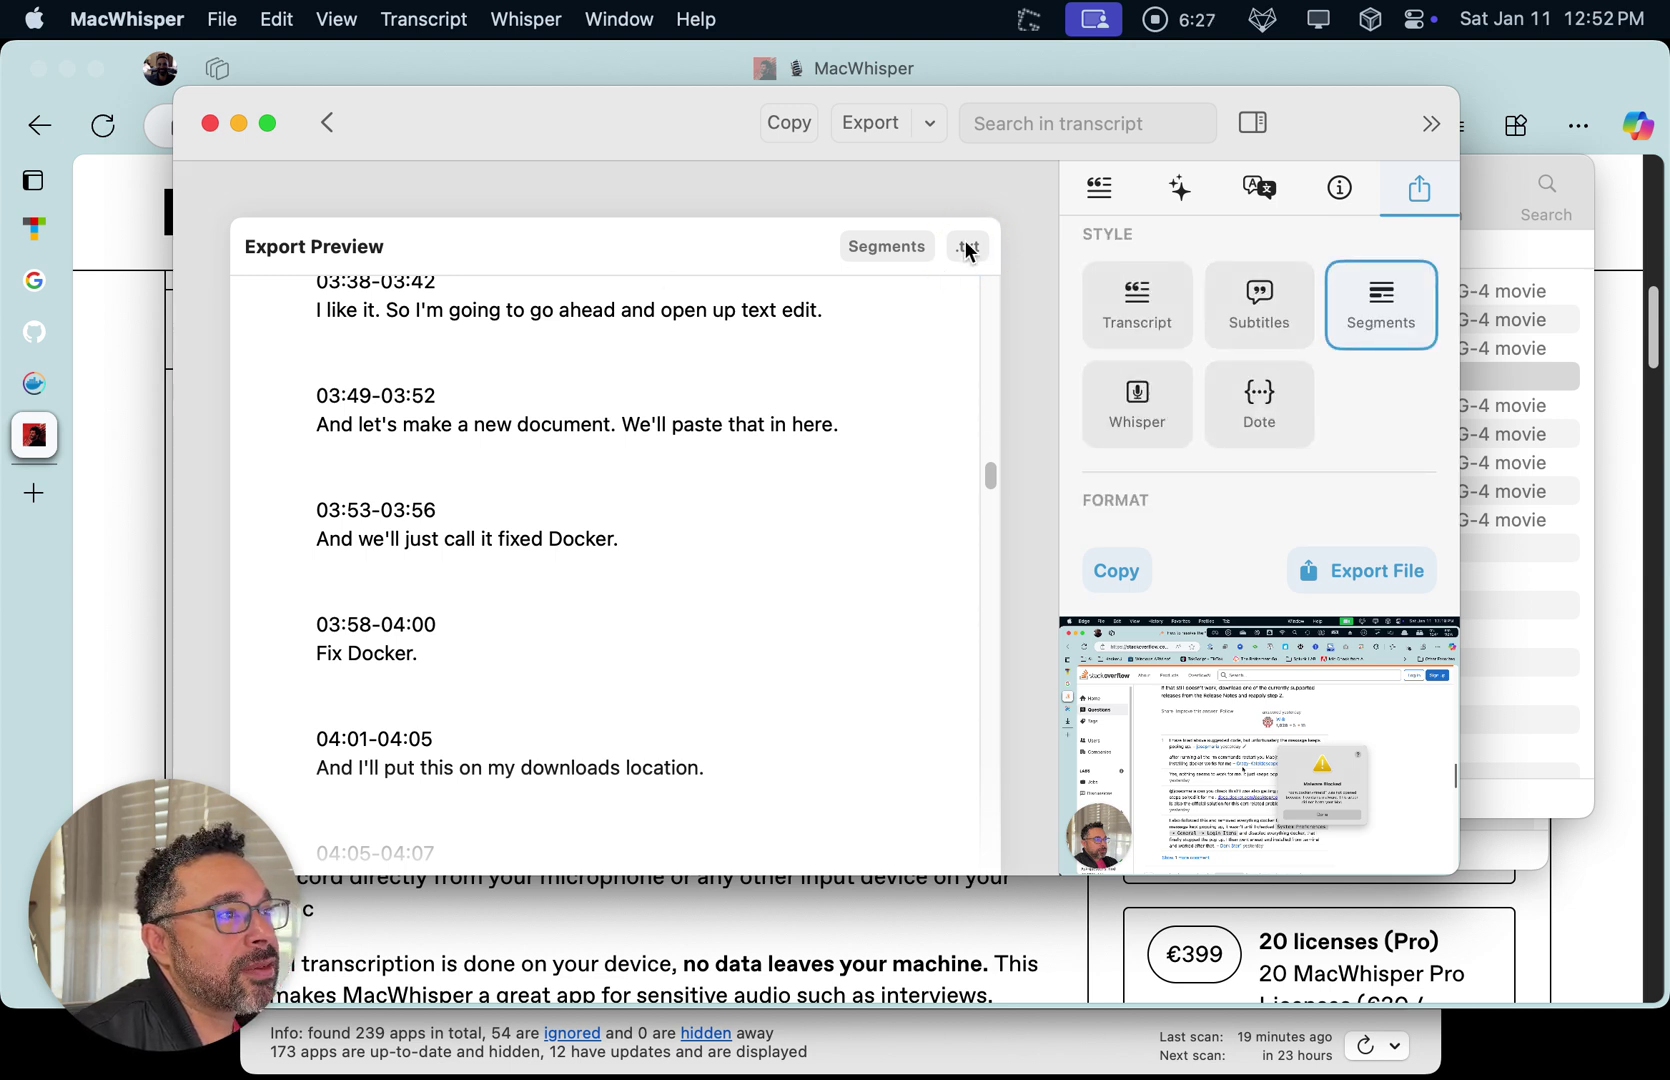
Export the segments transcript as a .txt file into the Tutorials folder
click(933, 125)
mouse_move(990, 174)
click(1127, 180)
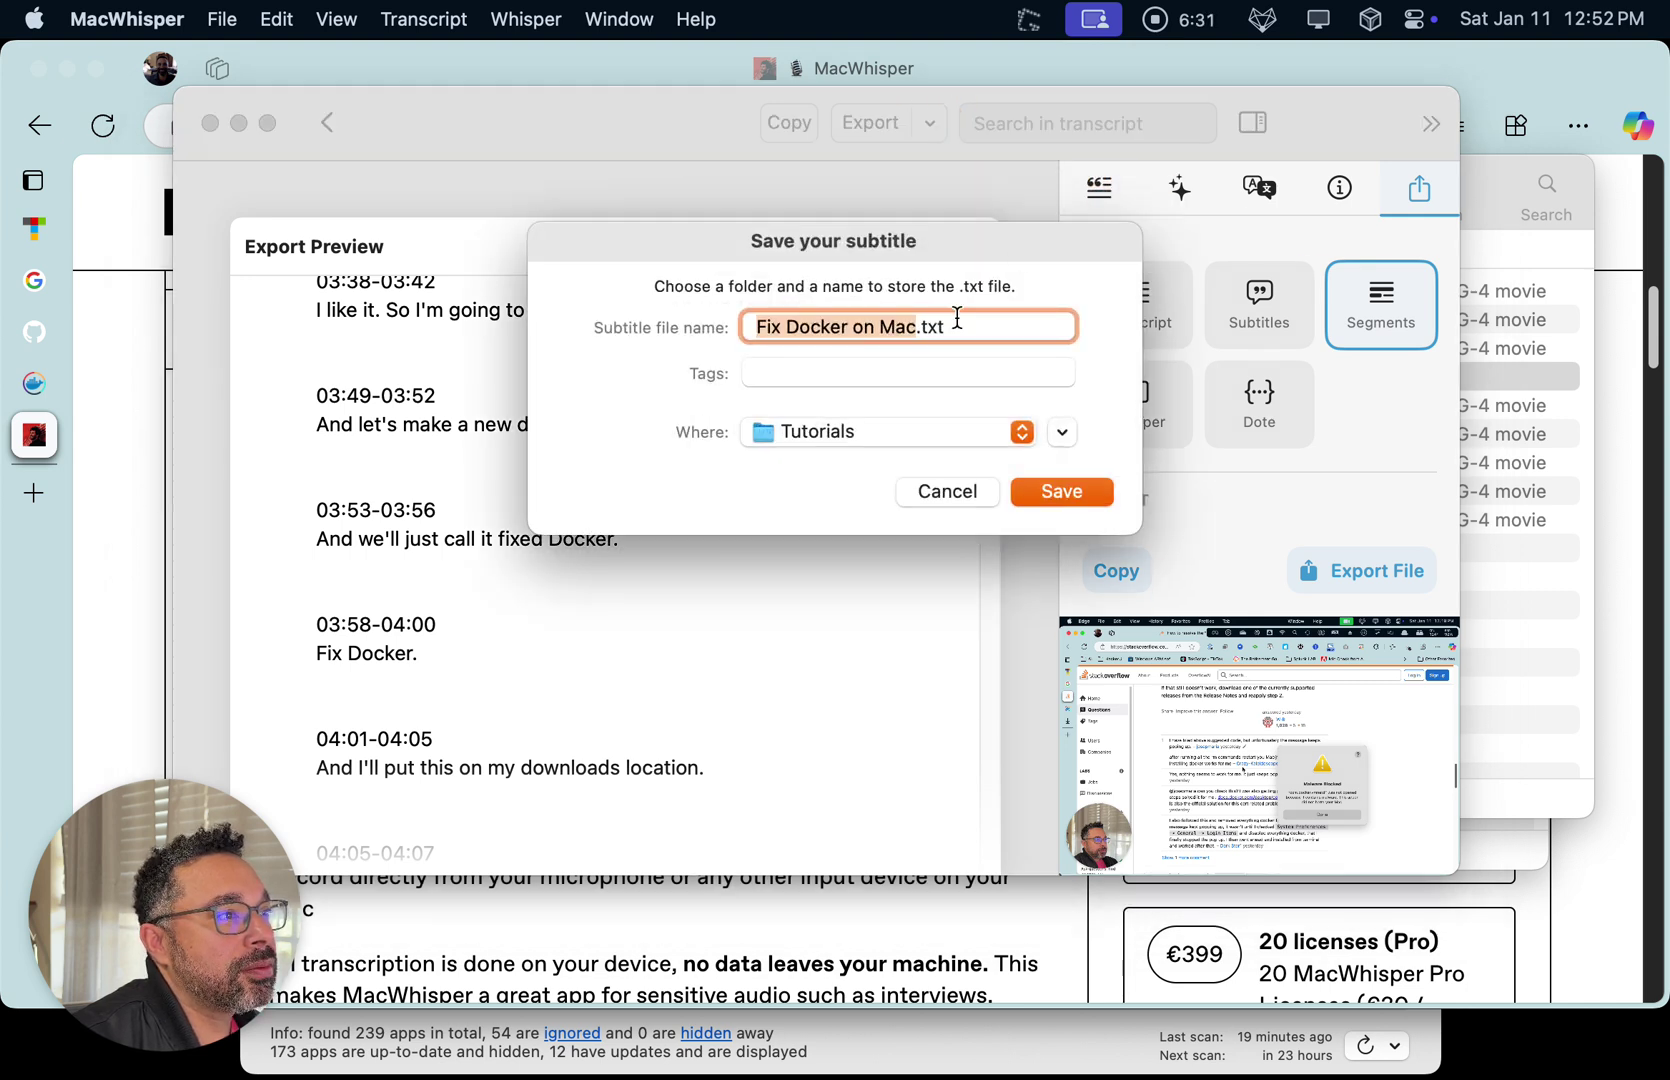
click(922, 323)
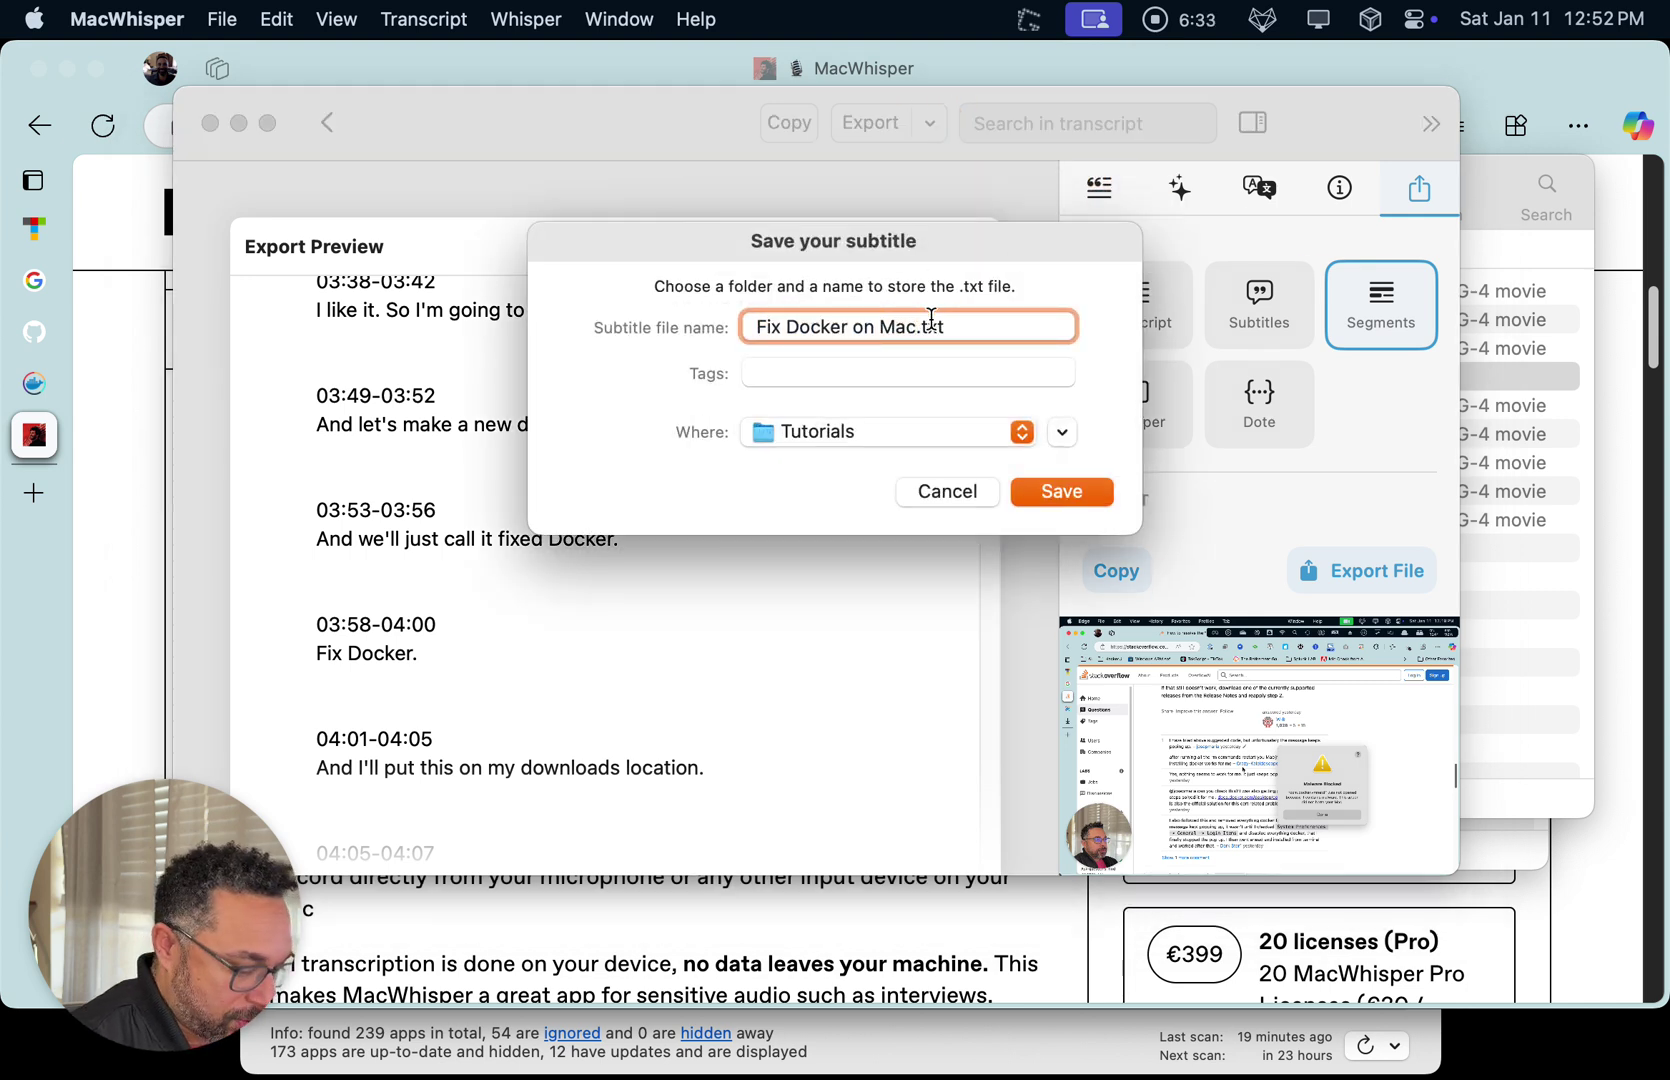
click(1074, 497)
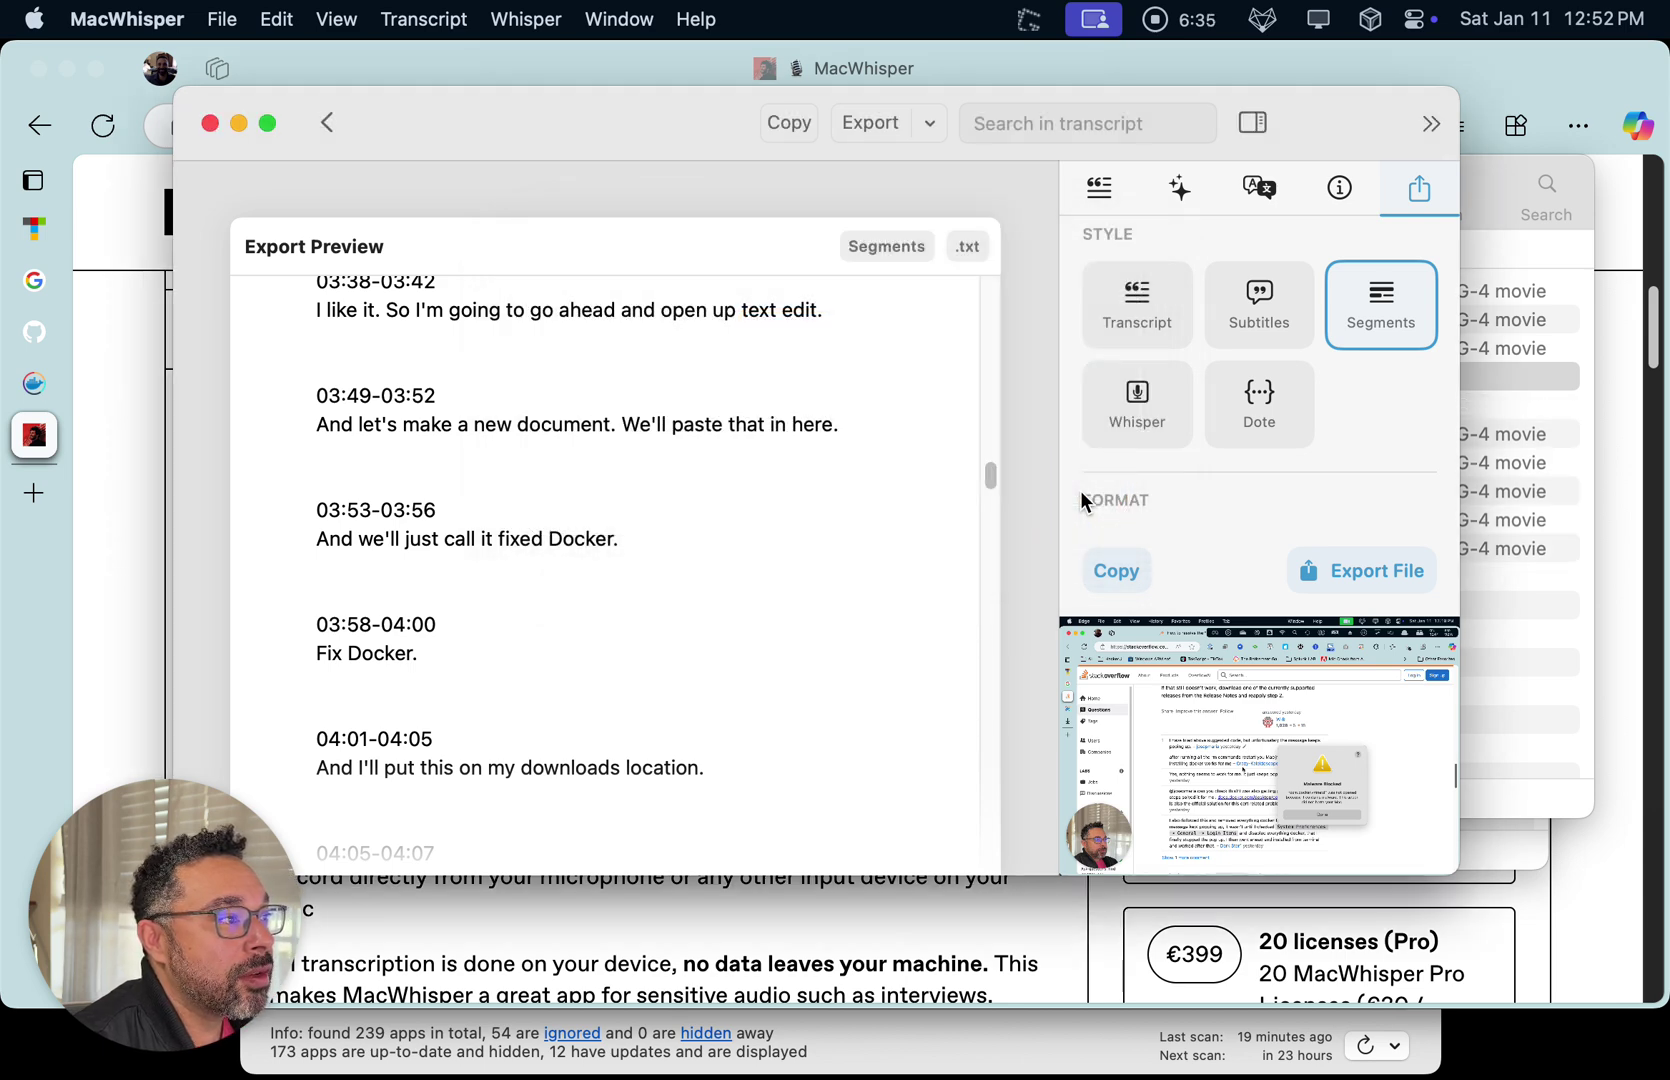
Quick Look Fix Docker on Mac.txt in Tutorials, scroll through the plain transcript, then return to MacWhisper
click(1525, 688)
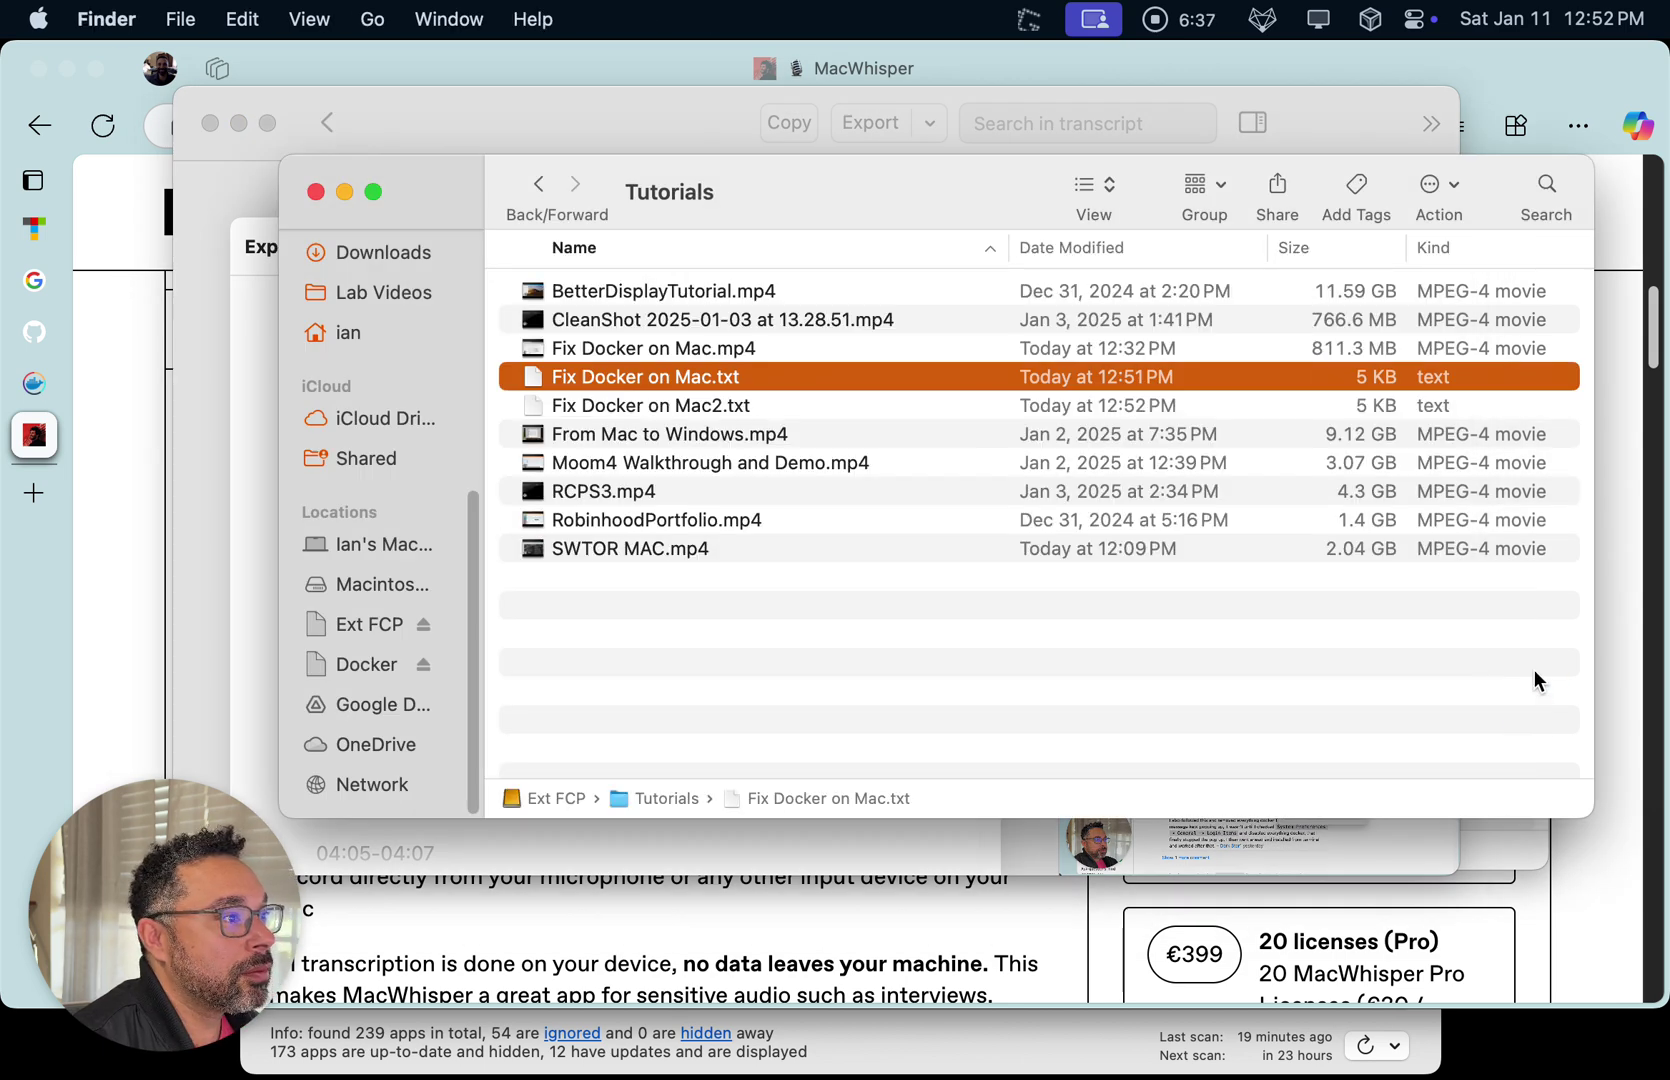
key(space)
scroll(720, 496, down, 20)
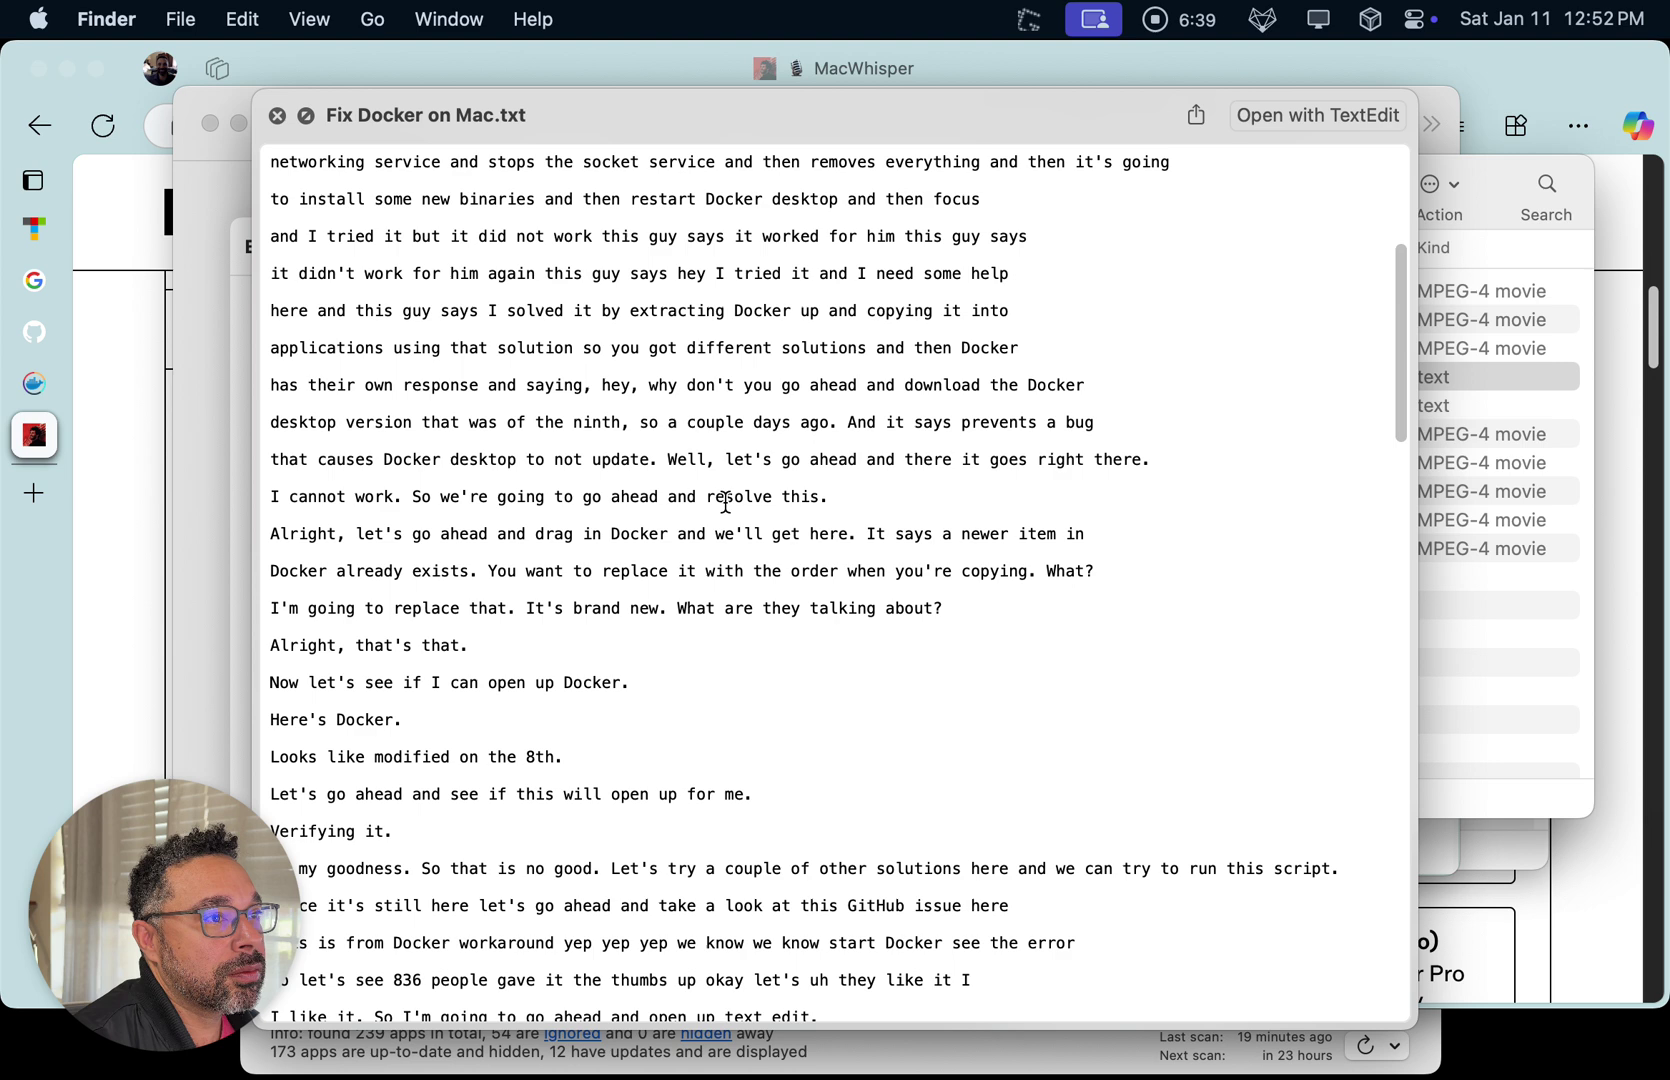
scroll(684, 666, down, 10)
scroll(675, 680, up, 8)
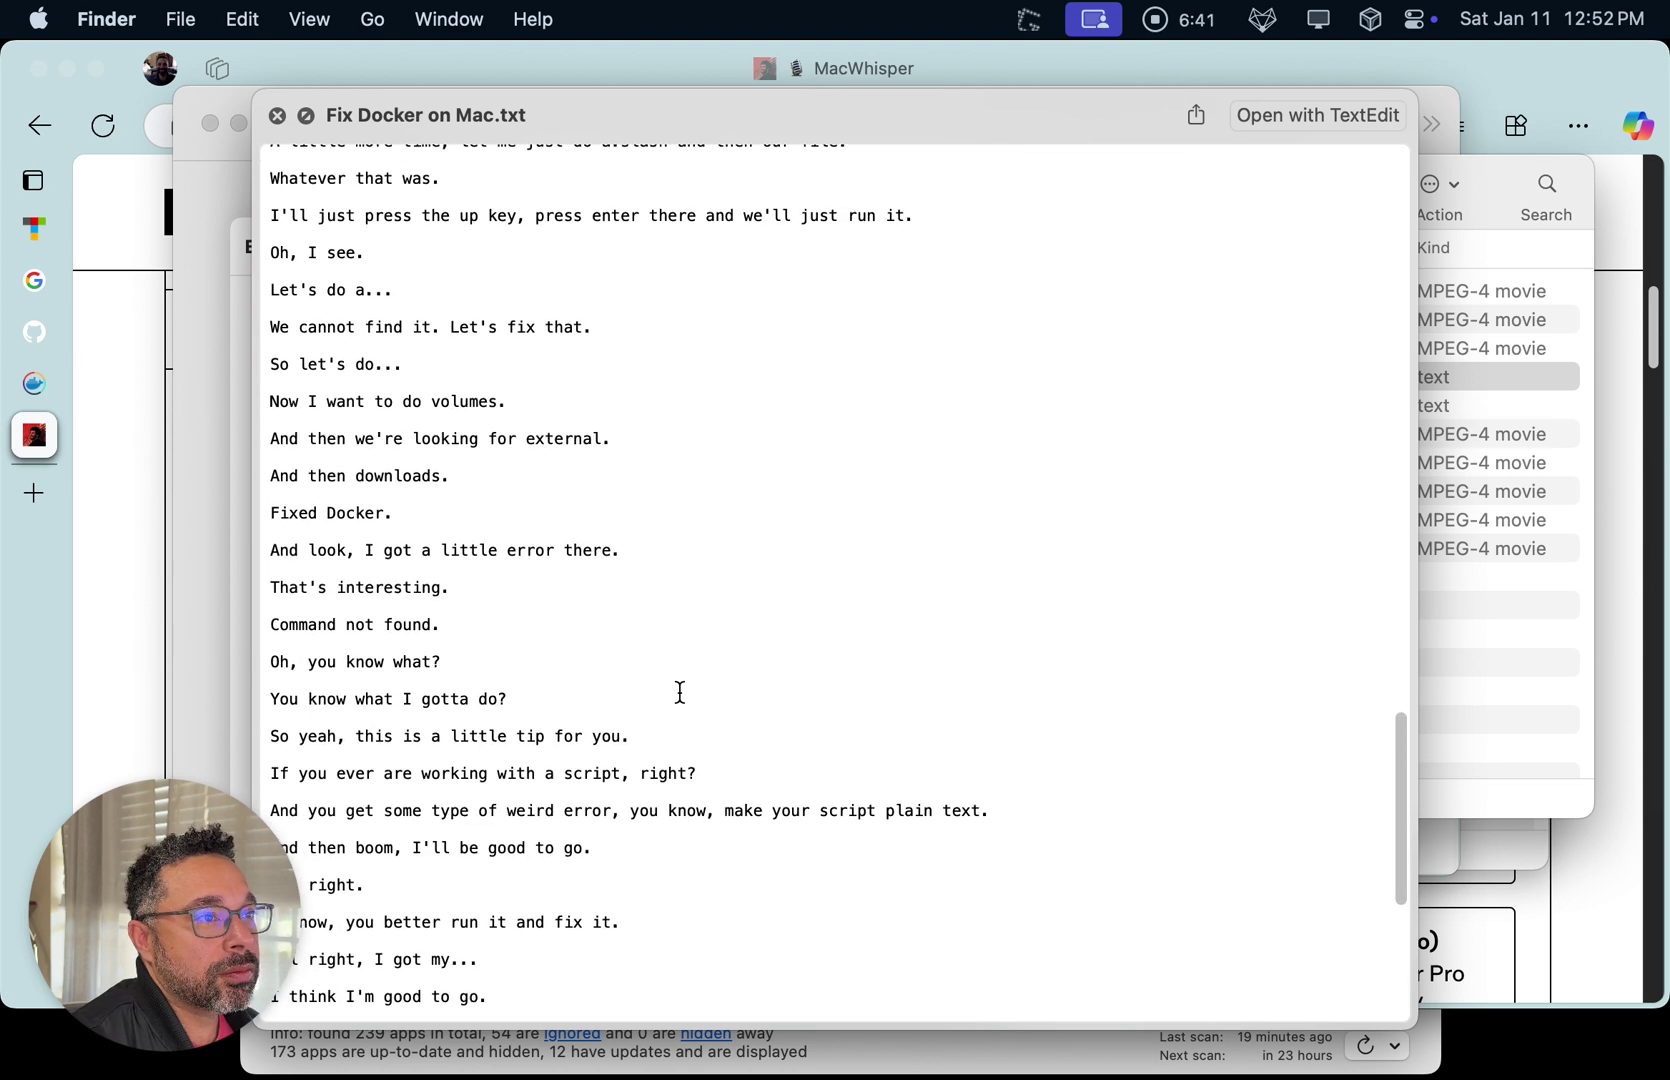
scroll(662, 661, up, 5)
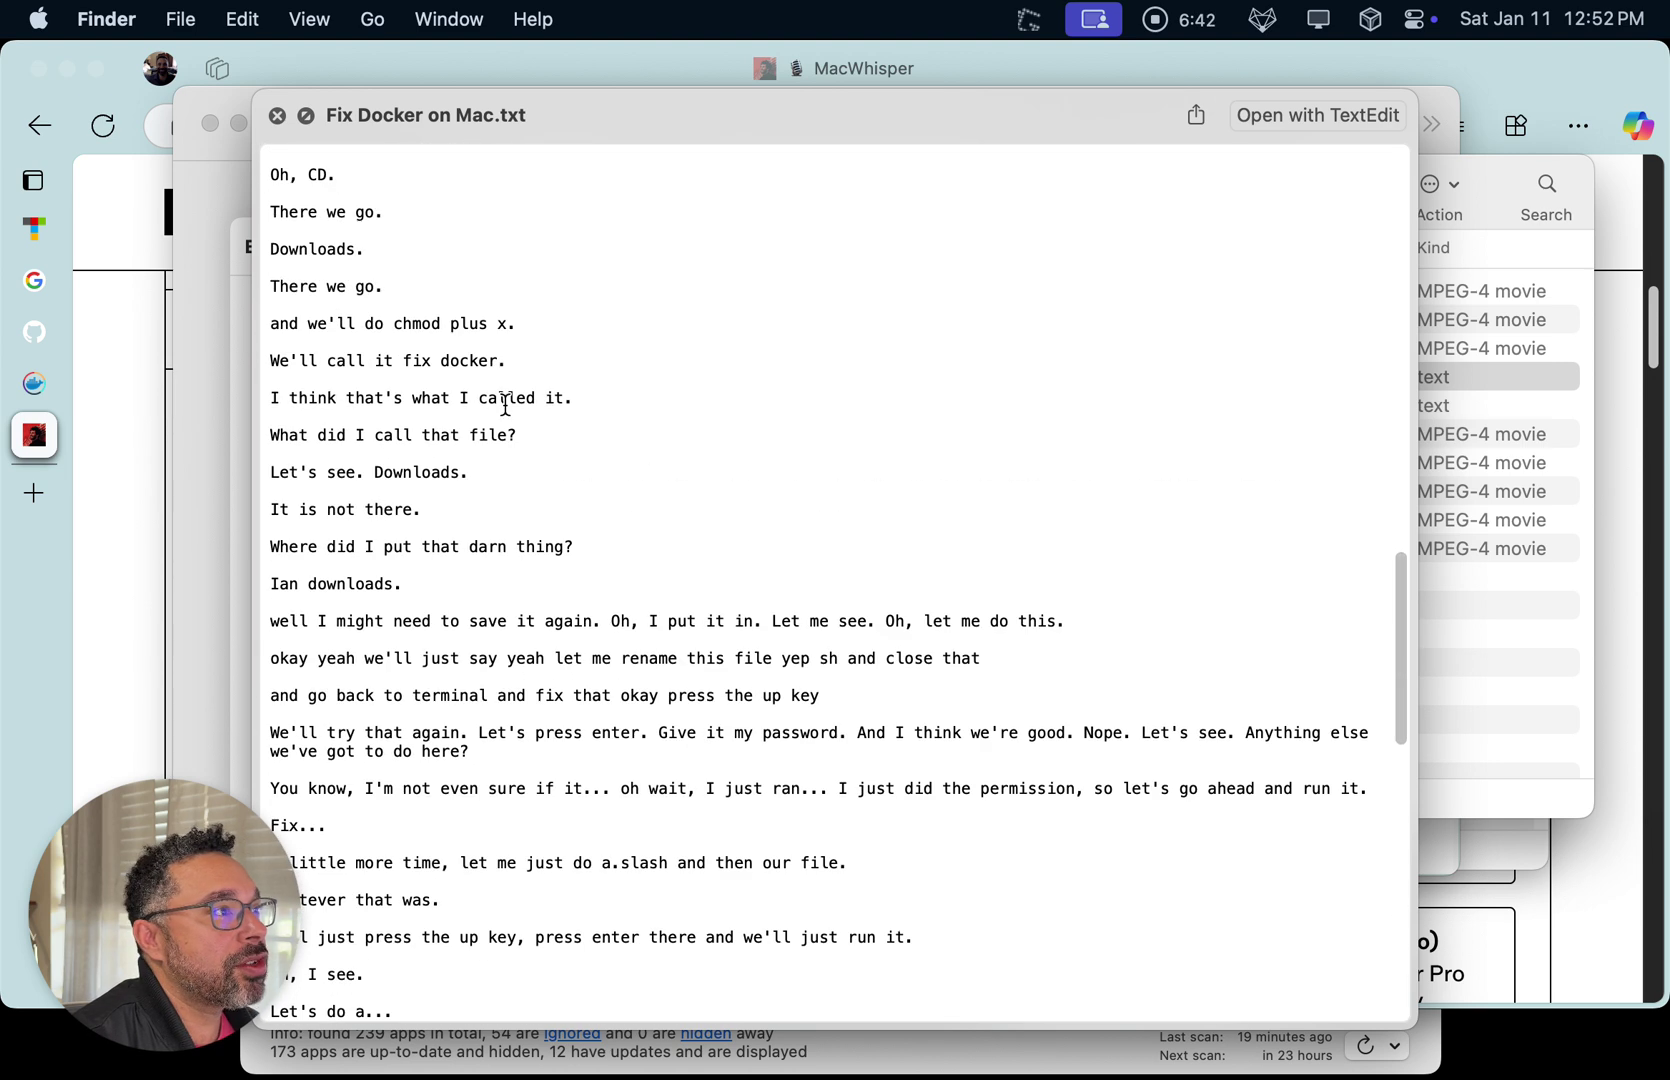
click(277, 116)
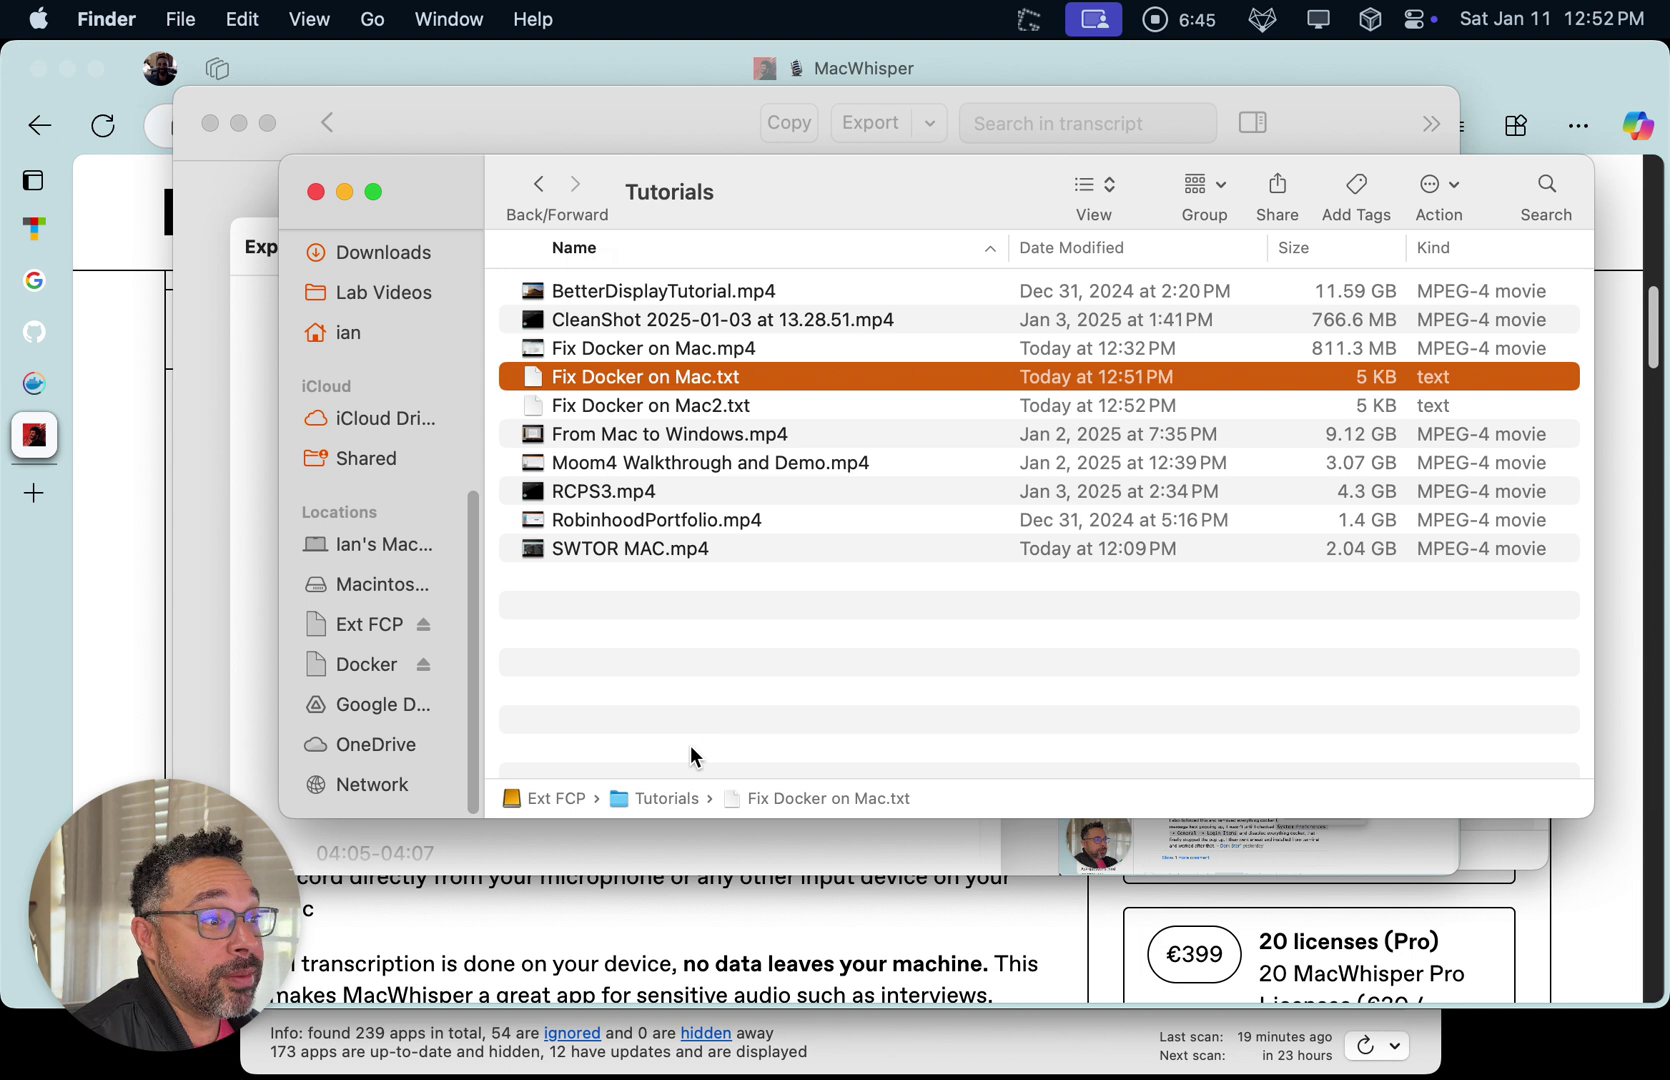
click(791, 855)
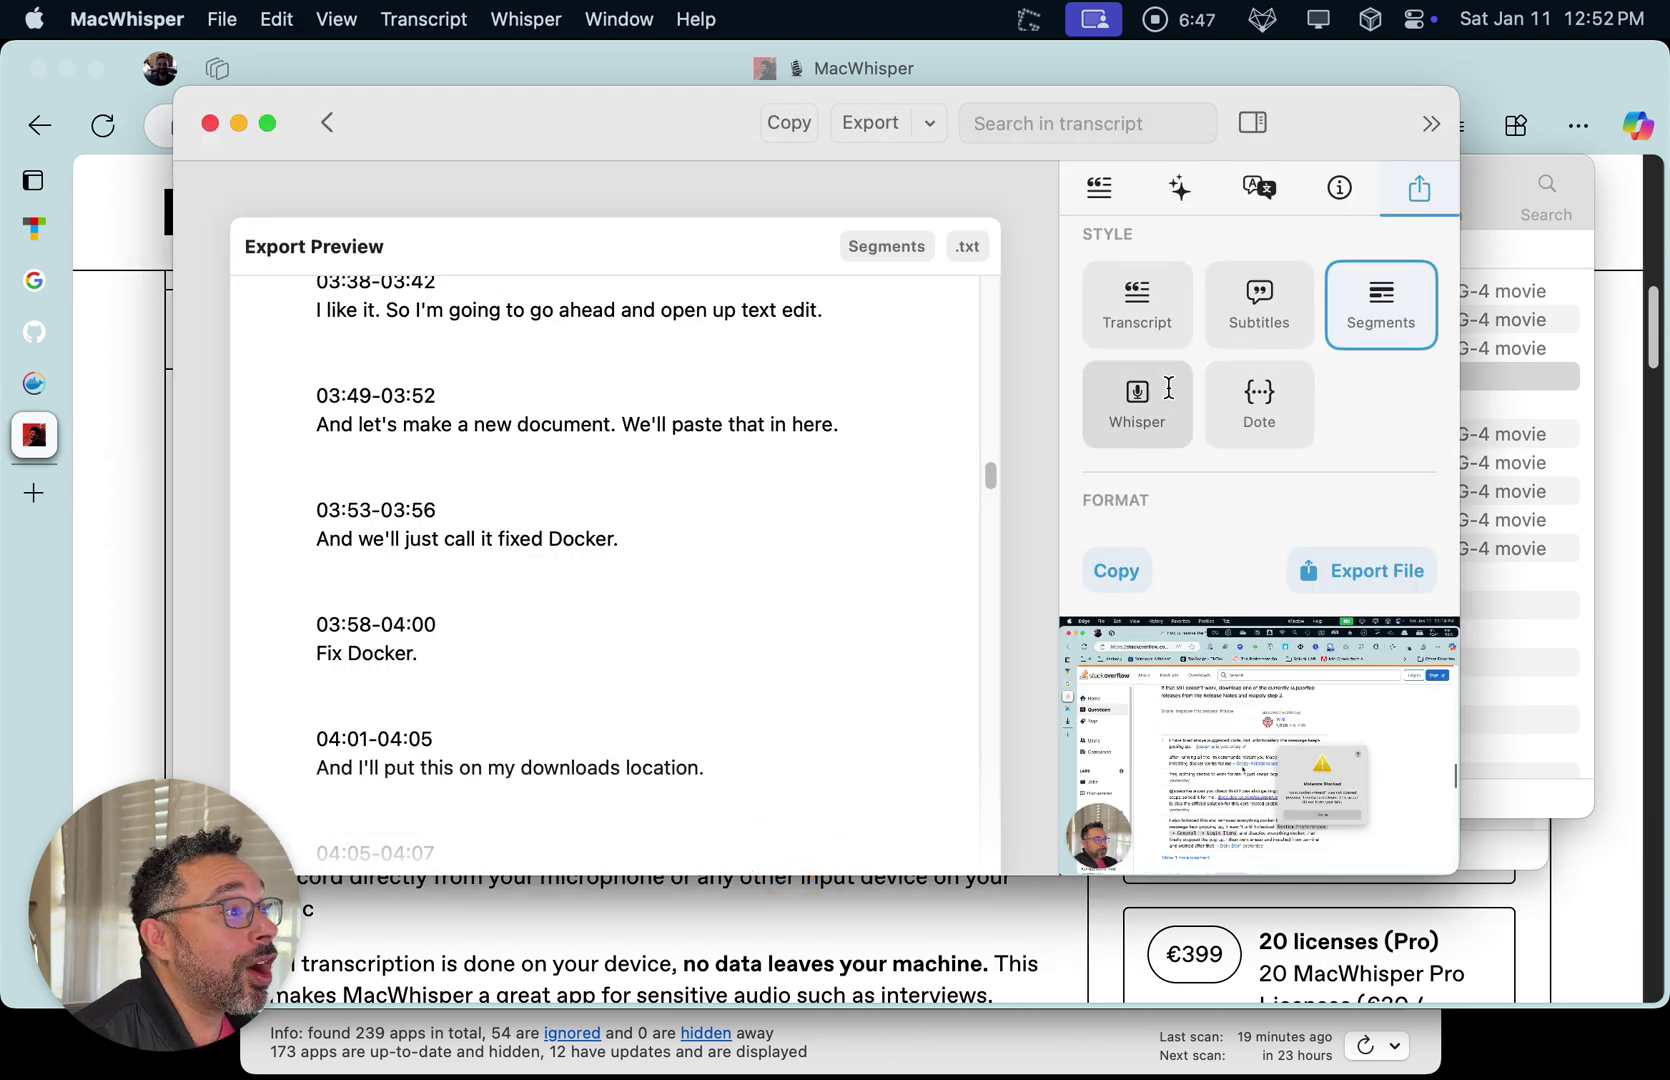
Toggle Show Timestamps off and back on in the export settings
scroll(1222, 478, down, 5)
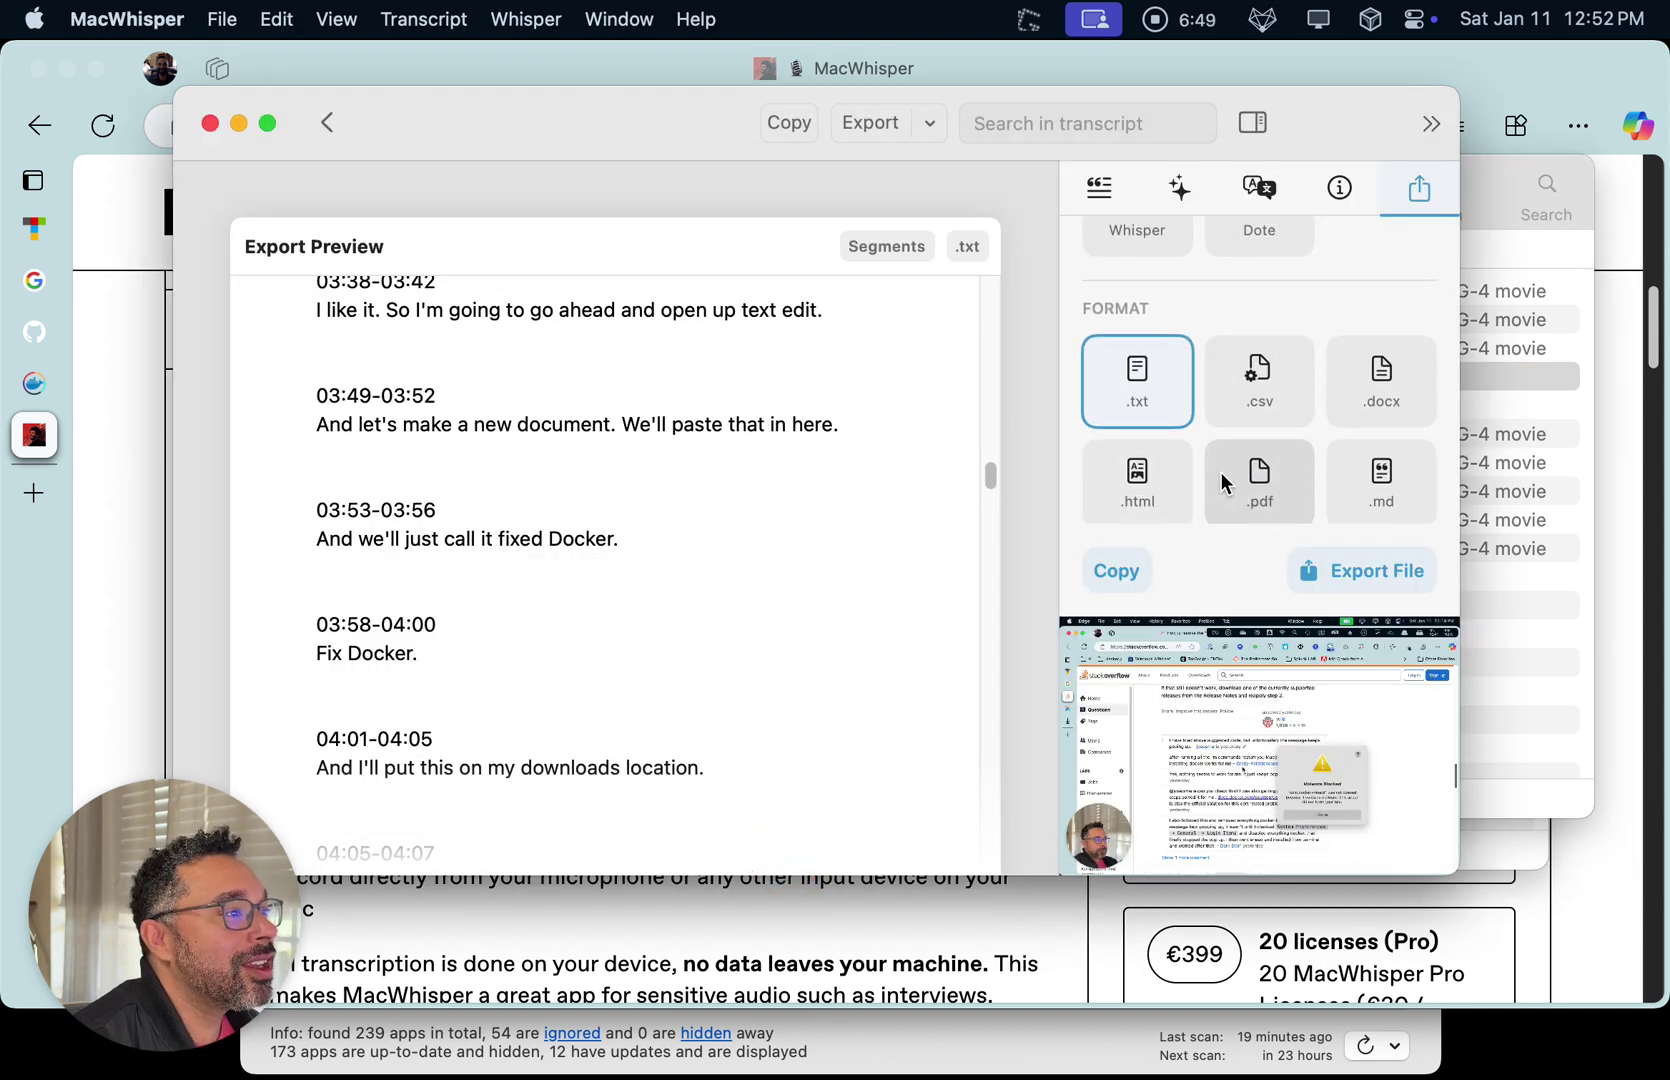
scroll(1219, 470, down, 1)
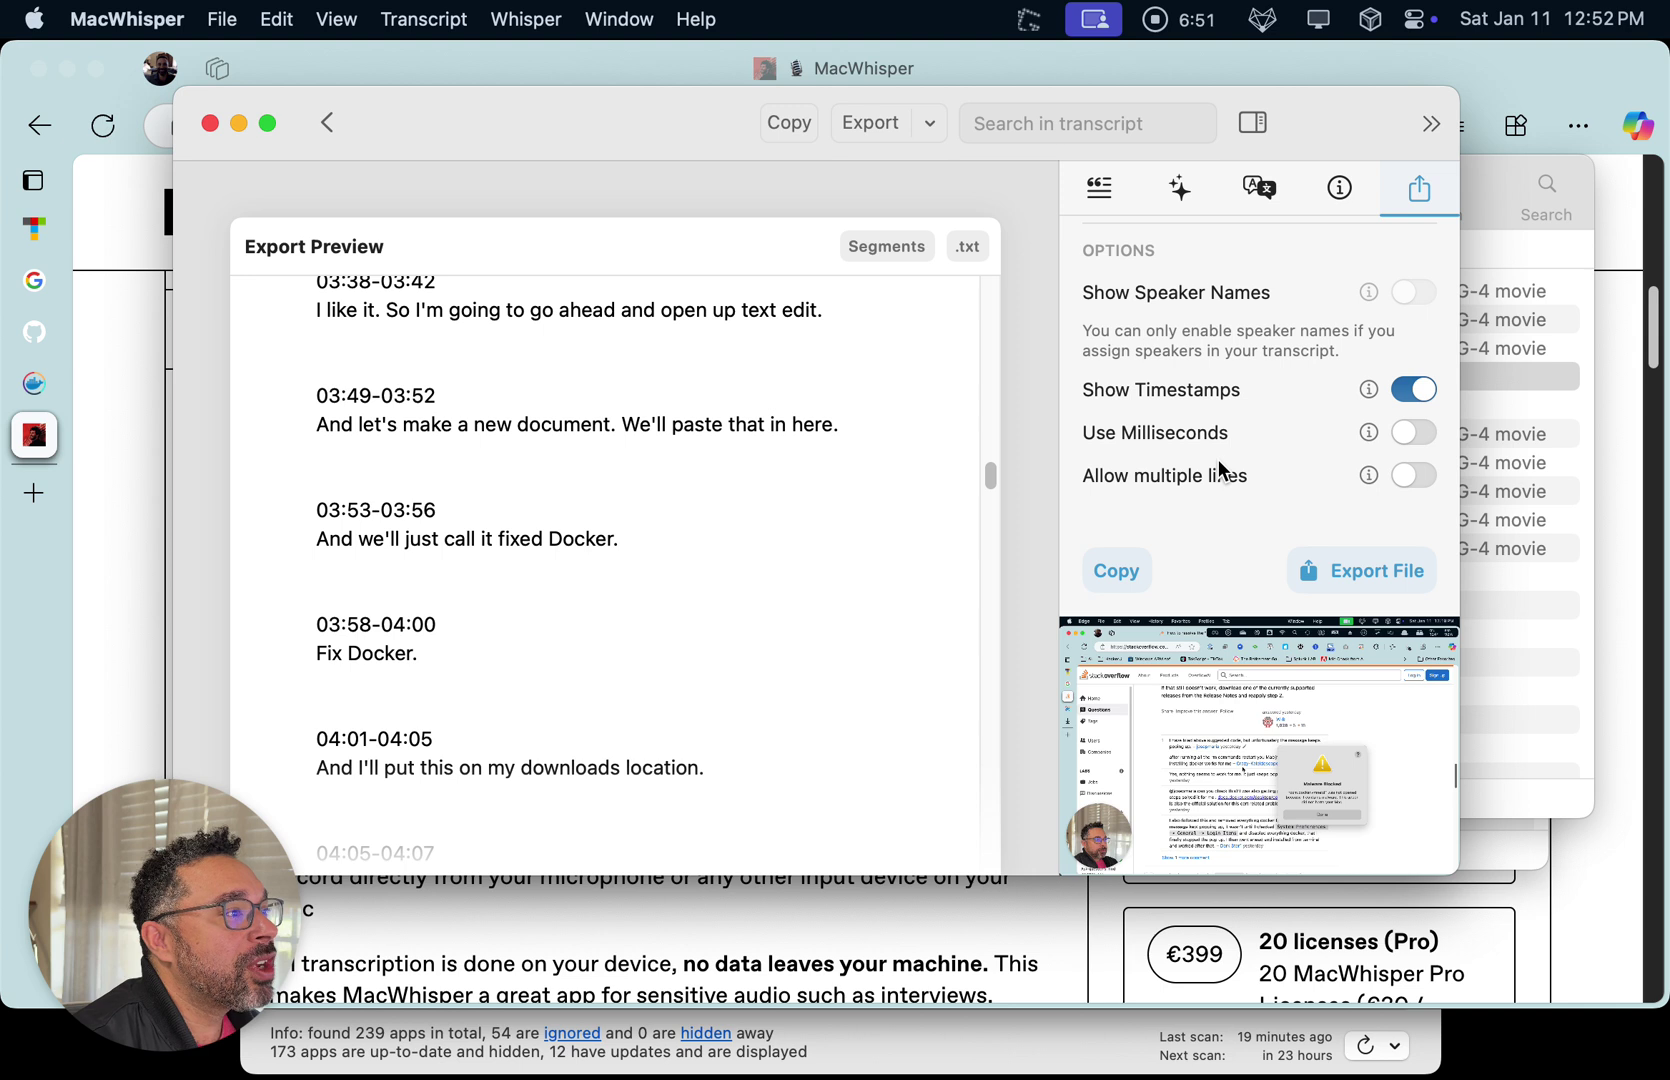
click(1406, 388)
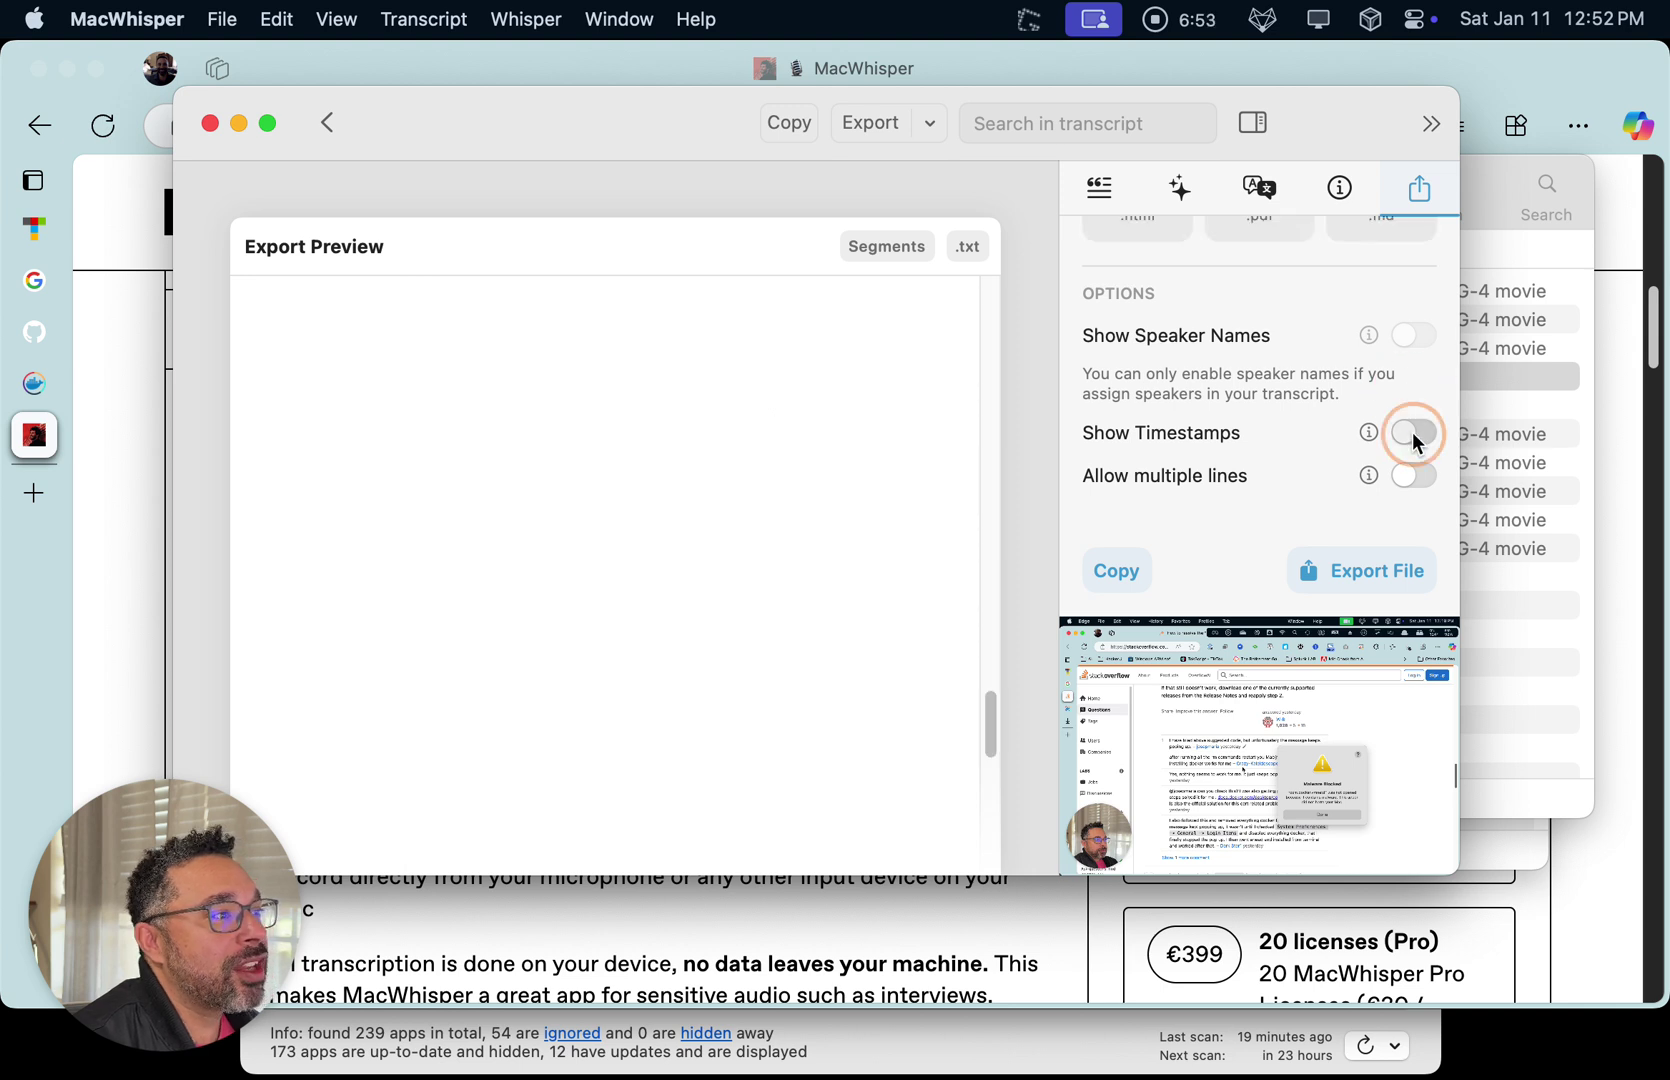
click(1410, 432)
scroll(1266, 414, up, 5)
scroll(1266, 425, up, 2)
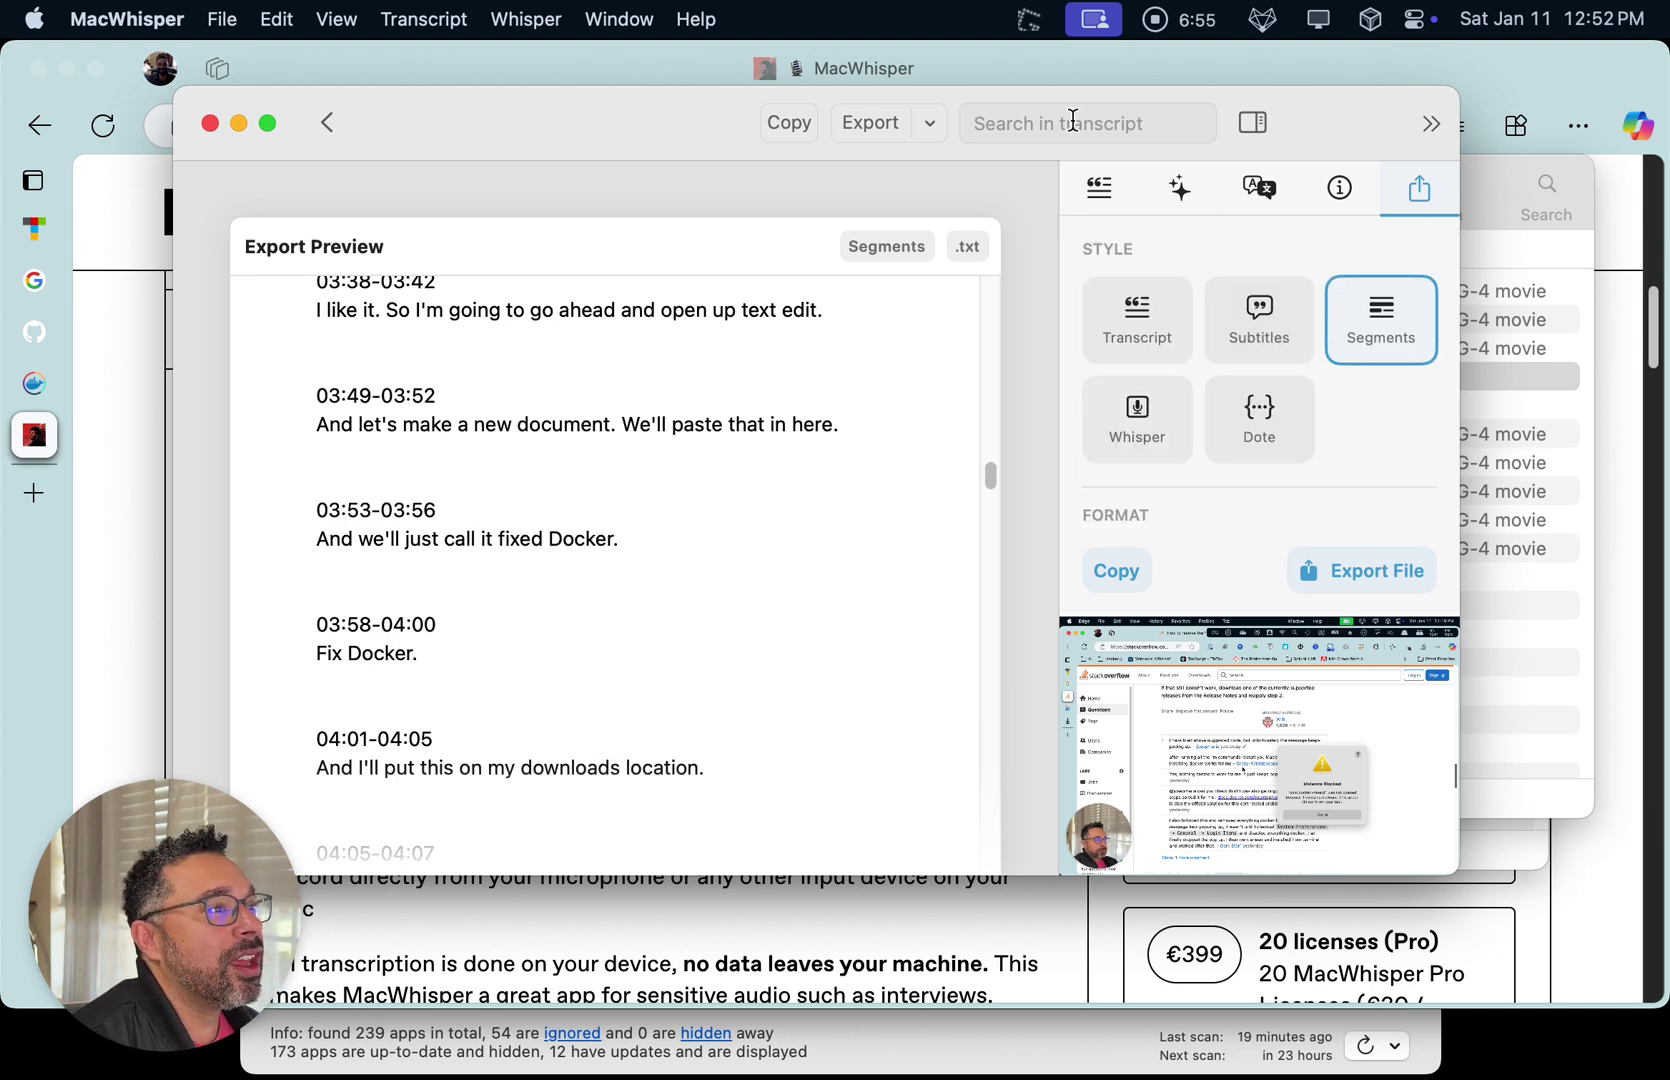
Export Segments as .txt, naming the file Fix Docker on Mac3.txt in Tutorials
click(932, 123)
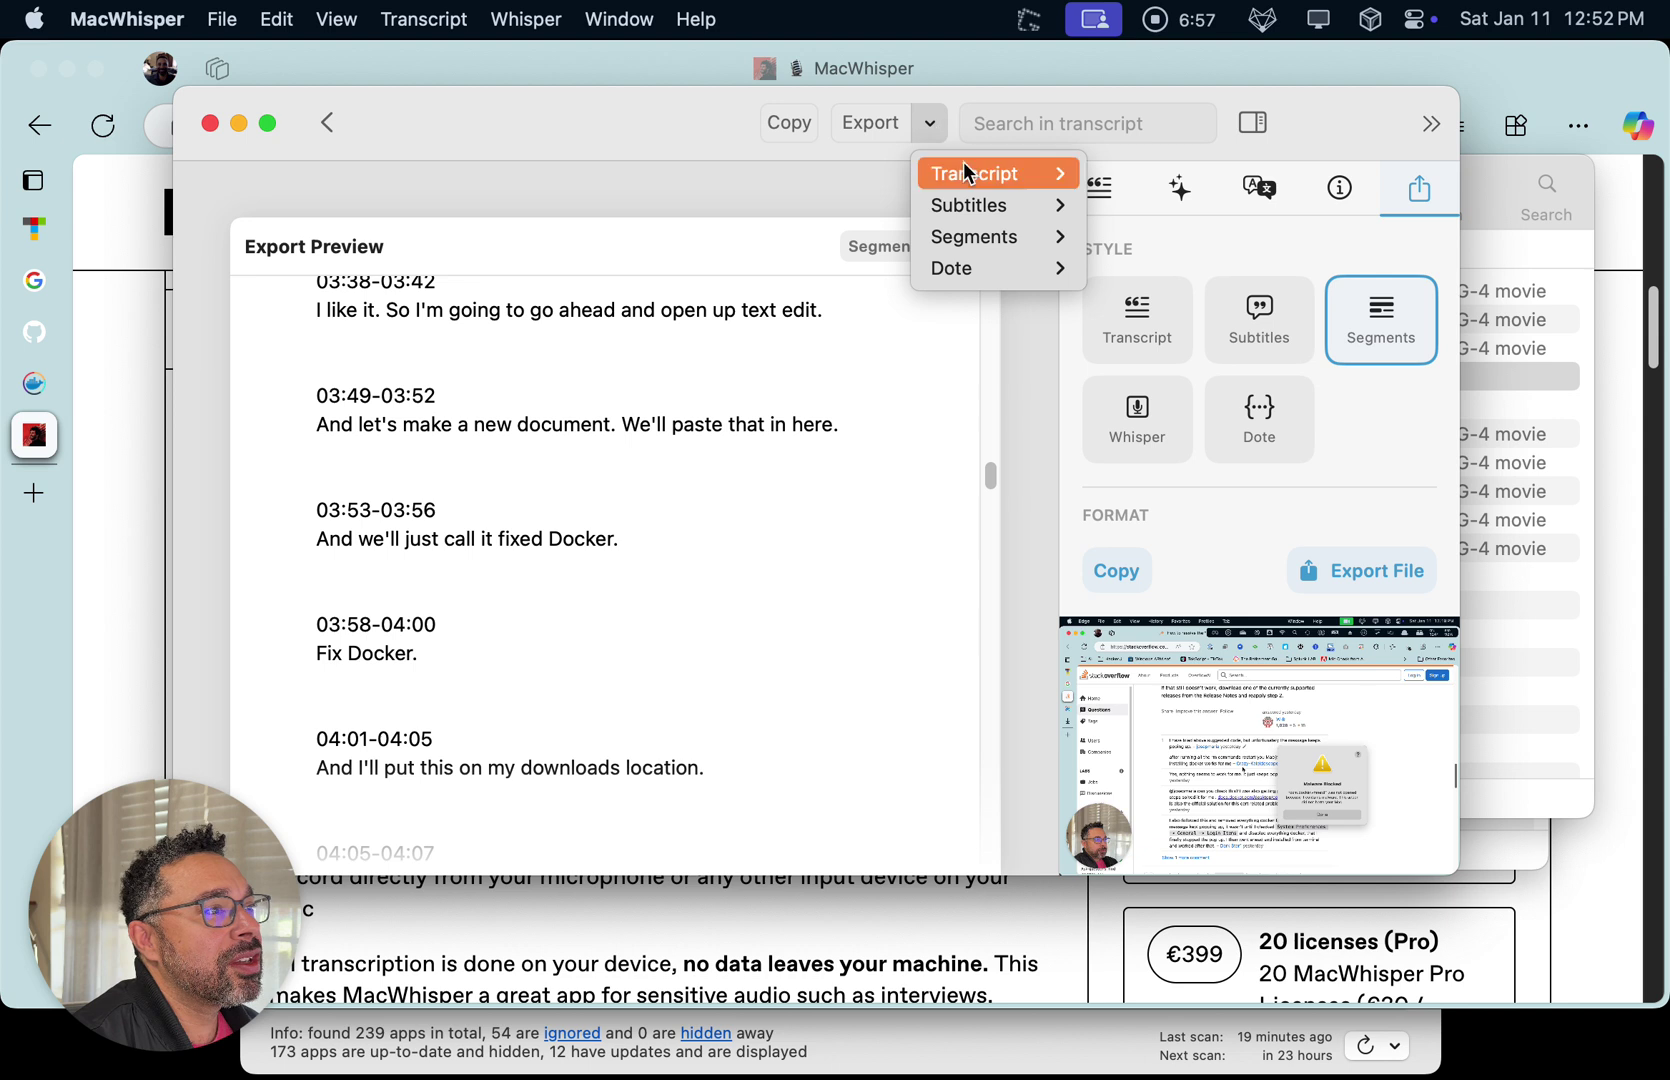
mouse_move(1045, 240)
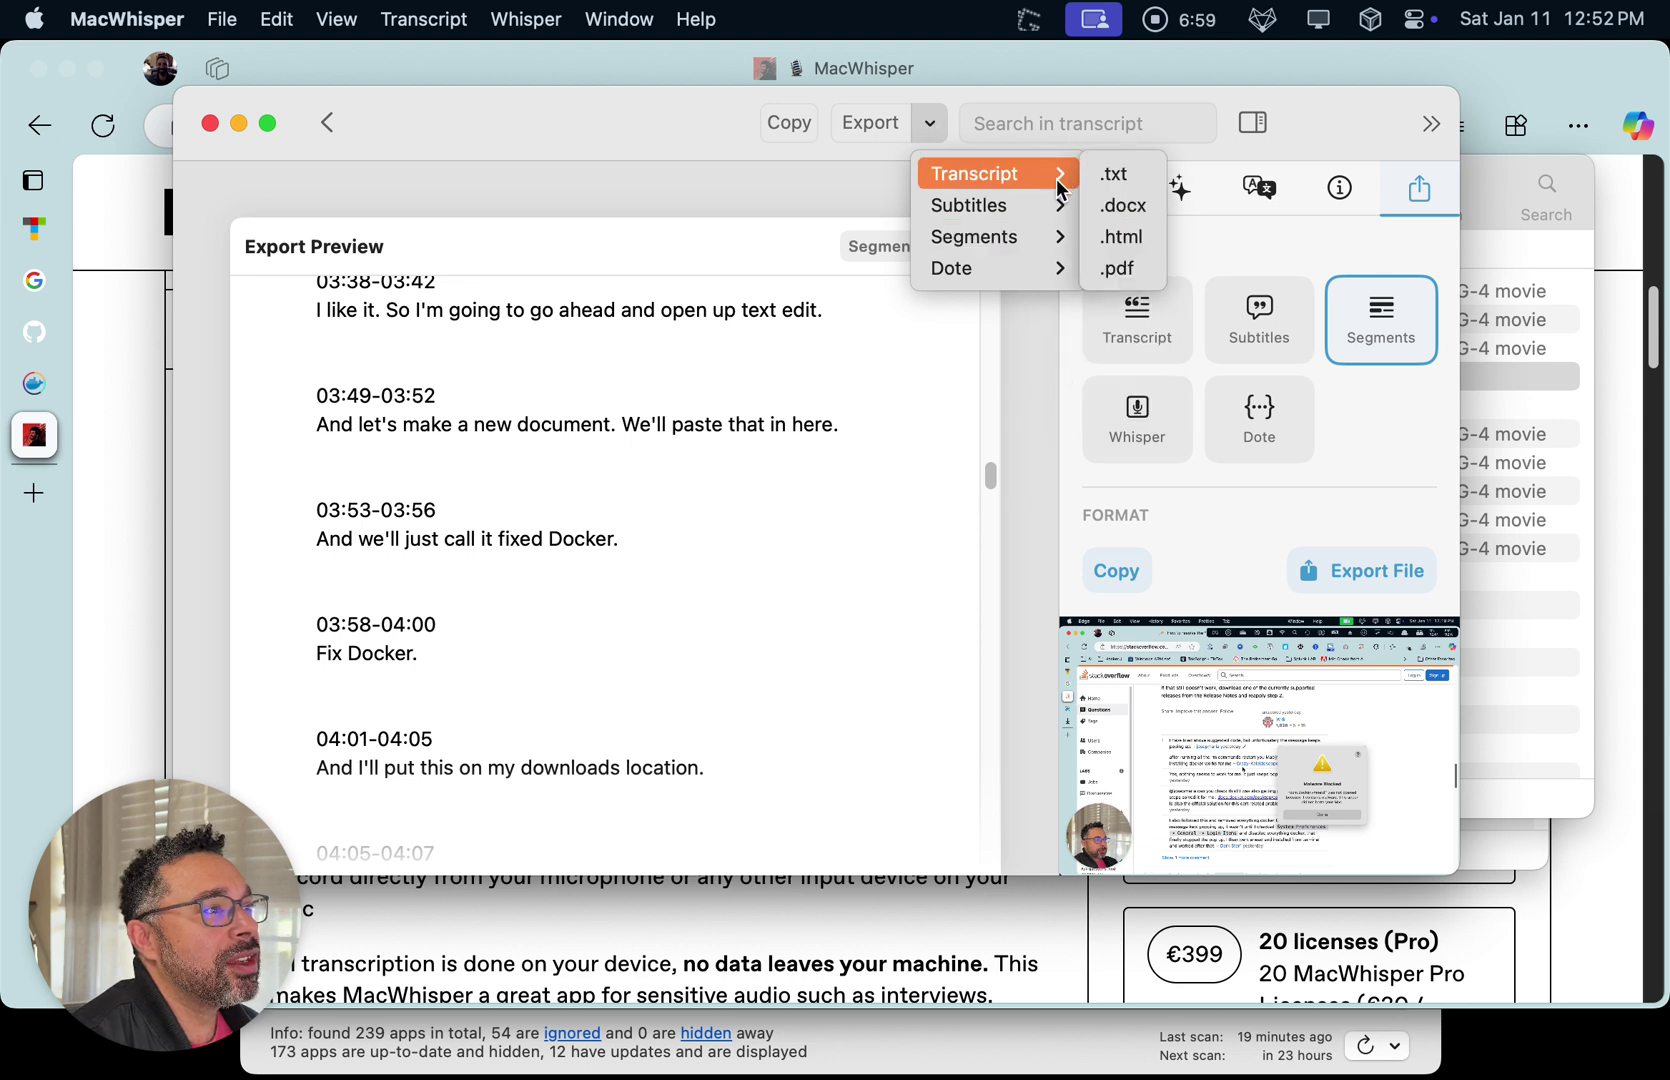
click(1374, 455)
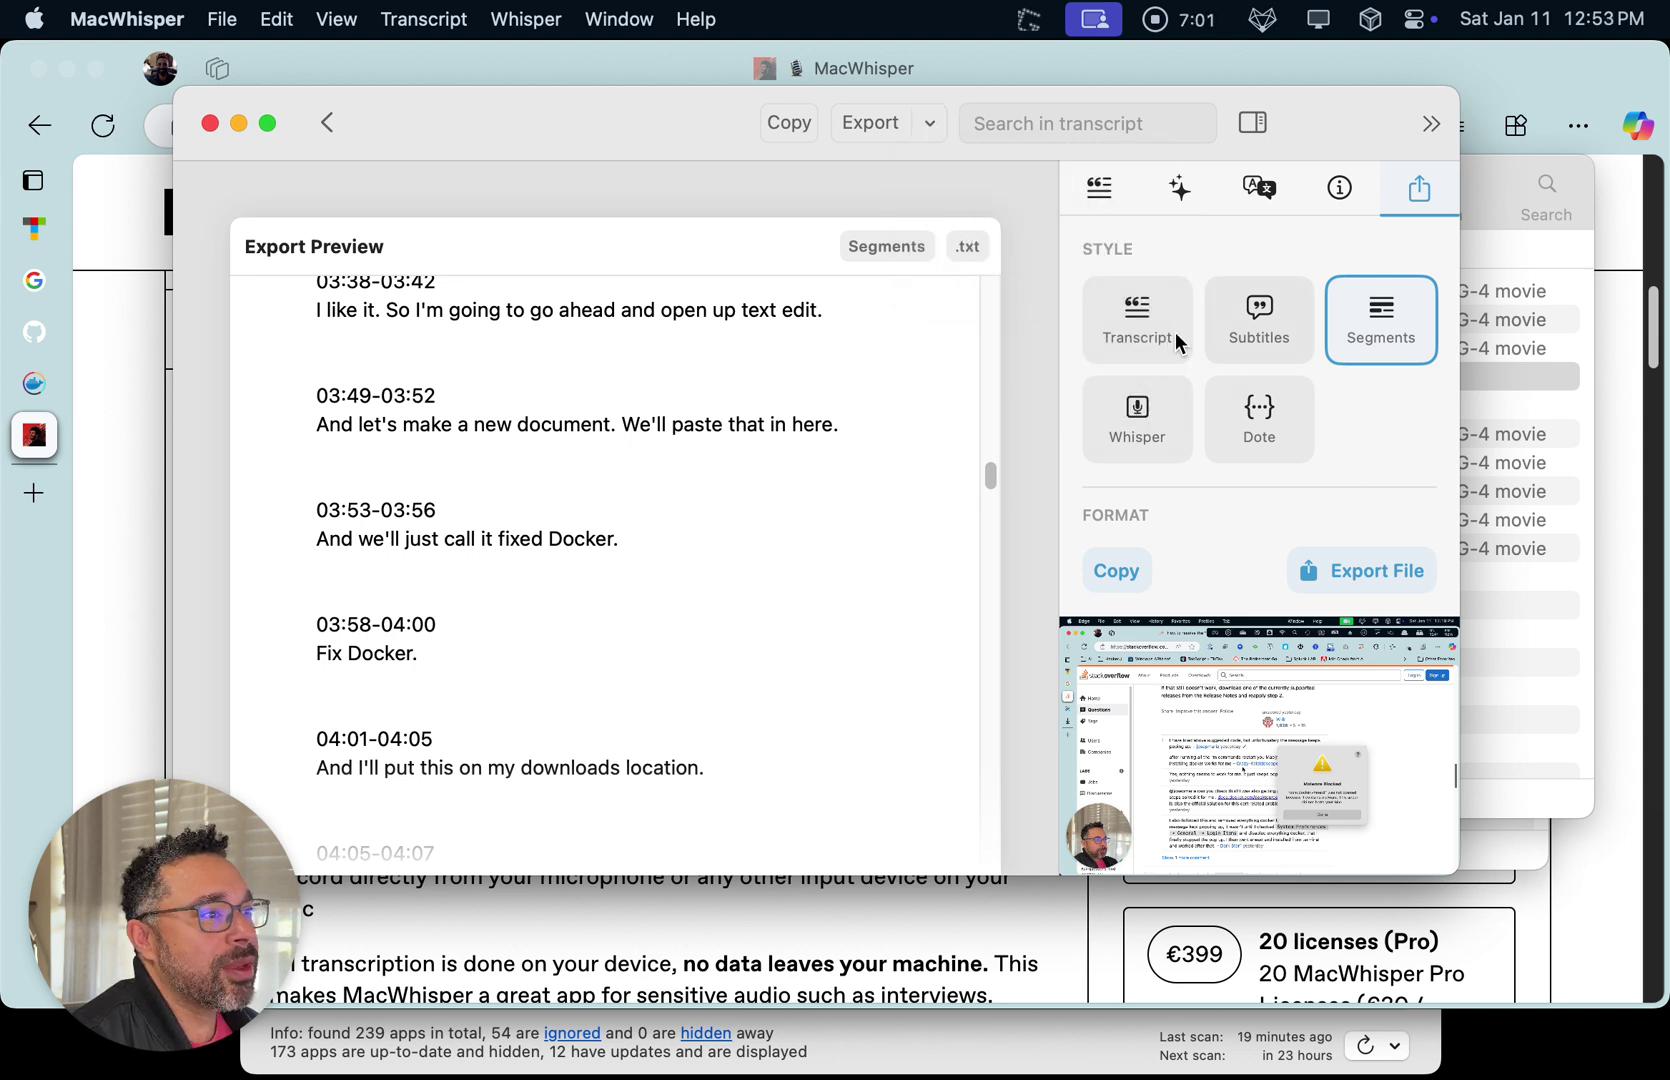
click(922, 125)
mouse_move(1045, 237)
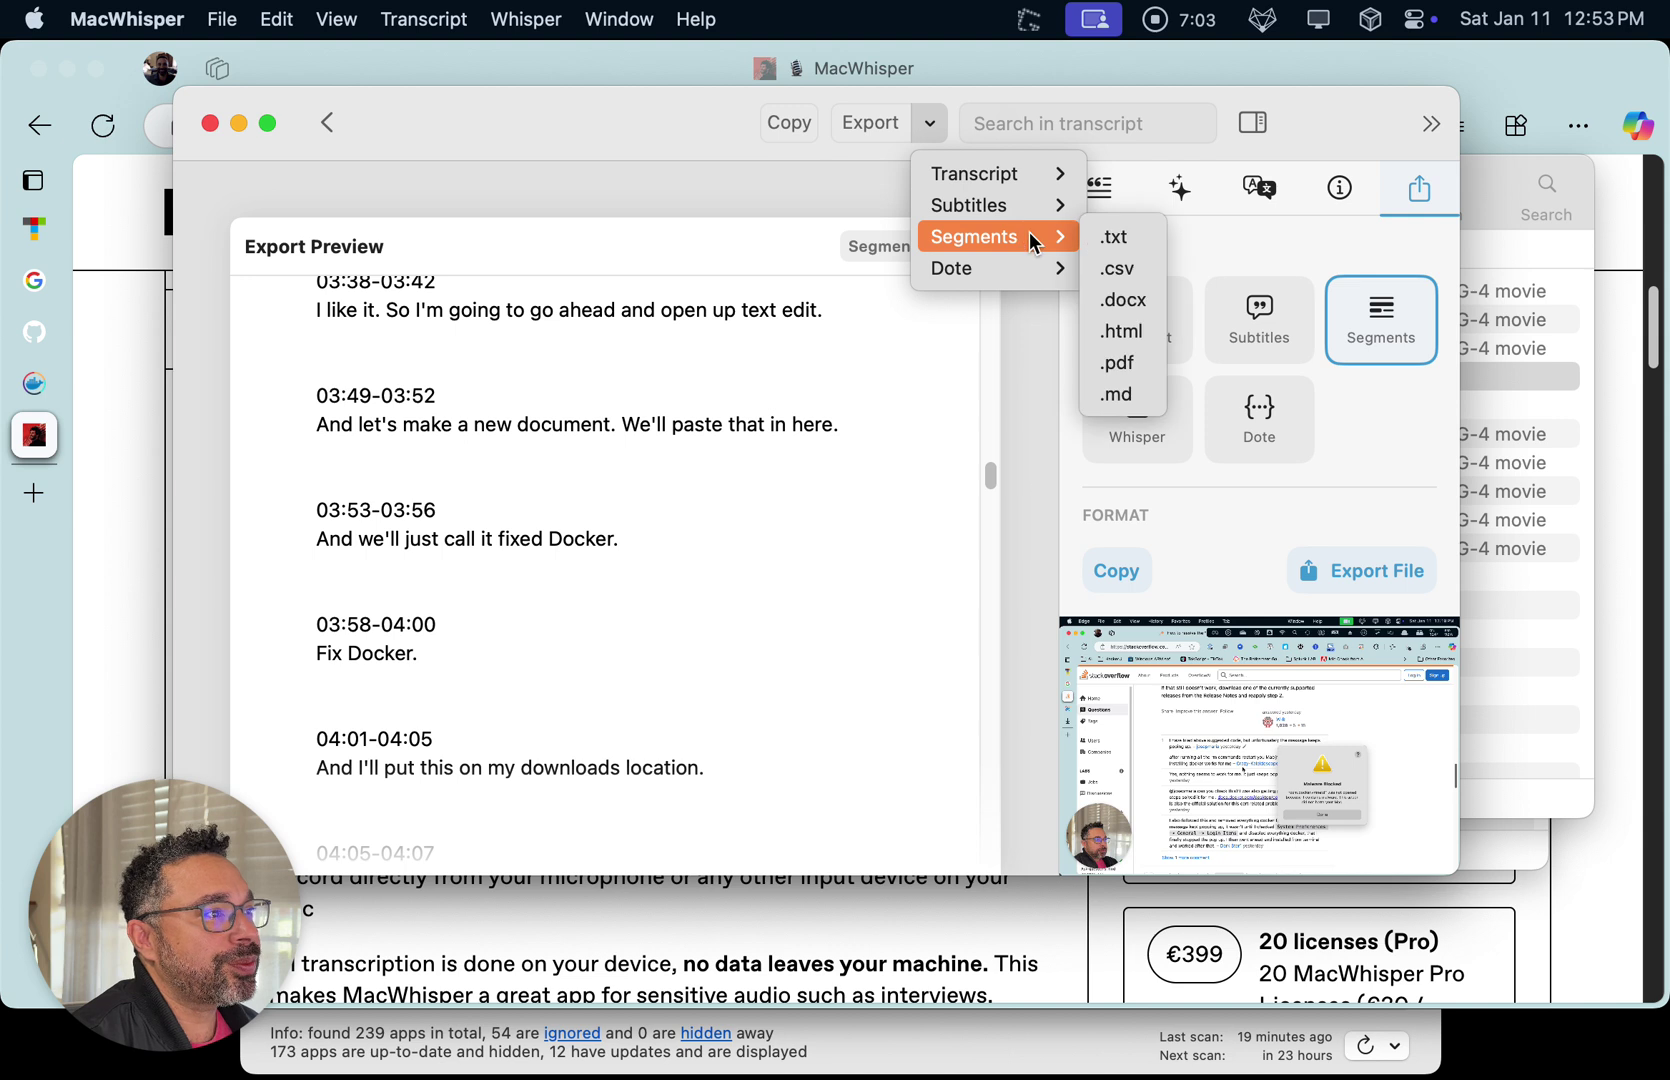
click(1102, 227)
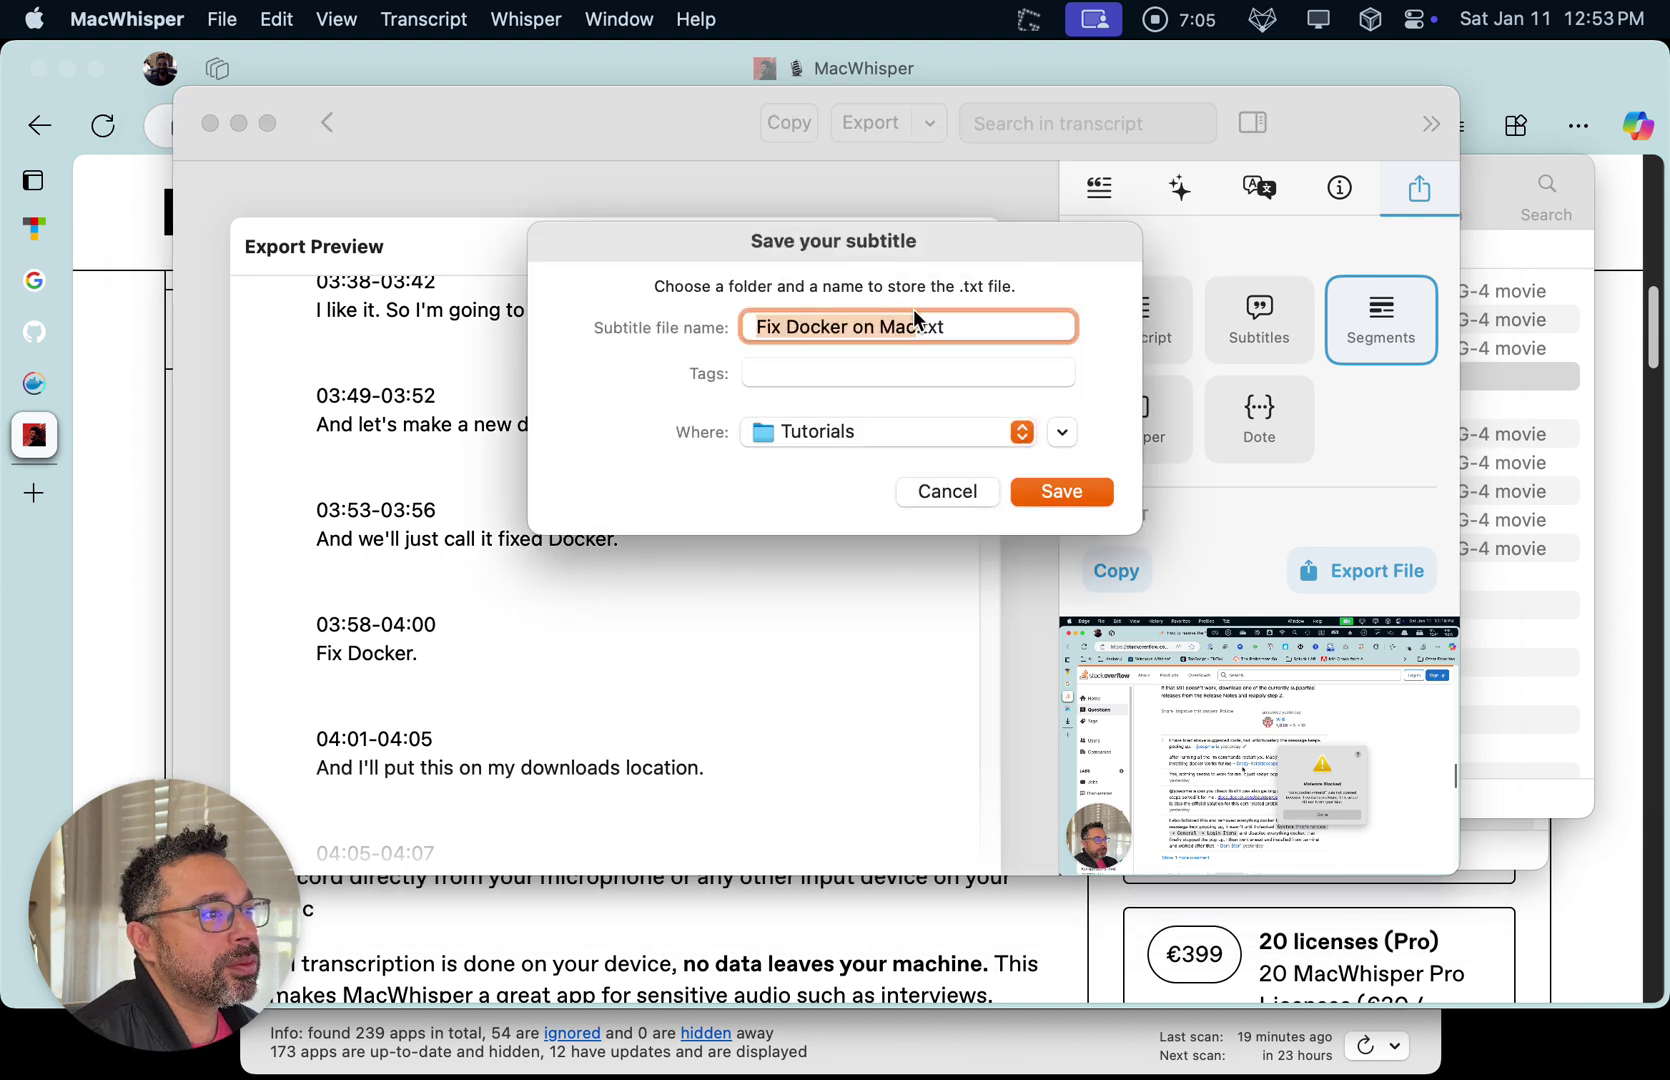
click(922, 326)
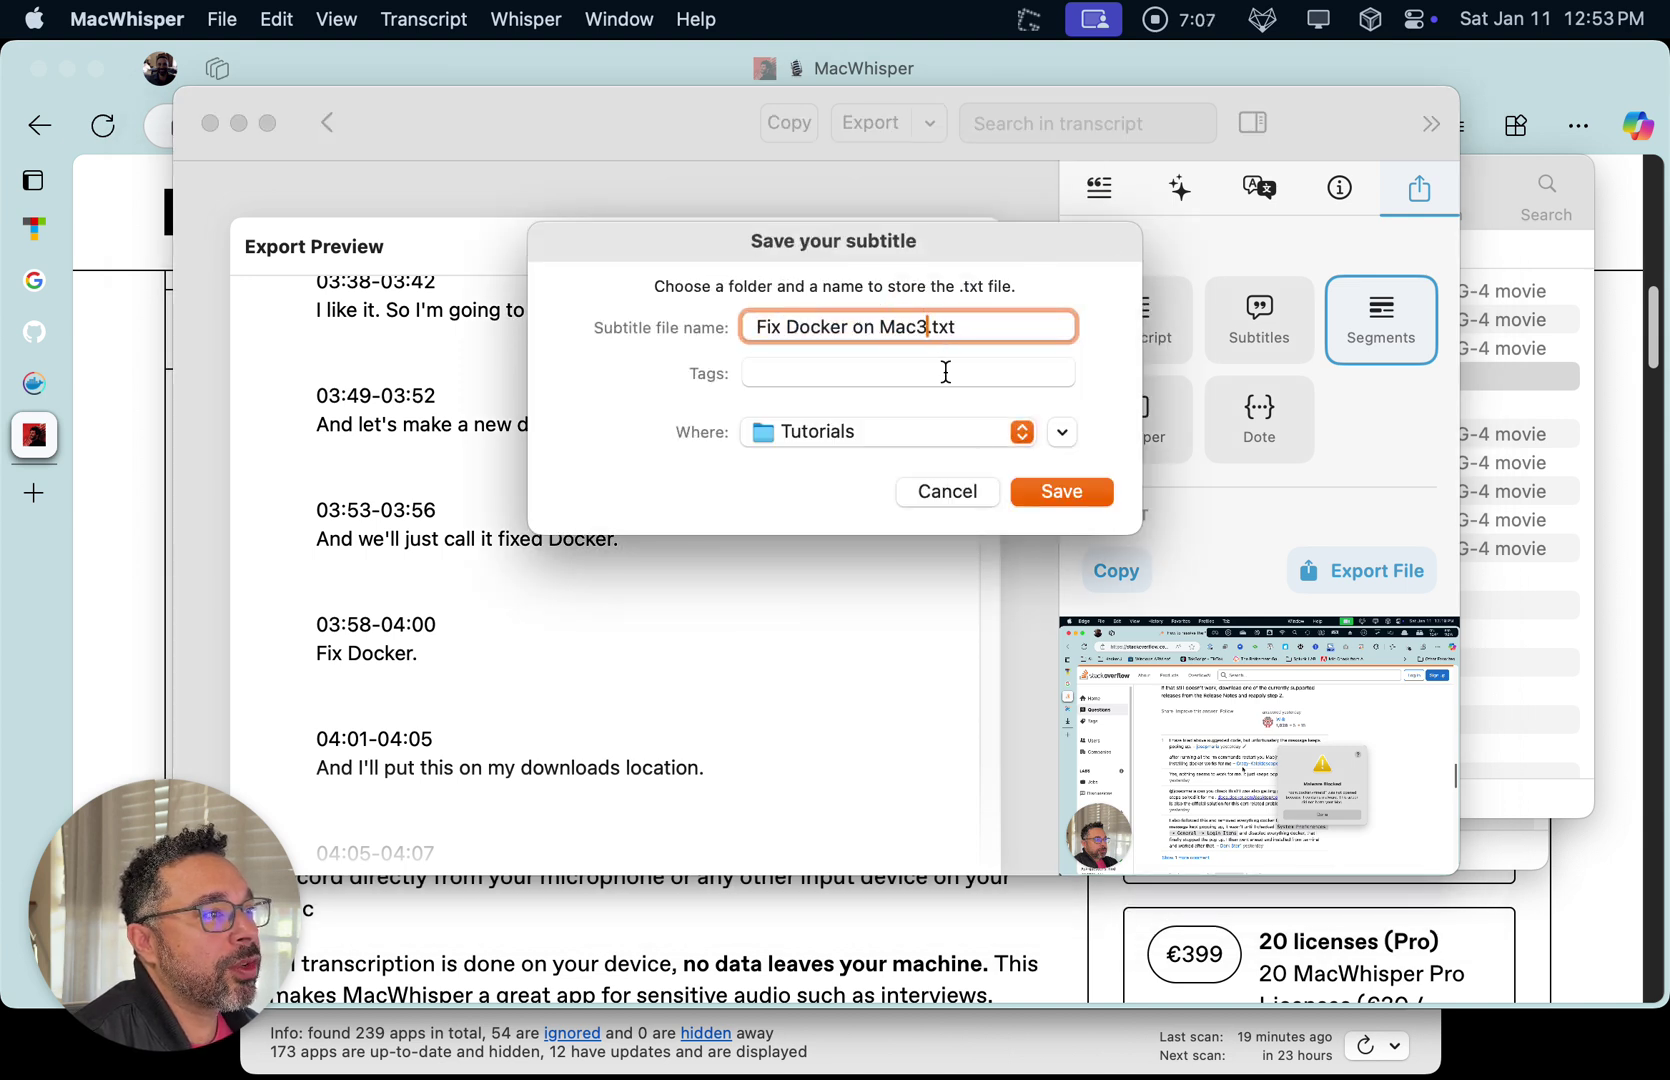
click(1052, 483)
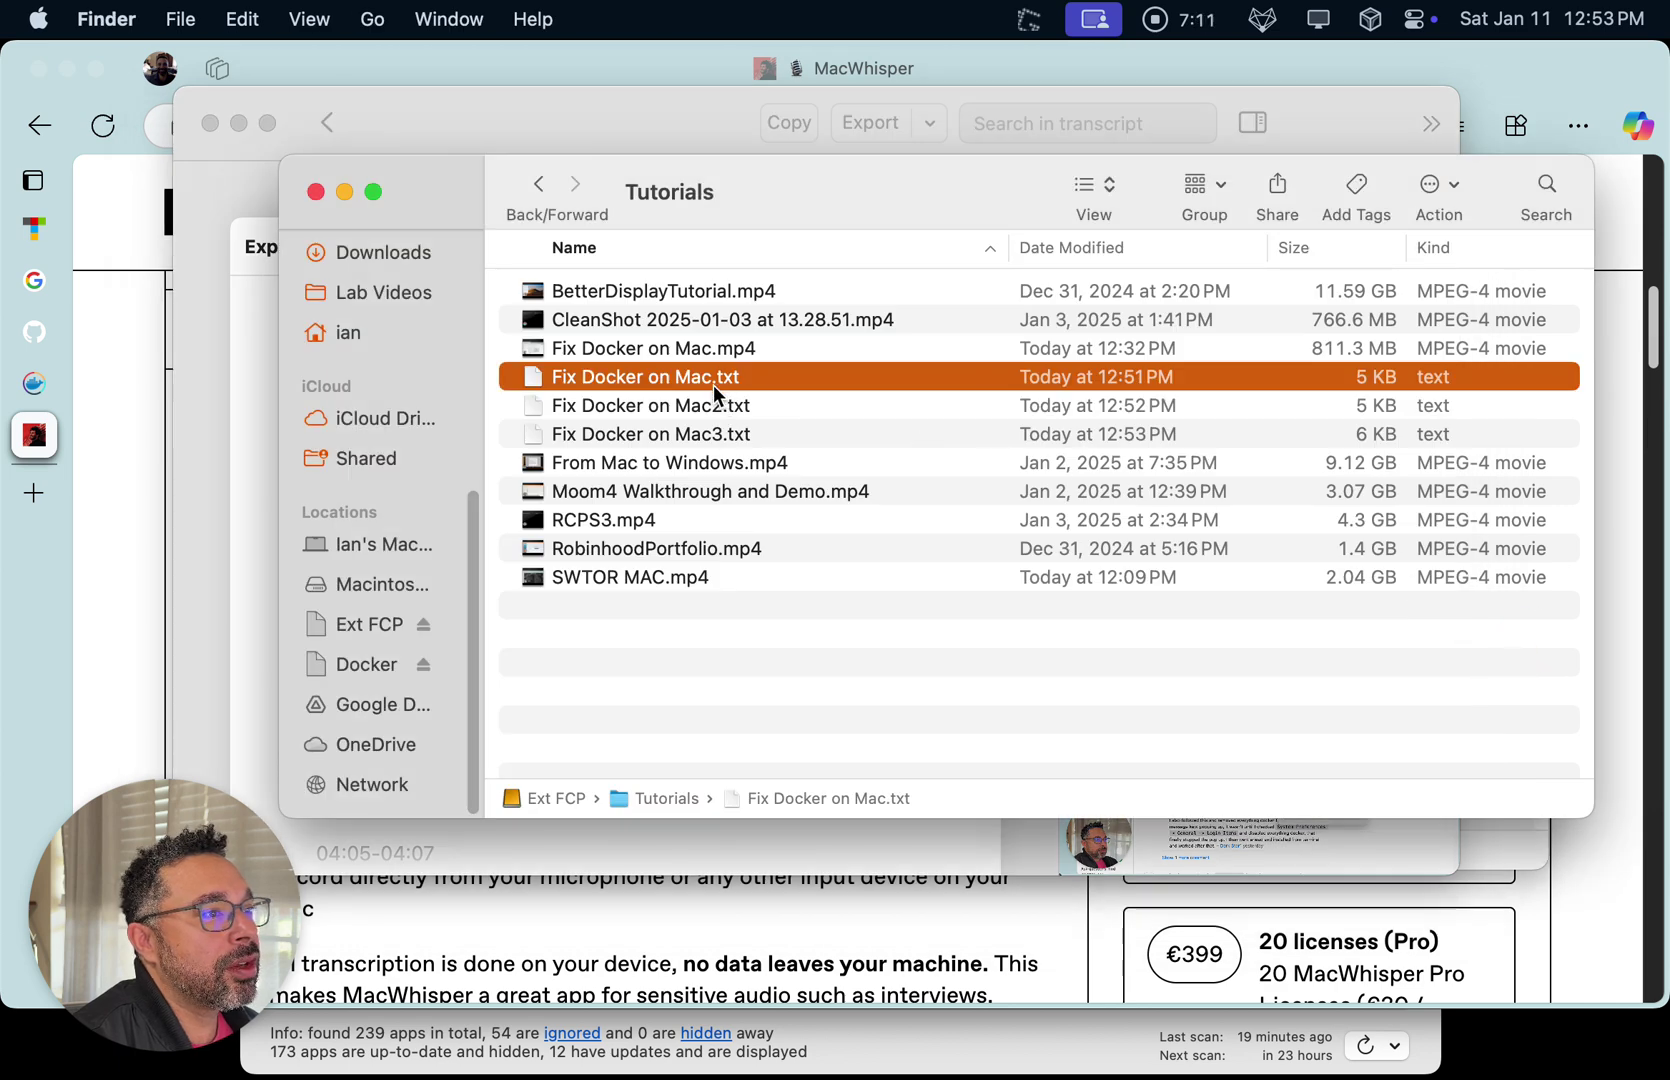
Quick Look Fix Docker on Mac3.txt and scroll through its timestamped transcript segments
click(693, 428)
key(space)
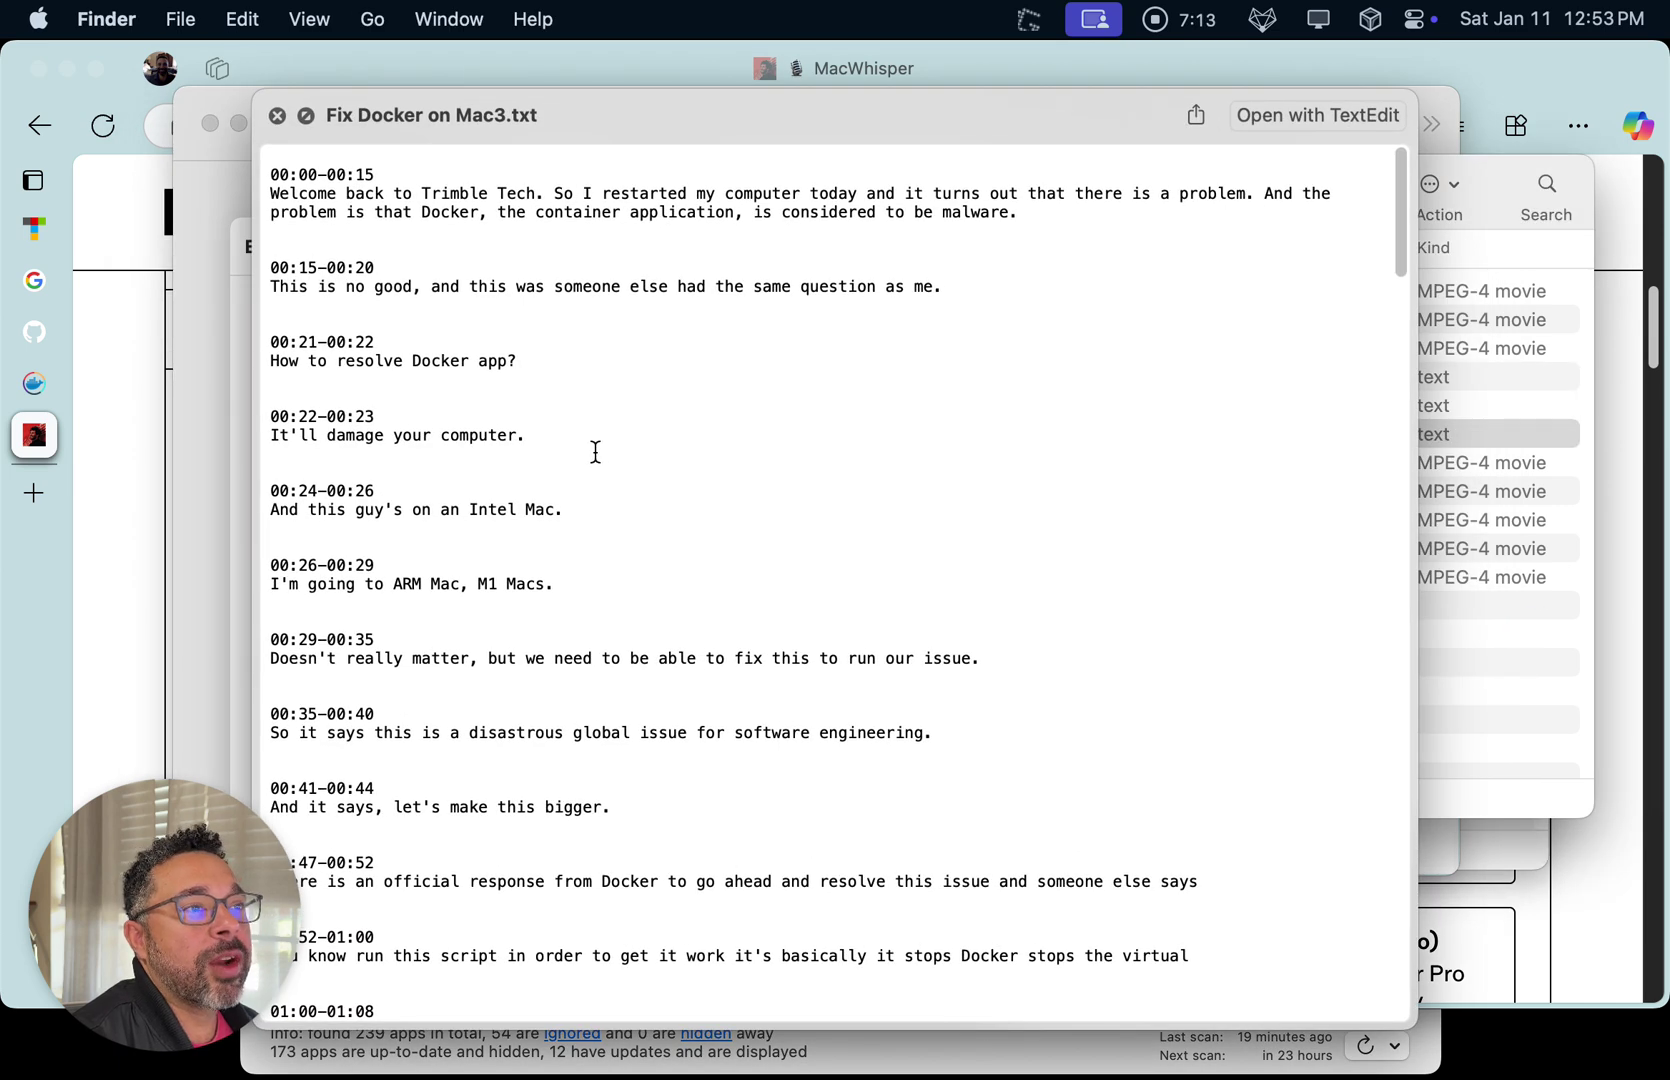
scroll(501, 385, down, 20)
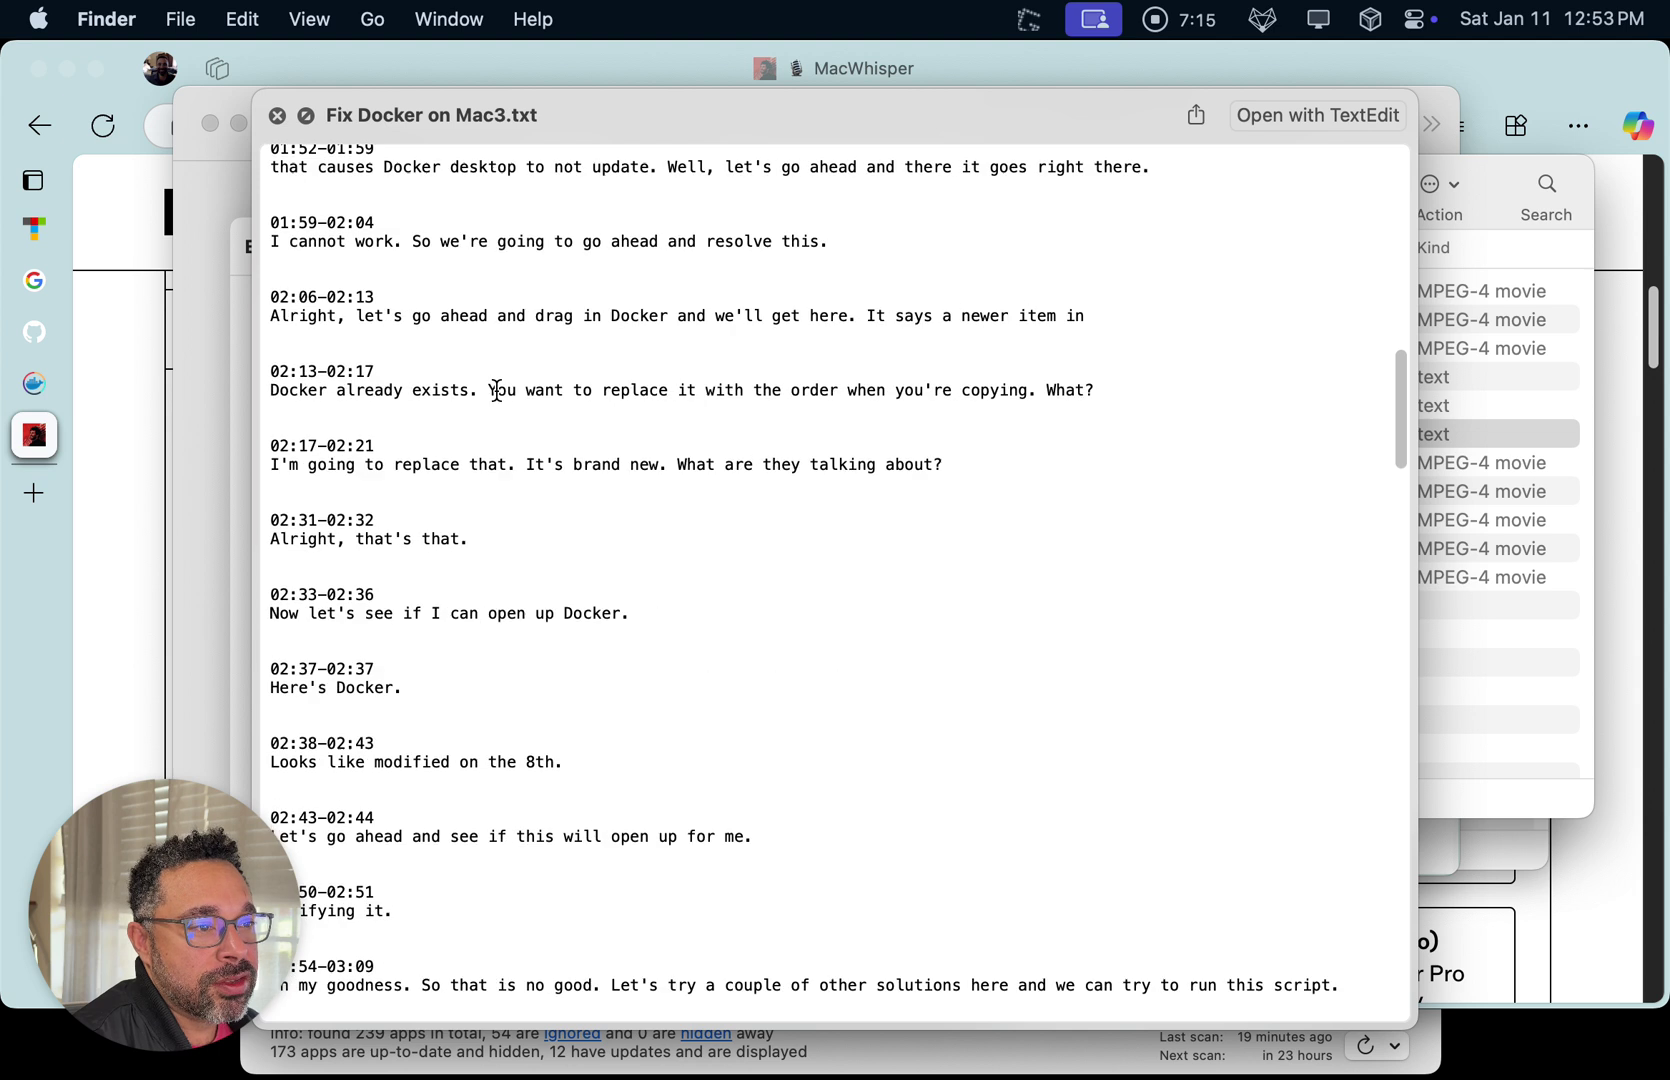
scroll(495, 393, down, 20)
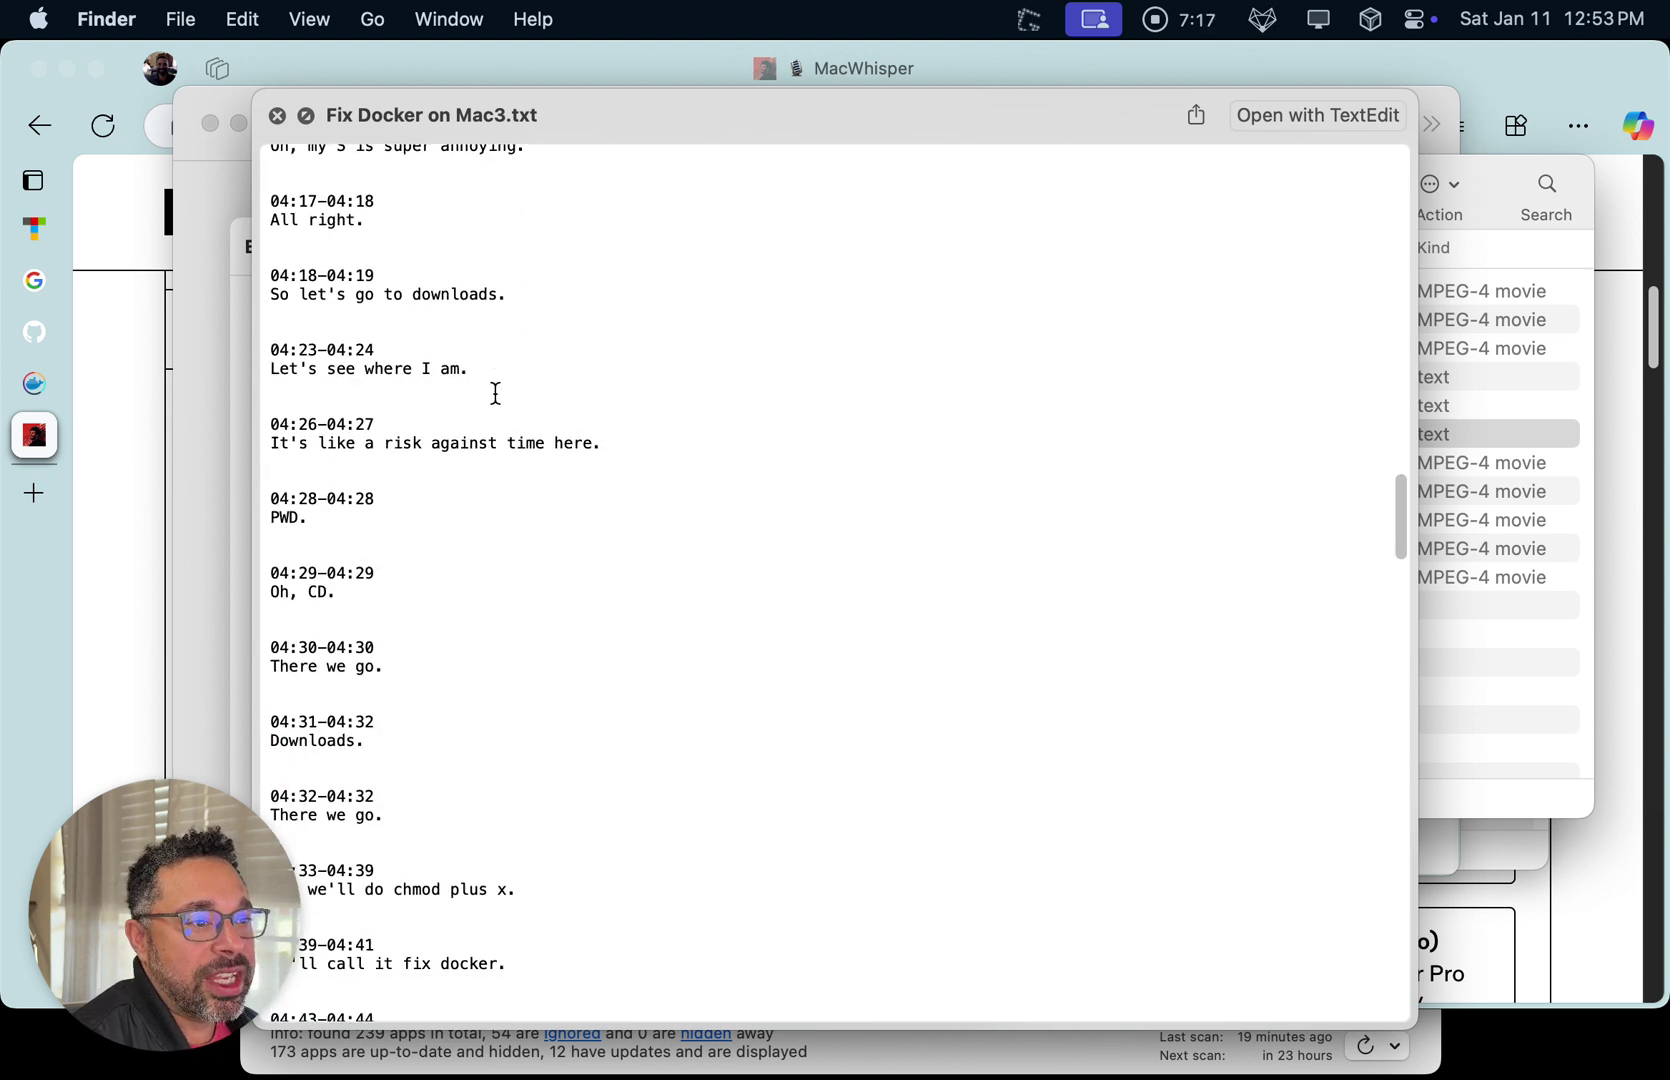
scroll(495, 393, down, 5)
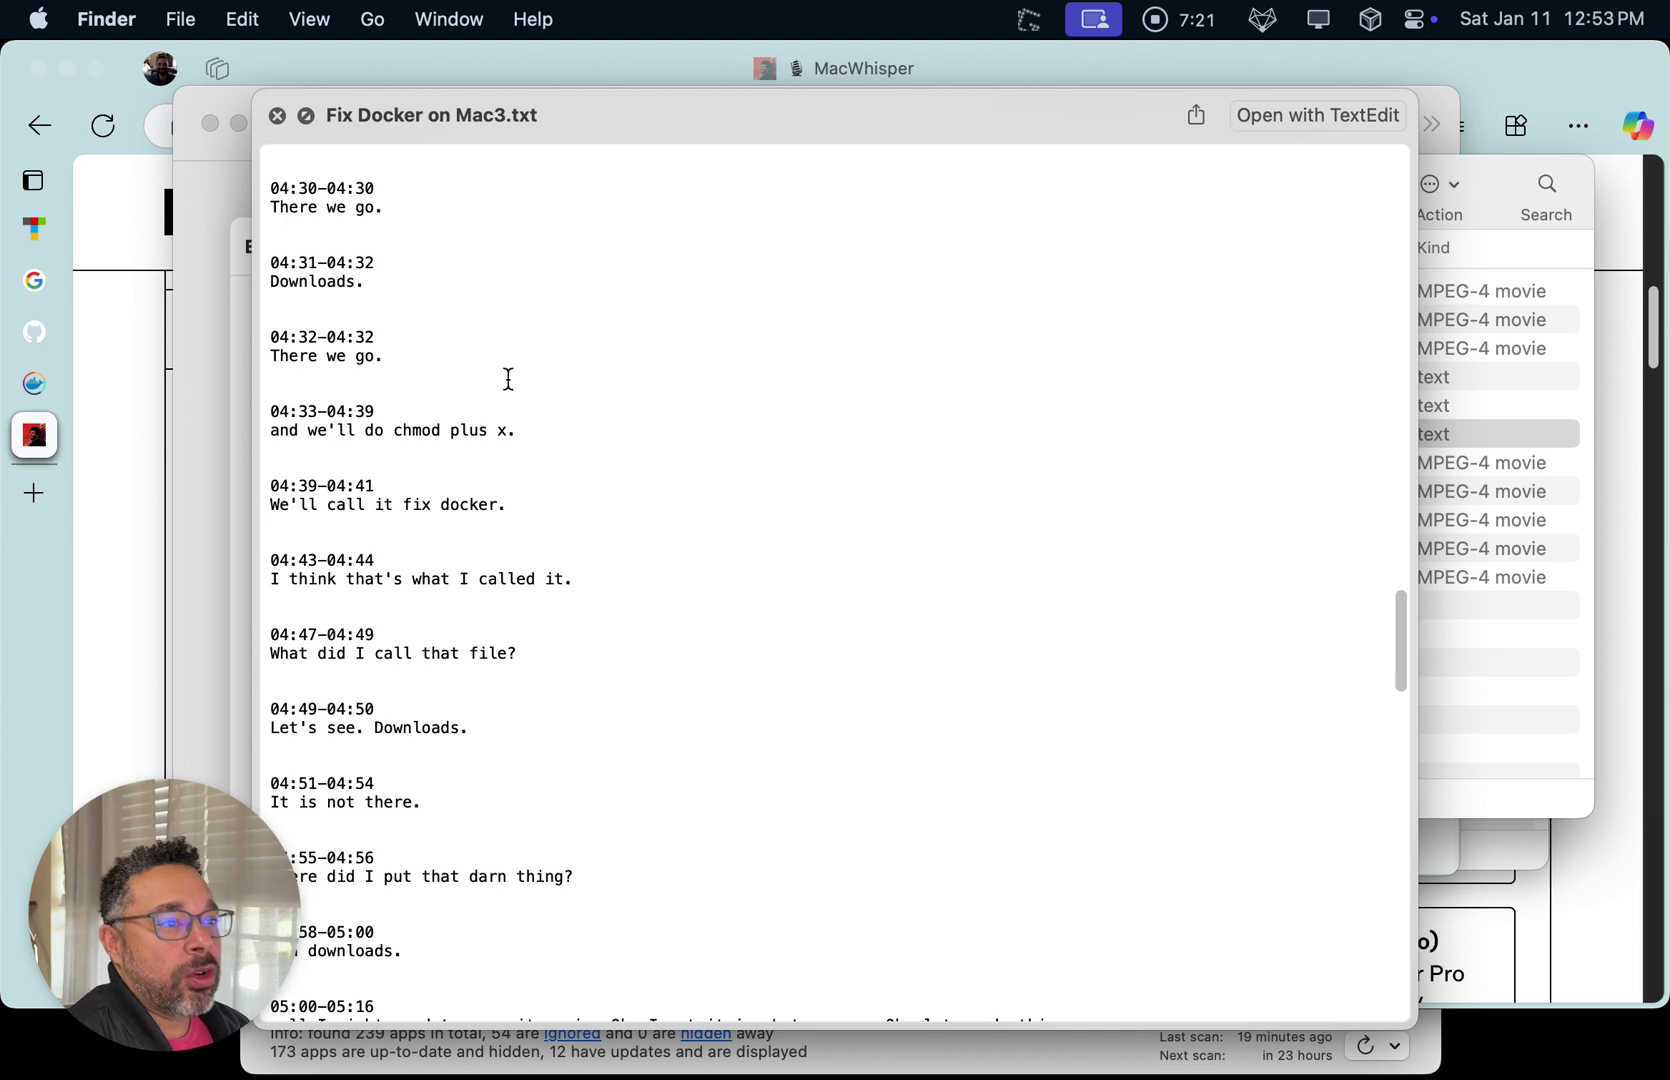
scroll(508, 378, down, 12)
key(space)
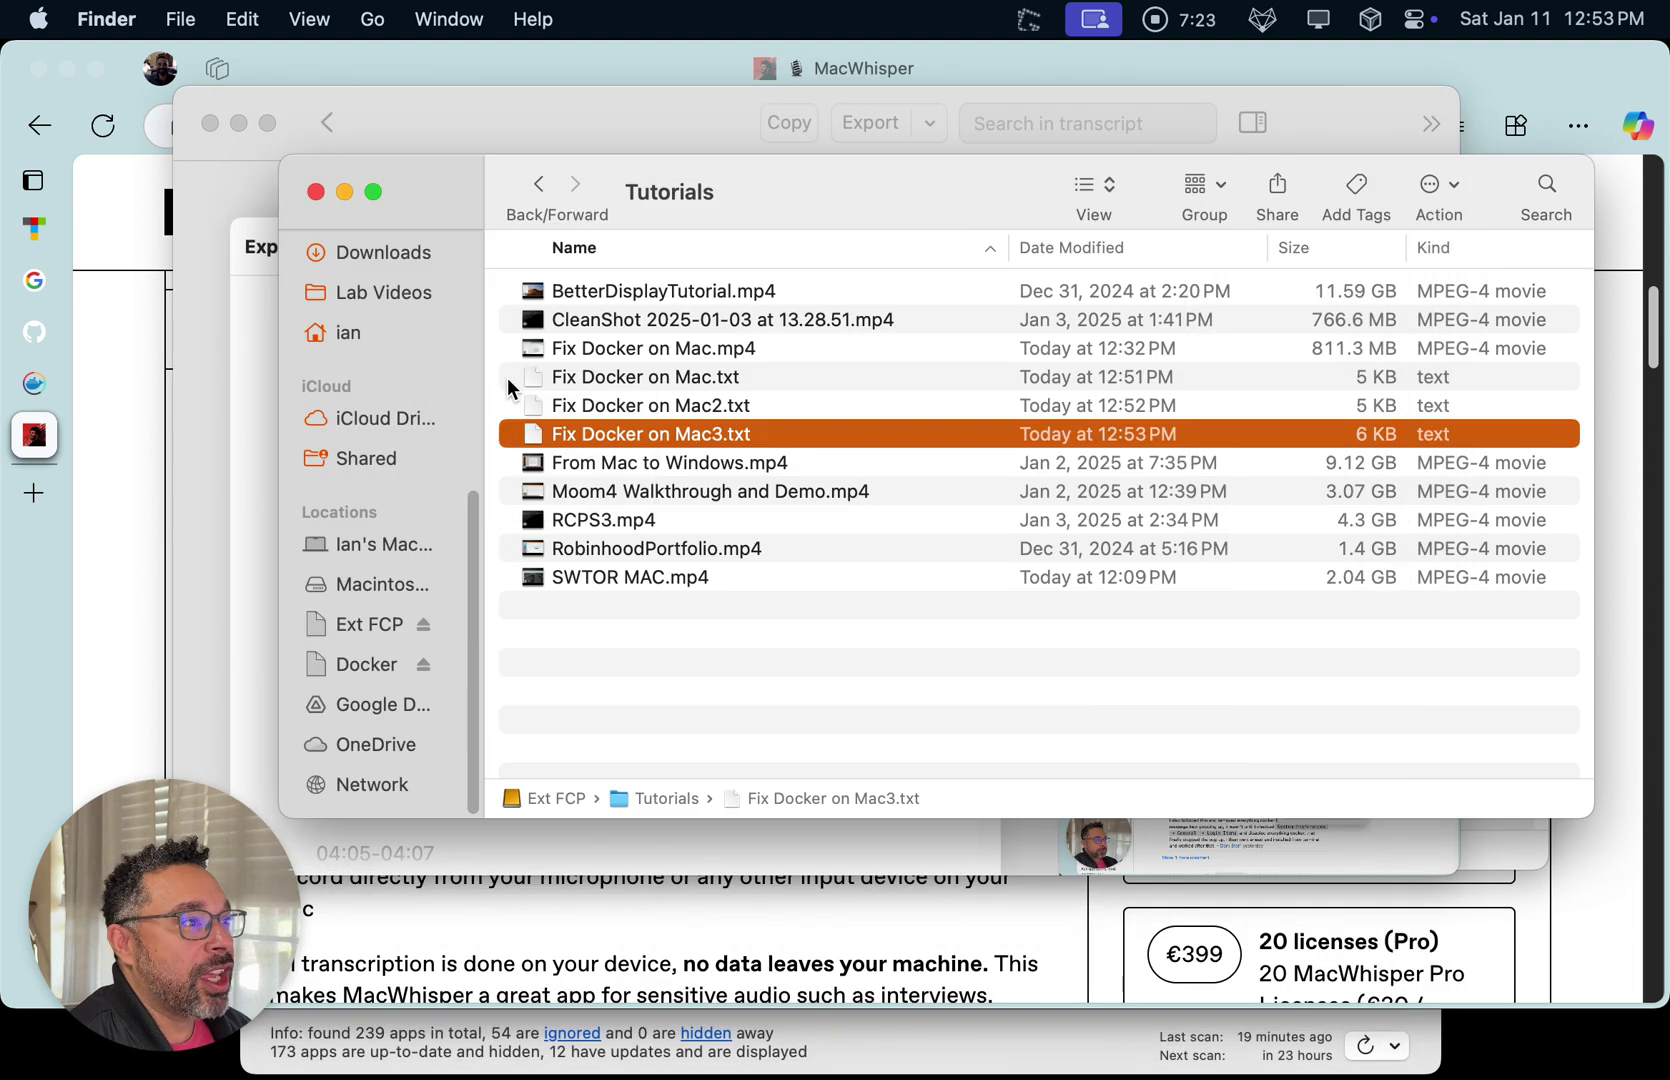
Focus MacWhisper and close the transcription window, bringing up the unsaved-changes warning
click(725, 116)
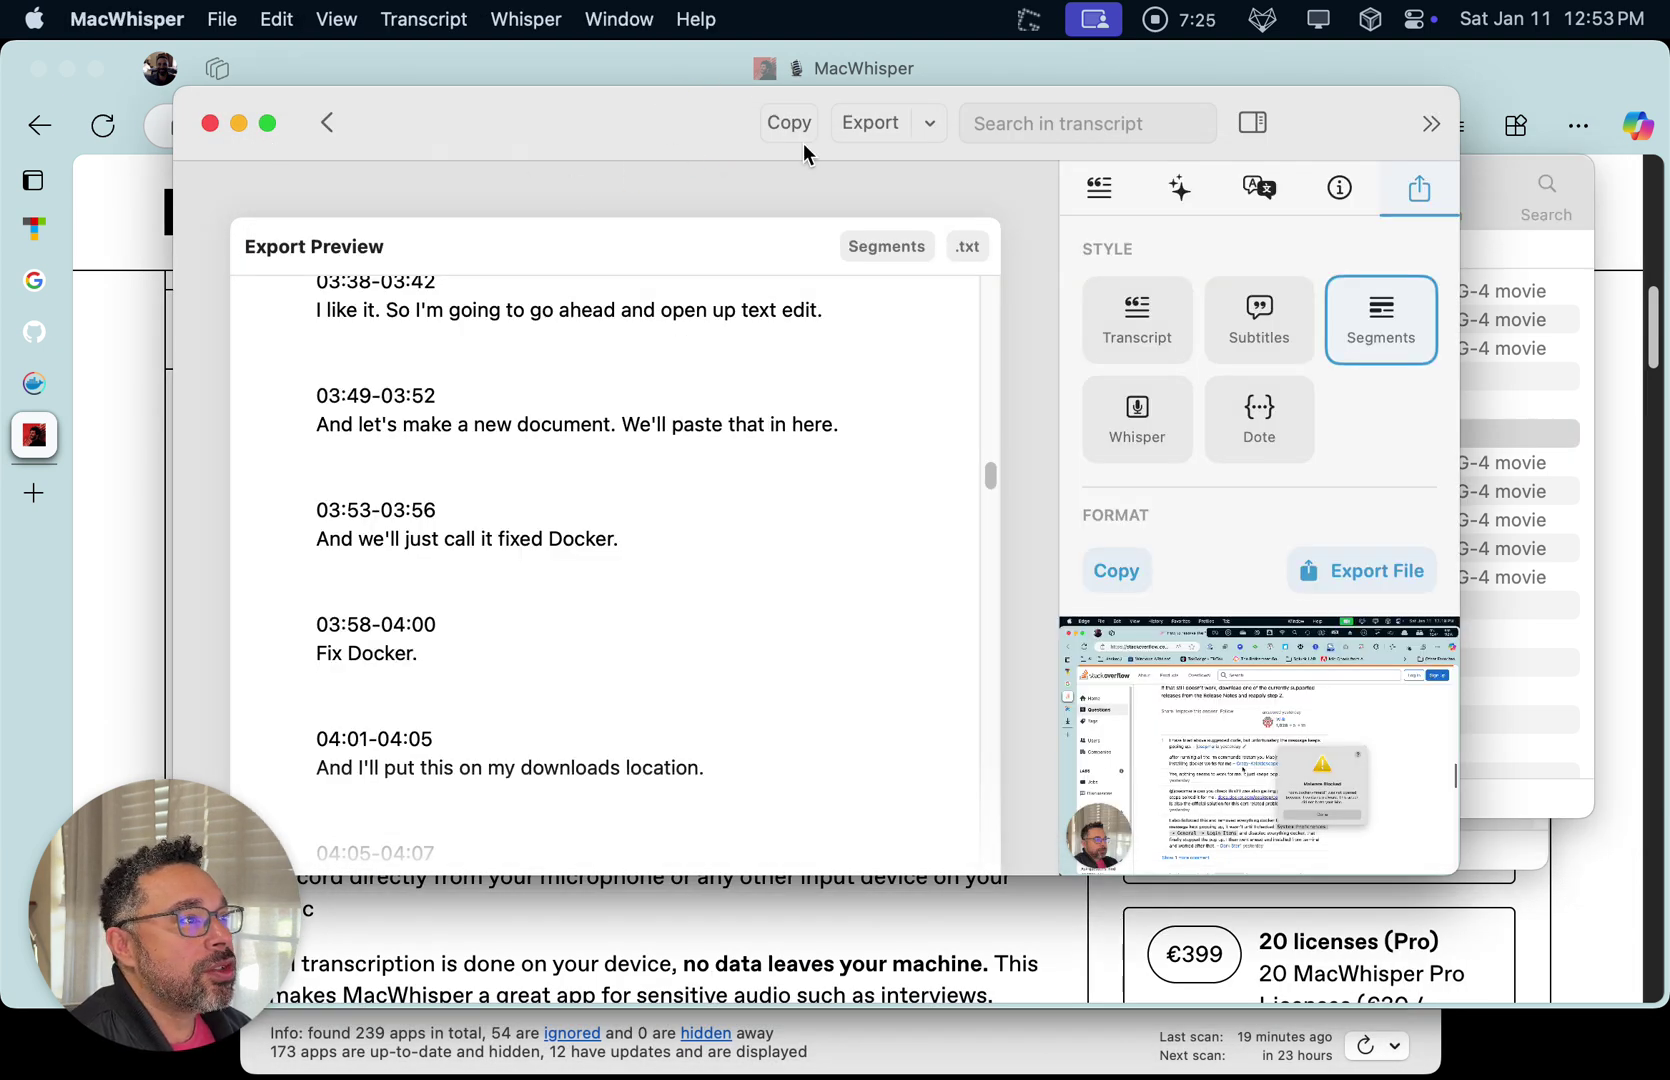
click(209, 124)
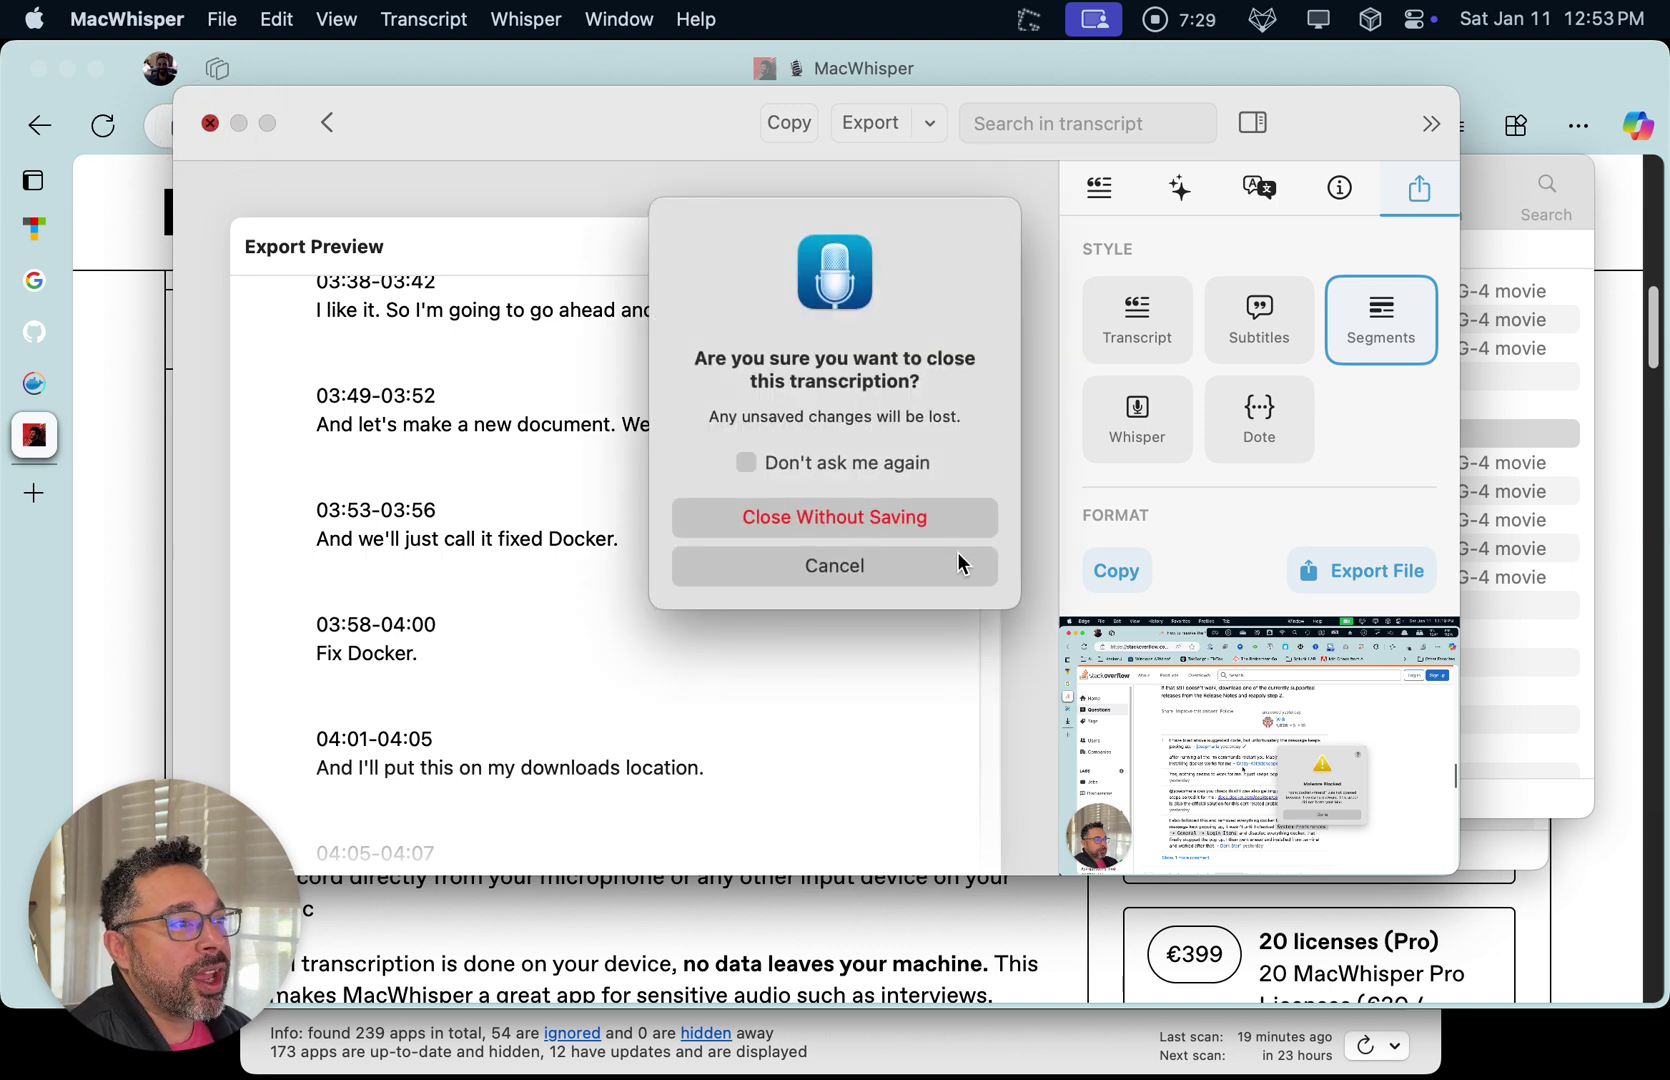